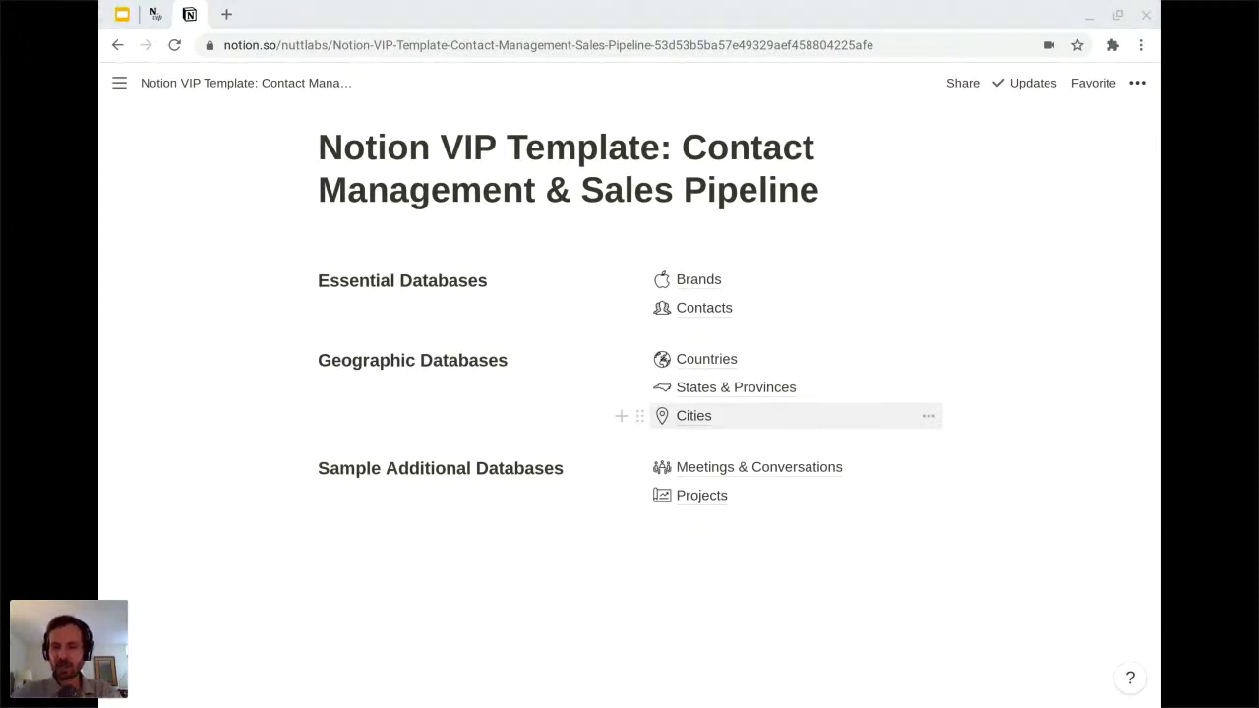
Open the Cities database in its Table view and review which properties the view shows and hides
{"action": "left_click", "coordinate": [694, 417]}
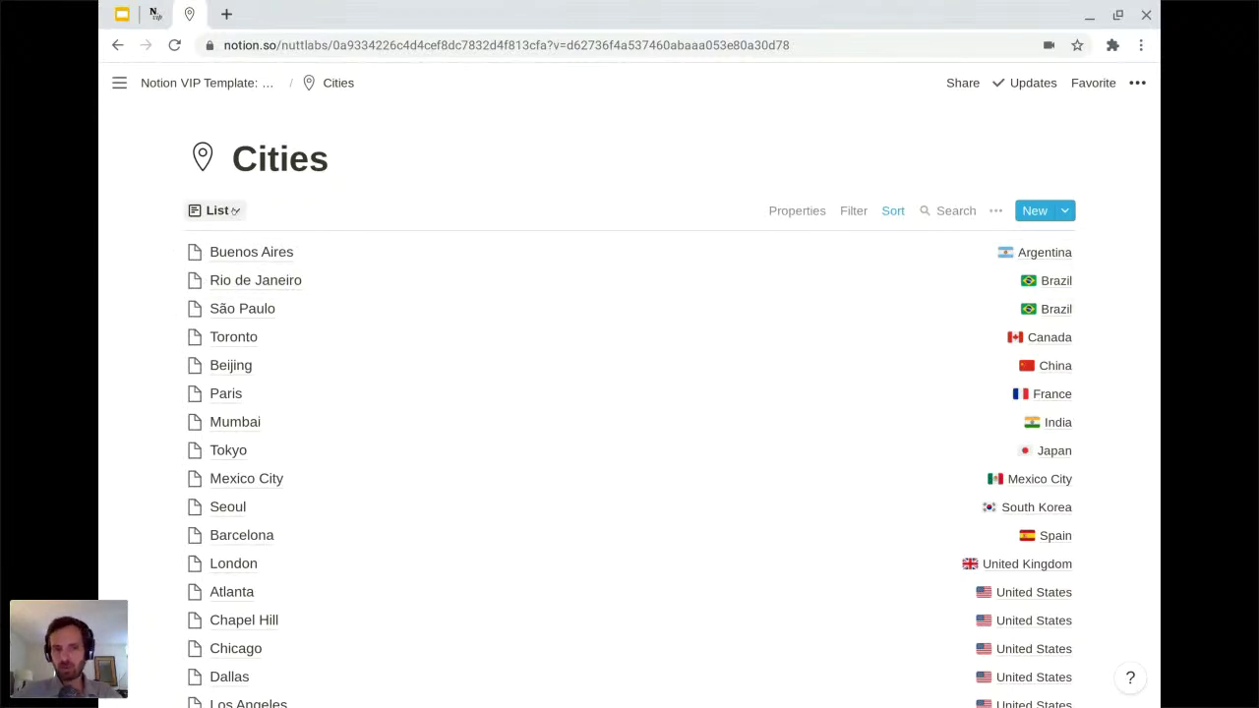
{"action": "left_click", "coordinate": [235, 210]}
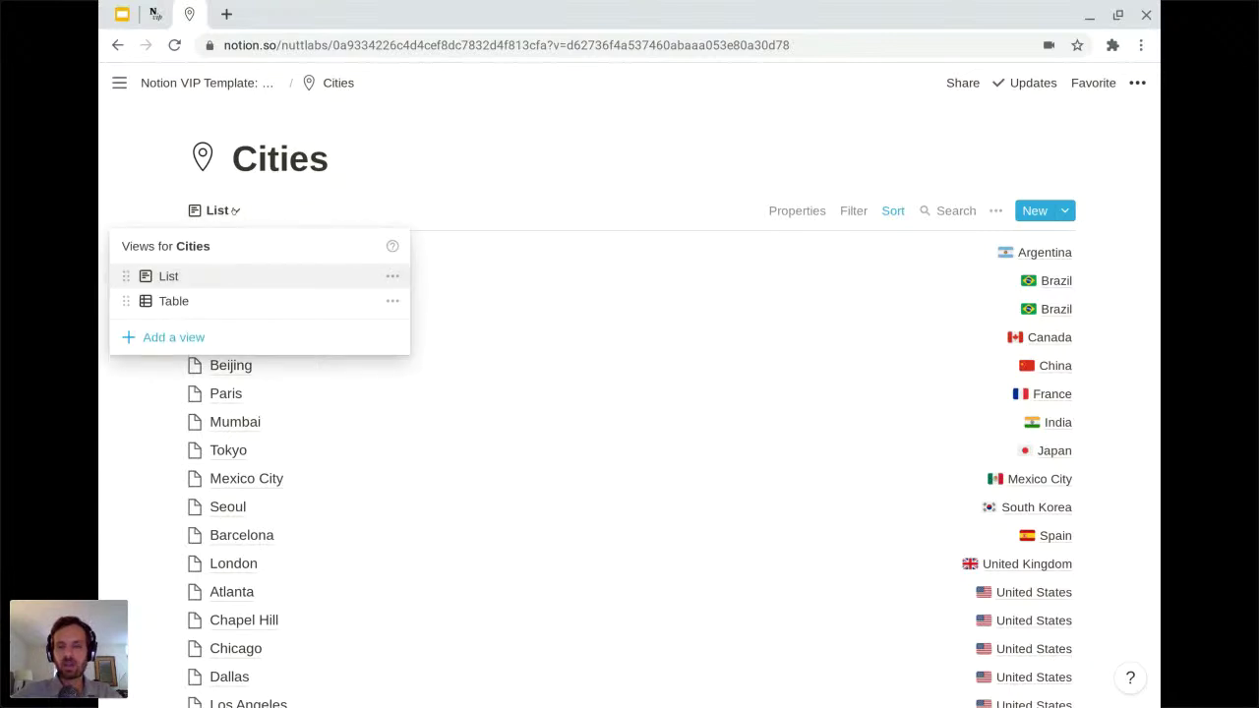
{"action": "left_click", "coordinate": [225, 300]}
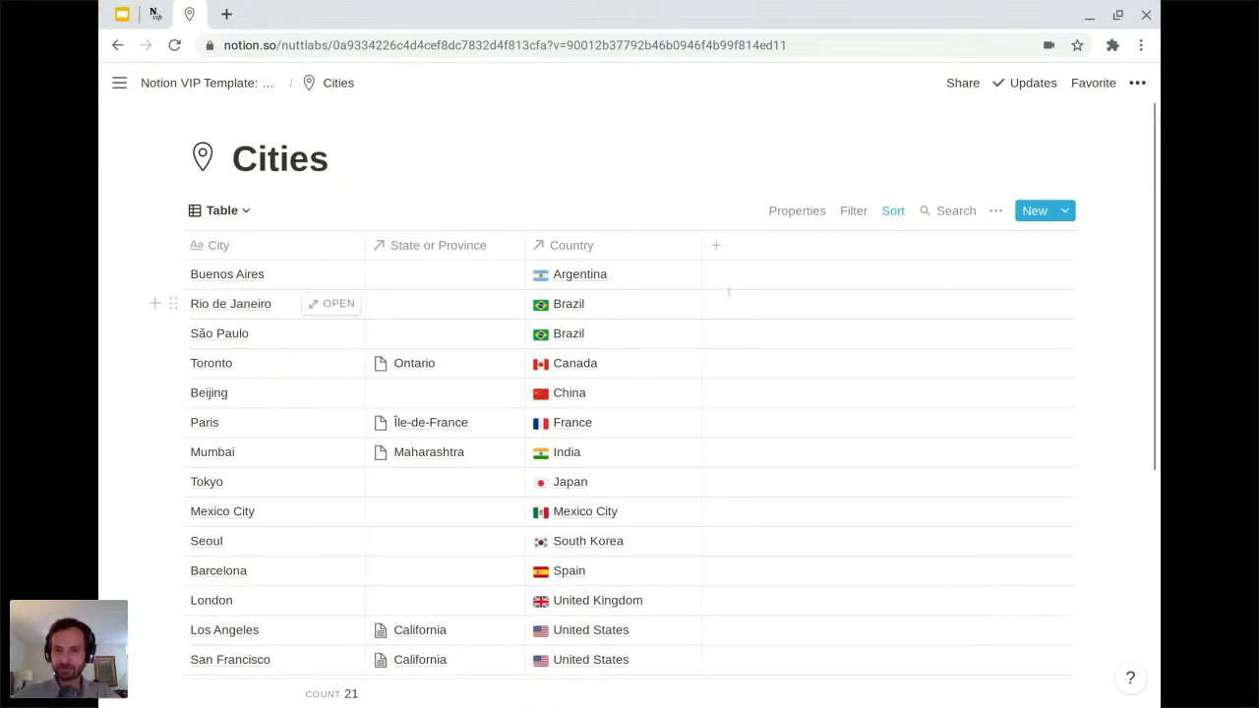
{"action": "left_click", "coordinate": [794, 212]}
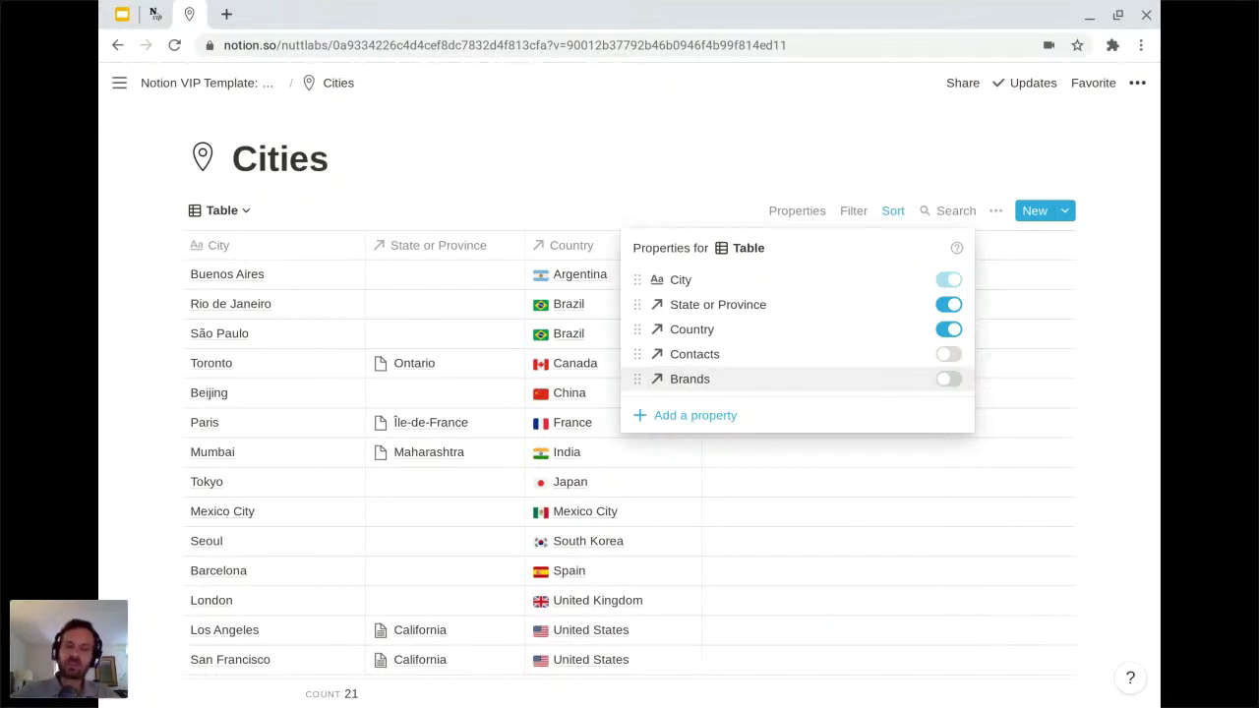
{"action": "left_click", "coordinate": [707, 169]}
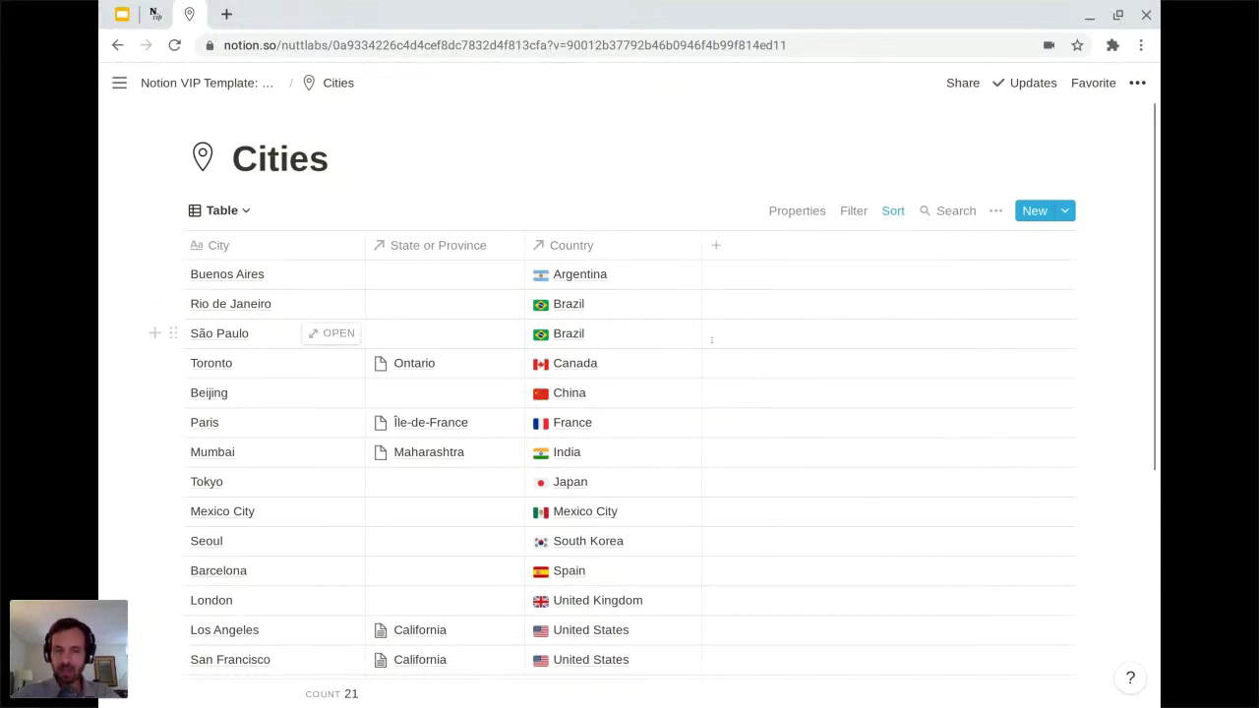
Open the New York record from the Cities table as a full page
{"action": "scroll", "coordinate": [711, 339], "scroll_direction": "down", "scroll_amount": 1}
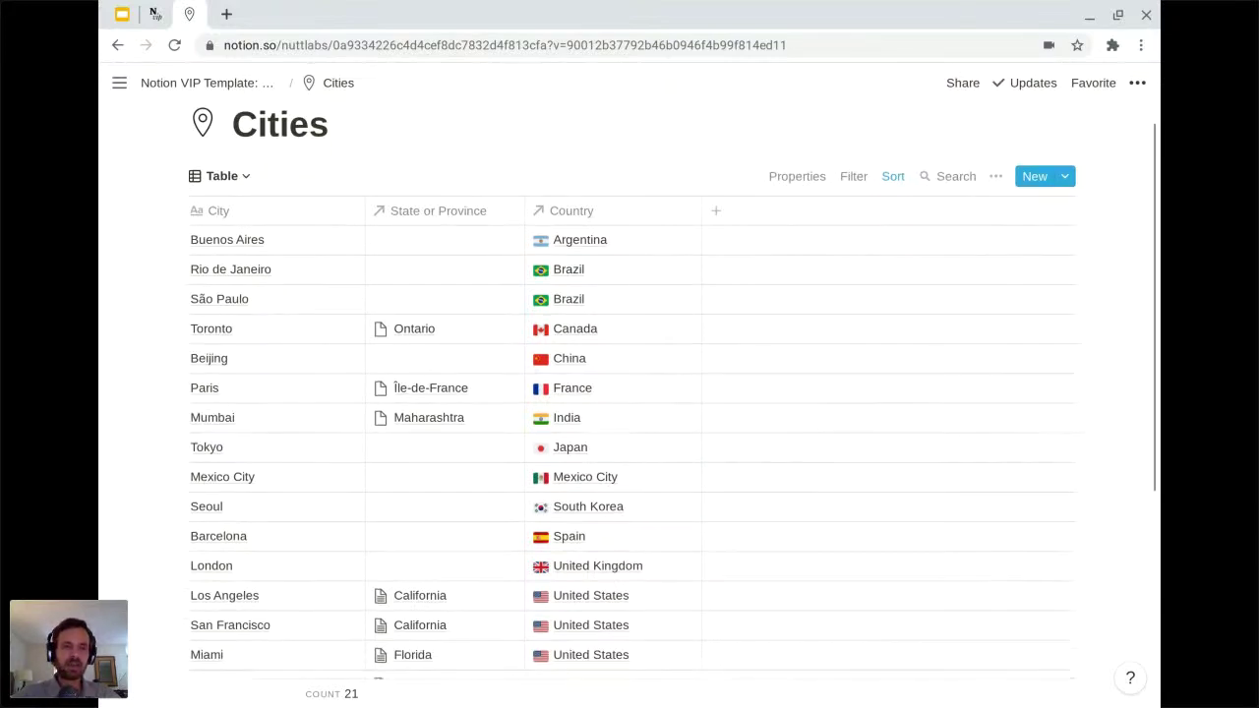
{"action": "scroll", "coordinate": [672, 390], "scroll_direction": "down", "scroll_amount": 4}
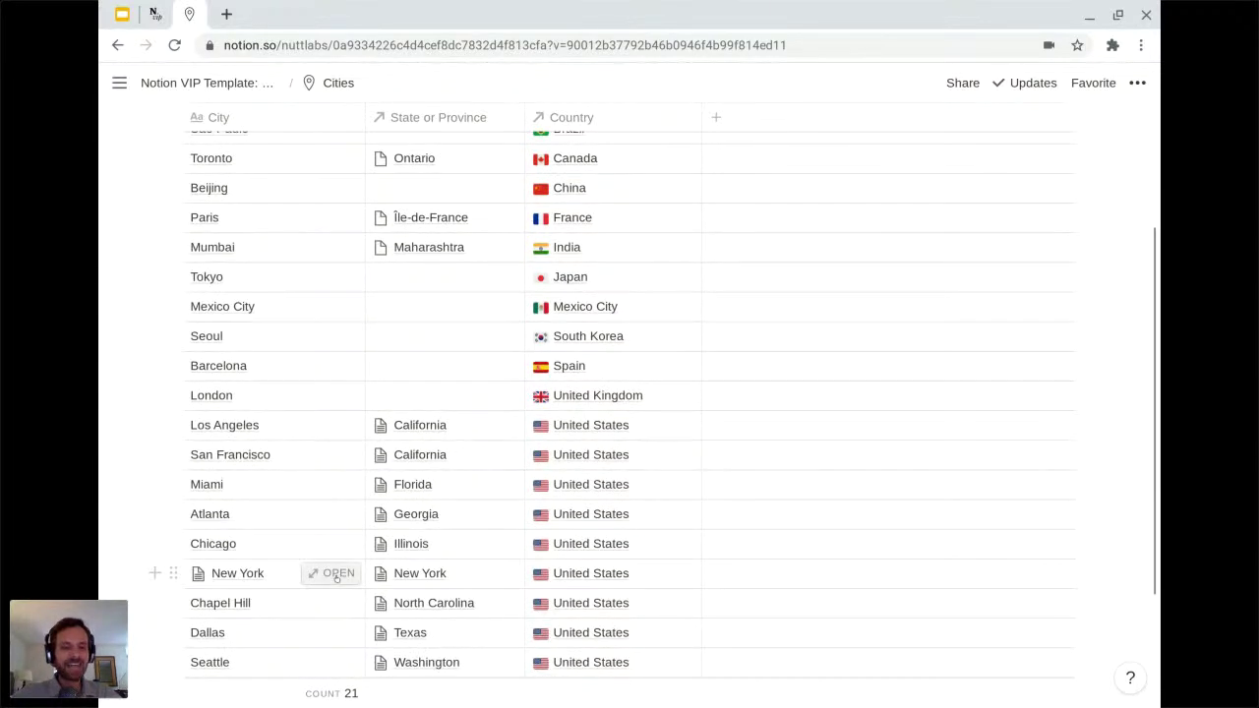
{"action": "left_click", "coordinate": [333, 573]}
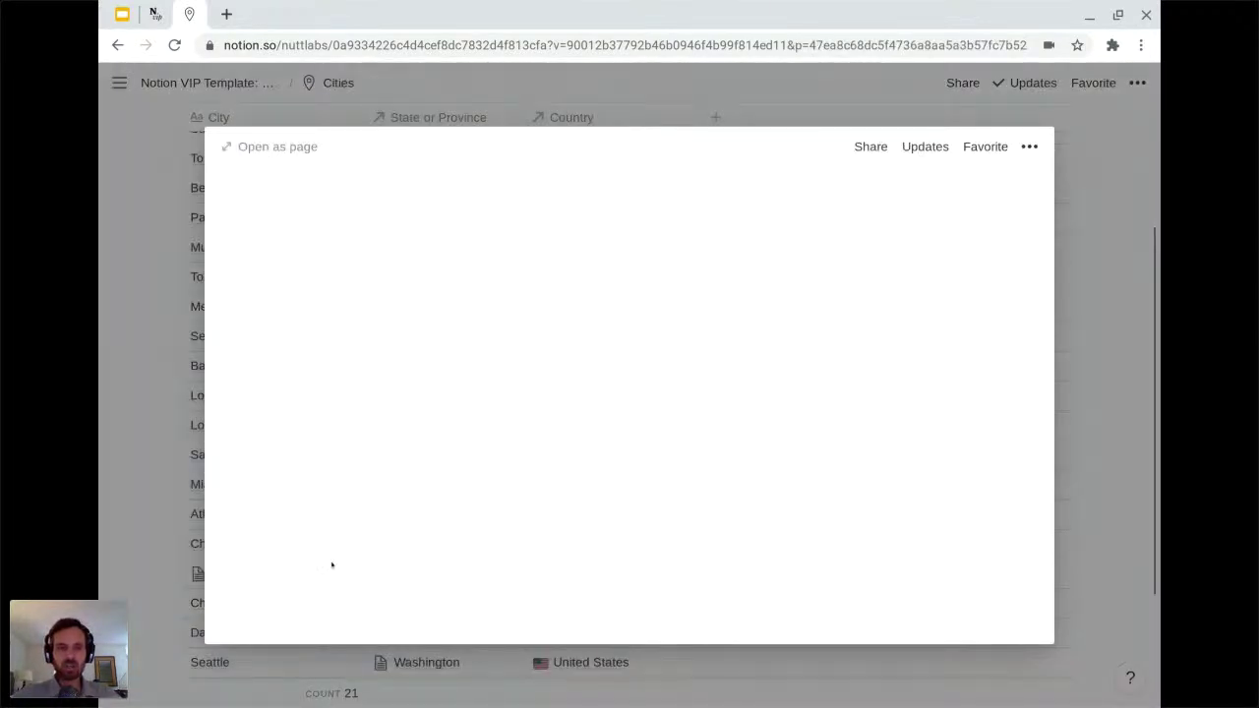
{"action": "left_click", "coordinate": [295, 150]}
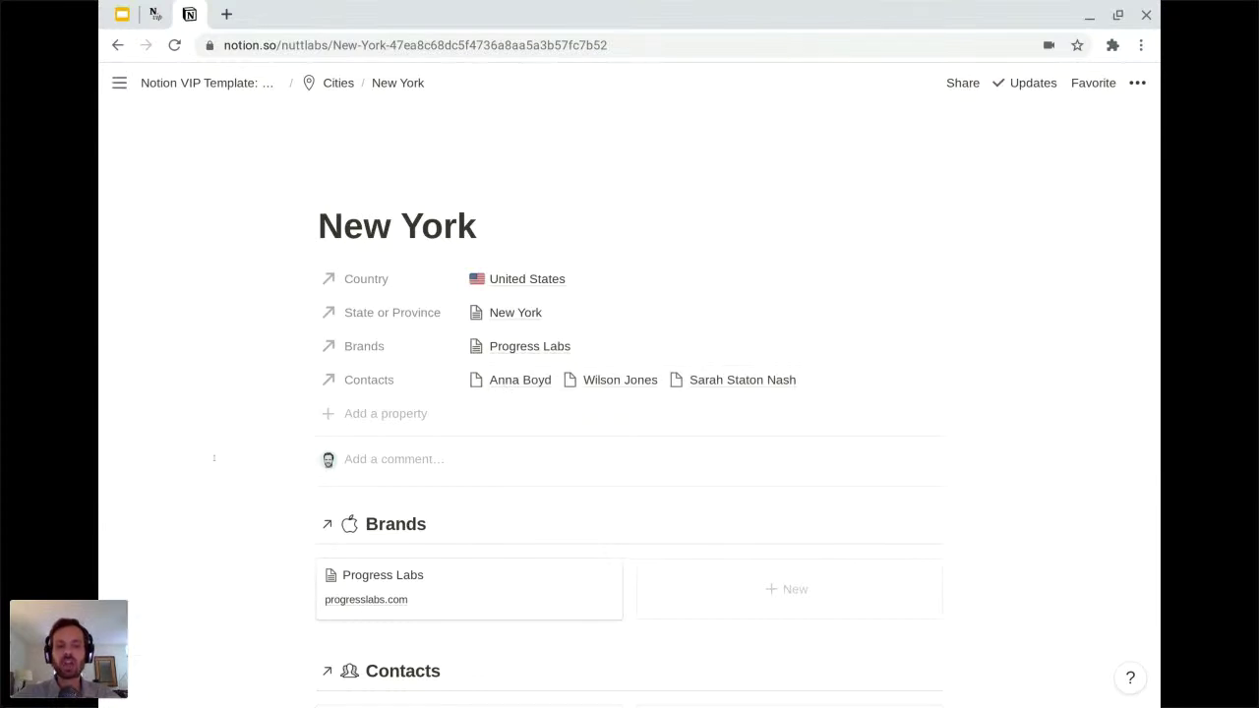
Review the Brands and Contacts sections in the body of the New York page
{"action": "scroll", "coordinate": [227, 475], "scroll_direction": "down", "scroll_amount": 1}
{"action": "scroll", "coordinate": [227, 474], "scroll_direction": "down", "scroll_amount": 3}
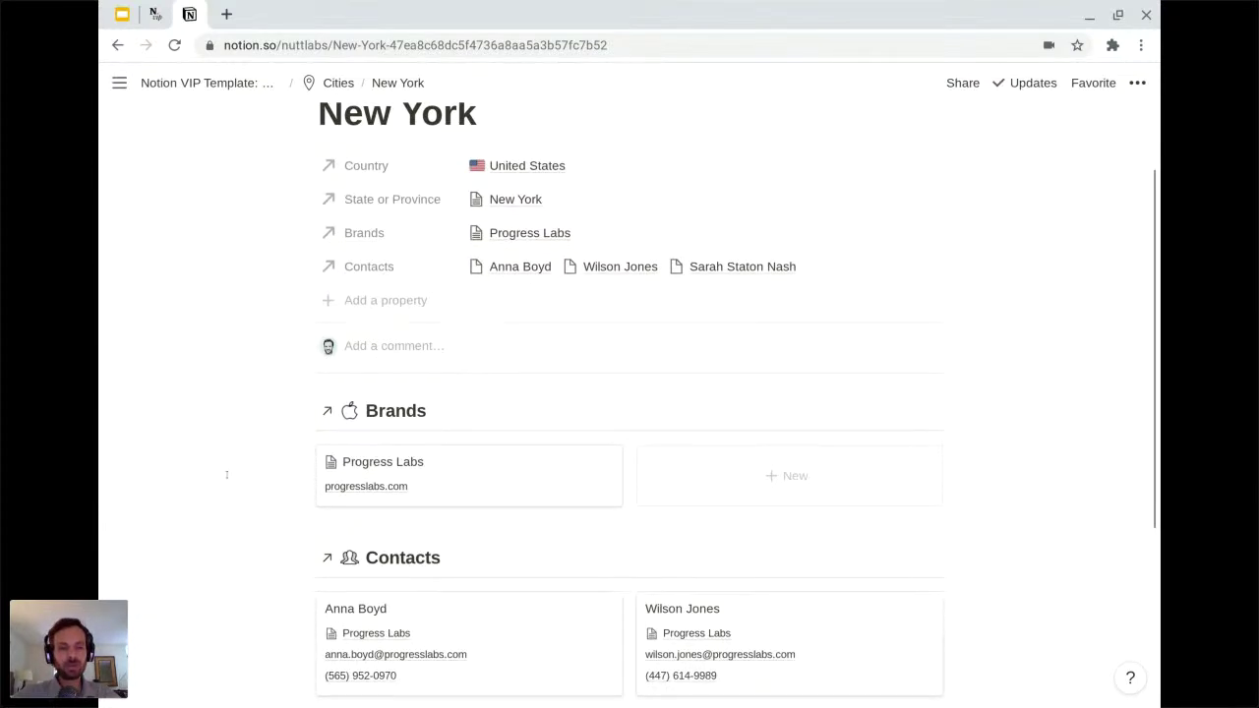
{"action": "scroll", "coordinate": [629, 411], "scroll_direction": "down", "scroll_amount": 3}
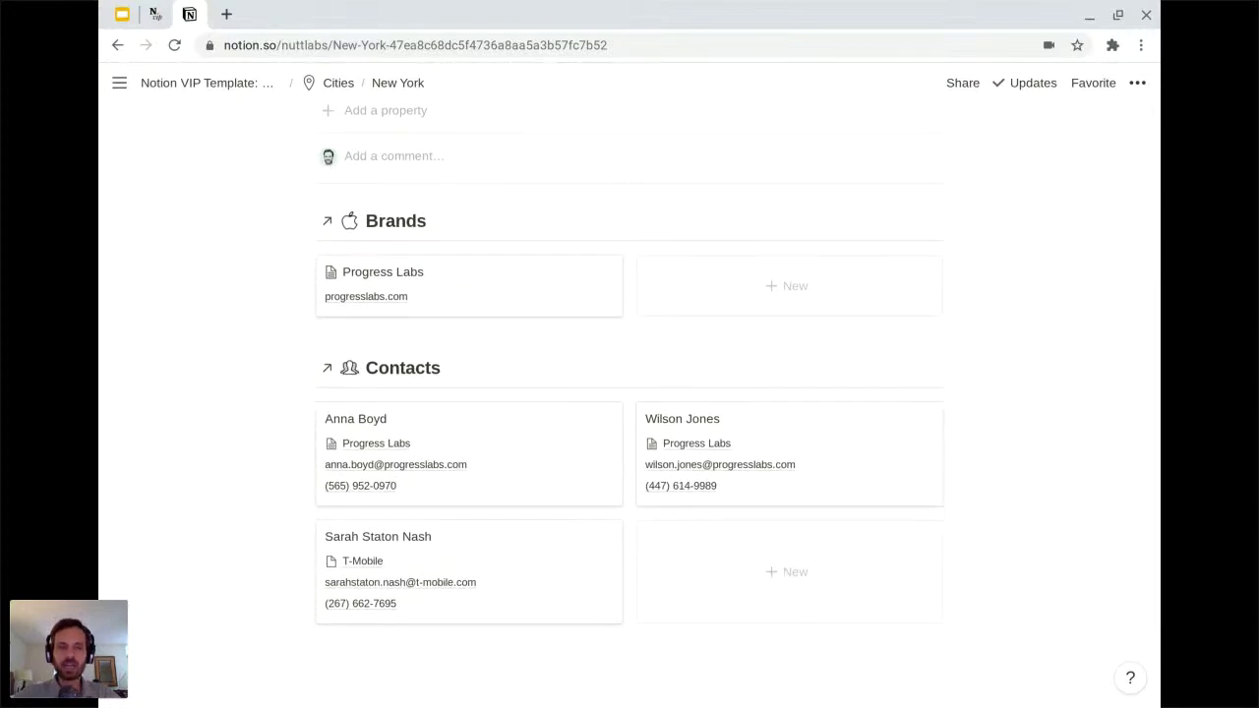
{"action": "scroll", "coordinate": [269, 352], "scroll_direction": "up", "scroll_amount": 2}
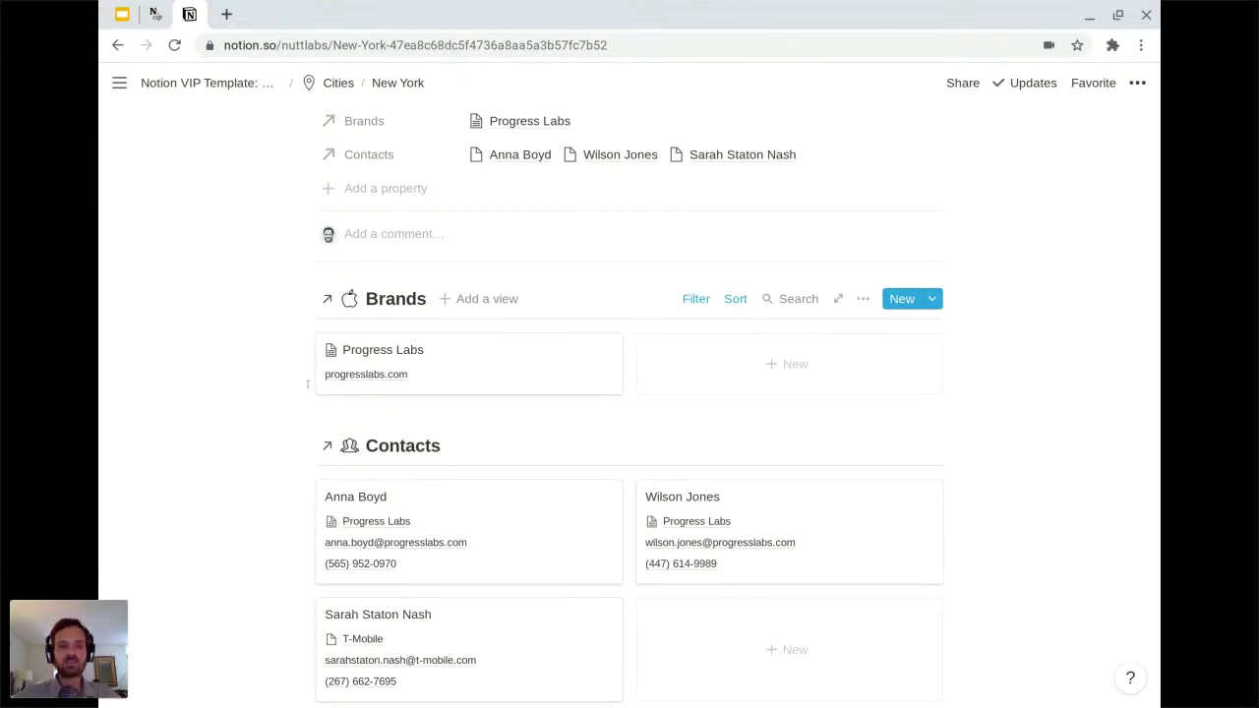
{"action": "scroll", "coordinate": [254, 561], "scroll_direction": "down", "scroll_amount": 3}
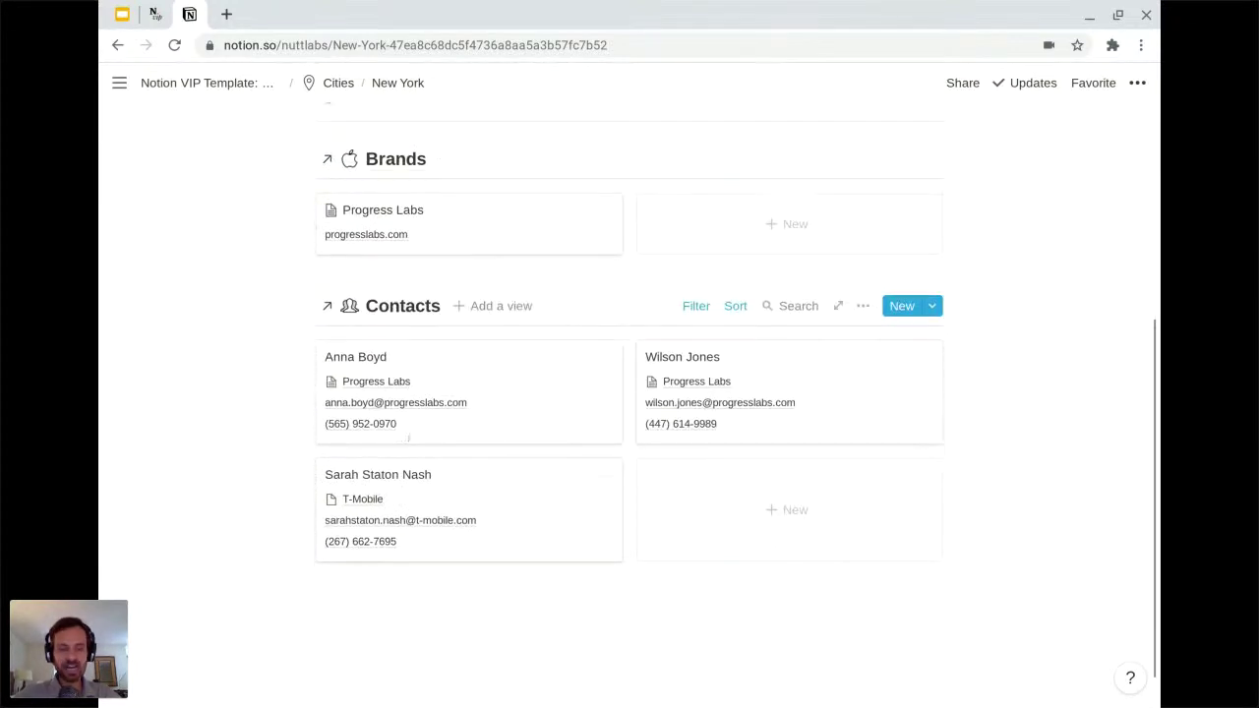
{"action": "scroll", "coordinate": [239, 458], "scroll_direction": "up", "scroll_amount": 4}
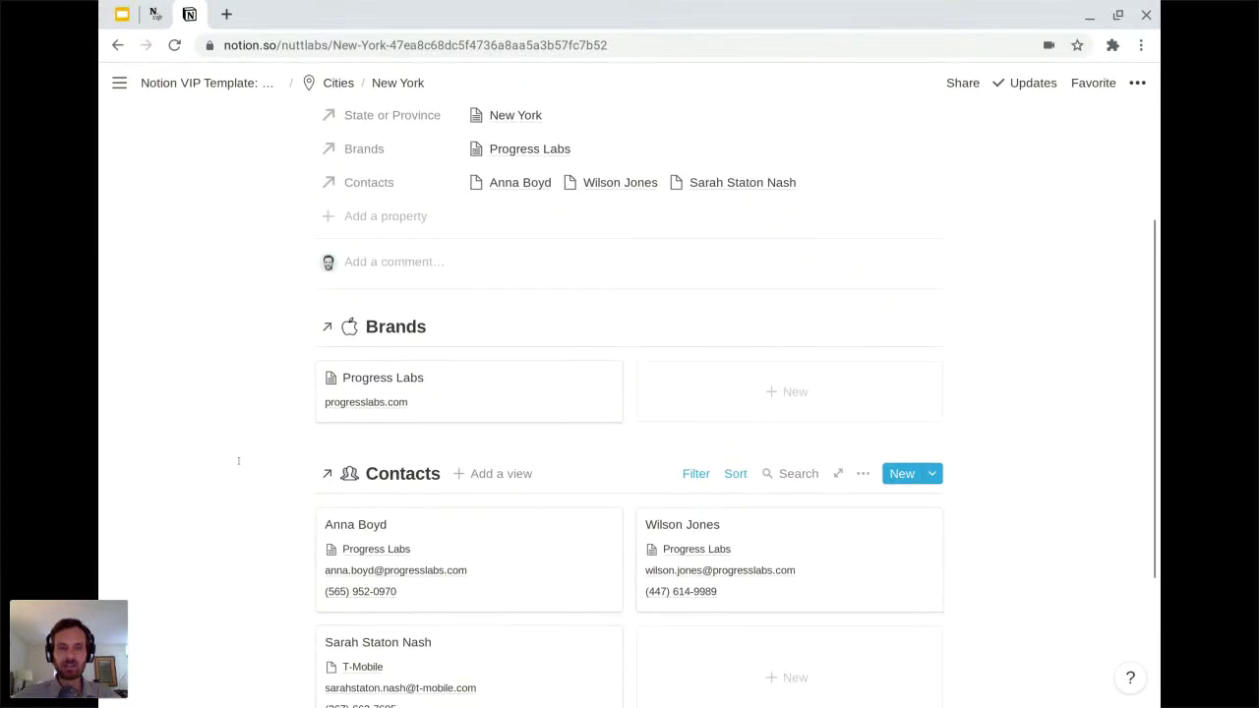
Inspect the filter applied to the Brands gallery on the New York page
{"action": "left_click", "coordinate": [695, 327]}
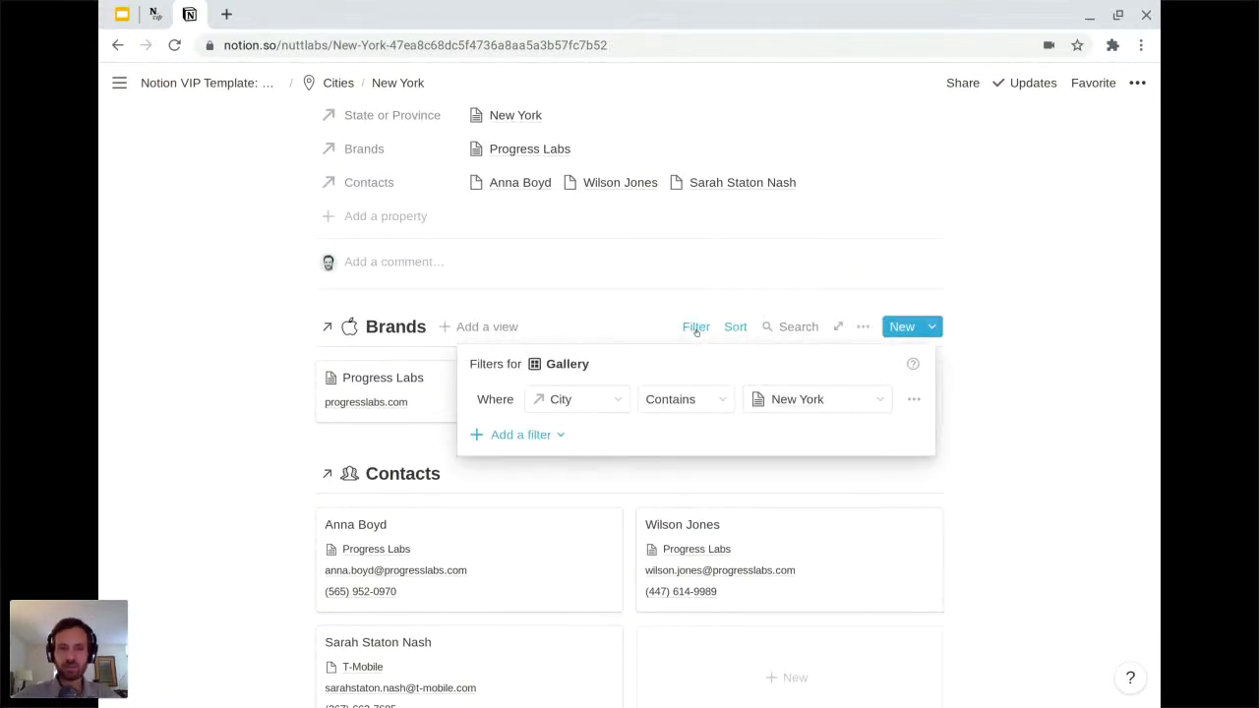
{"action": "left_click", "coordinate": [178, 380]}
{"action": "scroll", "coordinate": [178, 380], "scroll_direction": "up", "scroll_amount": 3}
{"action": "scroll", "coordinate": [178, 381], "scroll_direction": "down", "scroll_amount": 2}
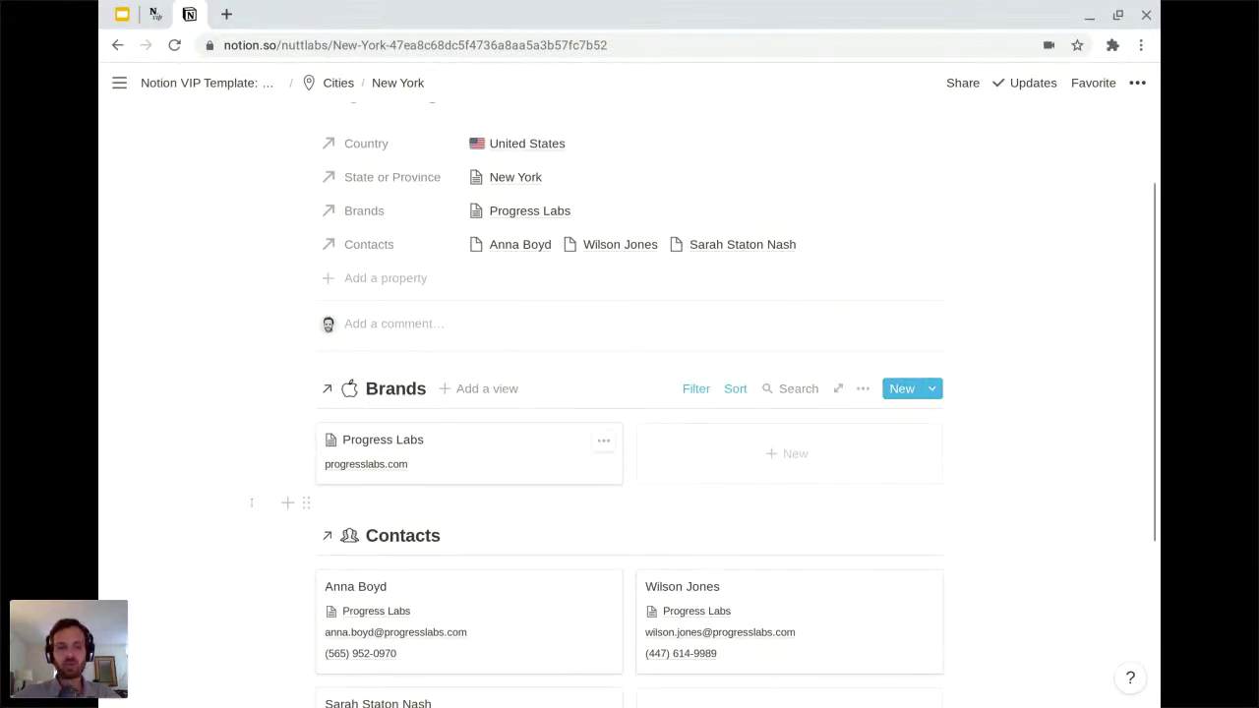
{"action": "scroll", "coordinate": [252, 536], "scroll_direction": "down", "scroll_amount": 2}
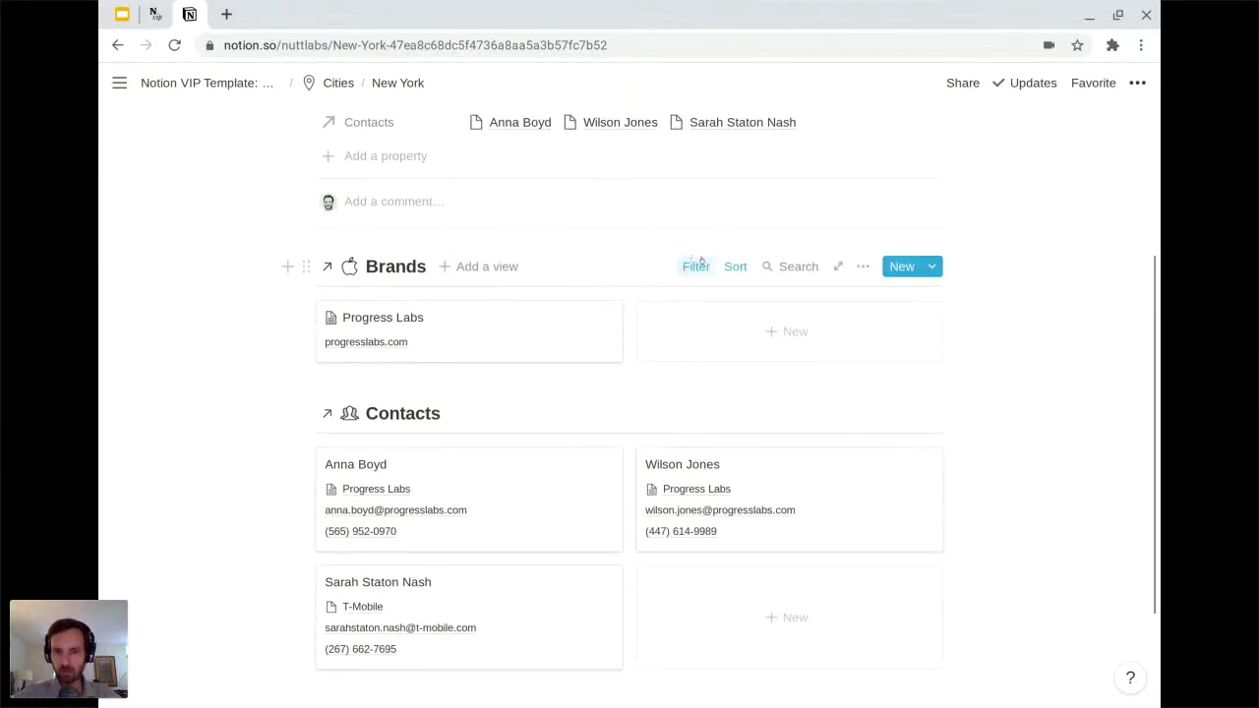
{"action": "left_click", "coordinate": [696, 267]}
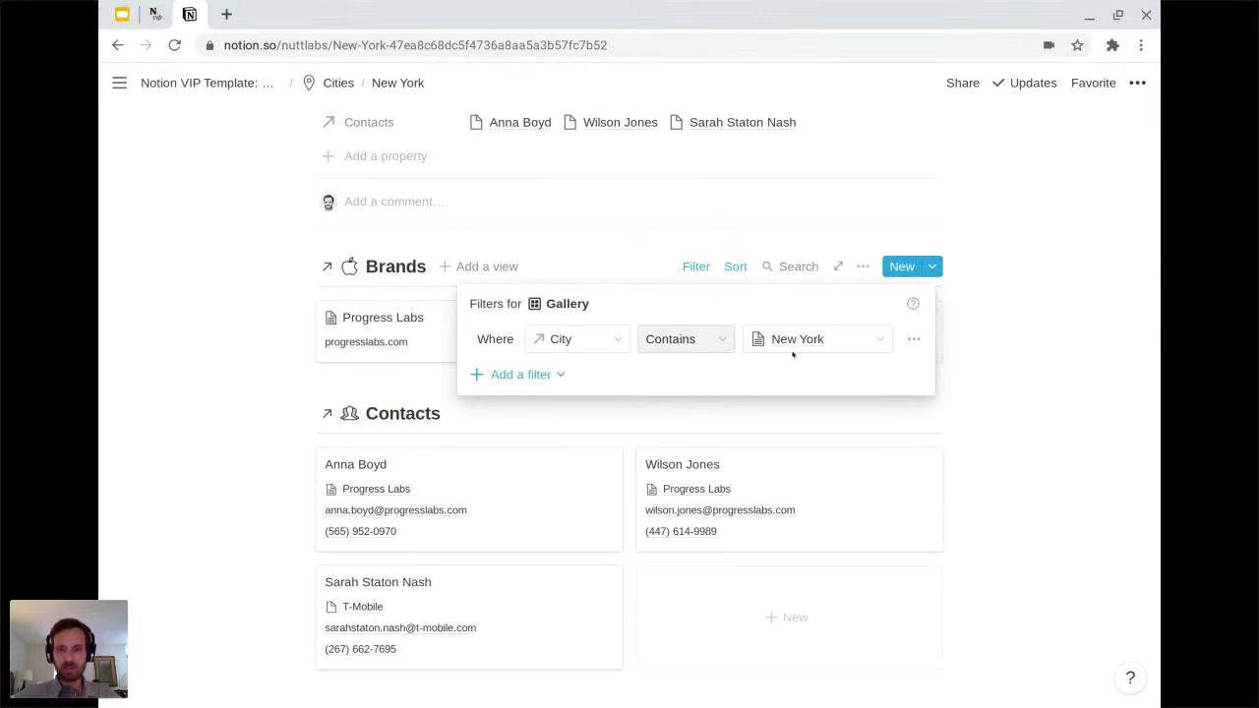
{"action": "left_click", "coordinate": [214, 376]}
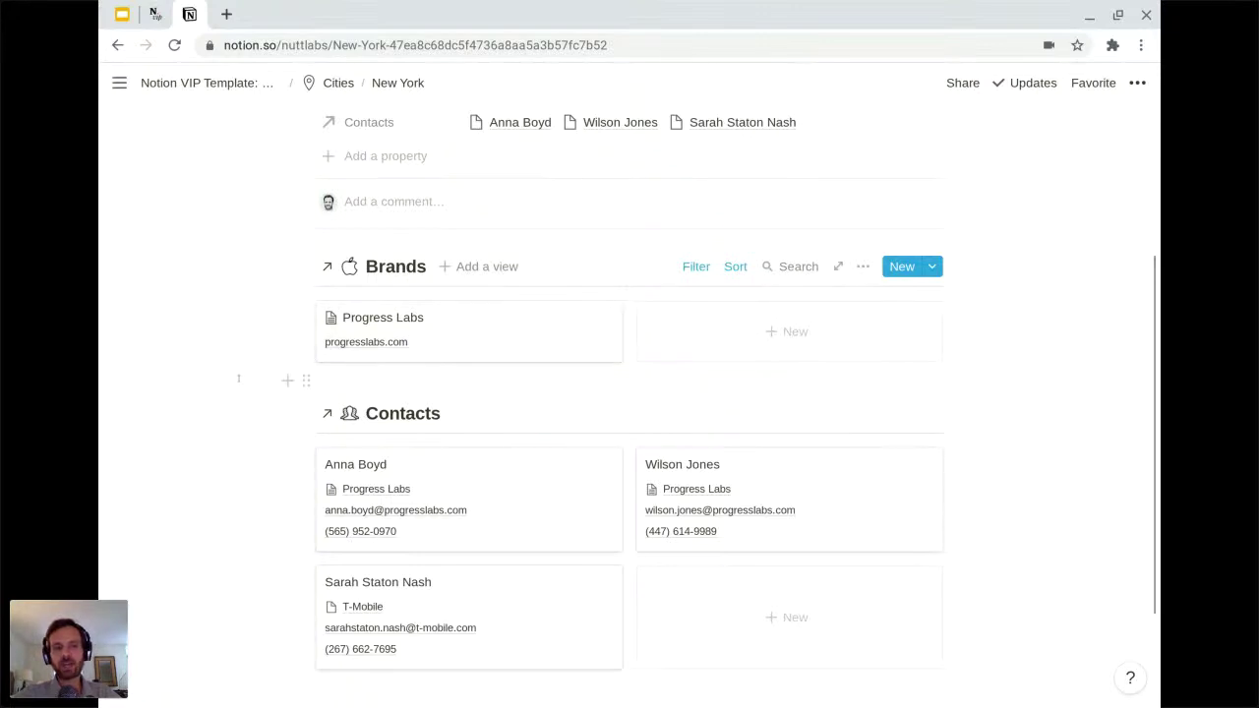
Compare the New York page's relation properties with the linked Brands and Contacts galleries below them
{"action": "scroll", "coordinate": [238, 378], "scroll_direction": "down", "scroll_amount": 1}
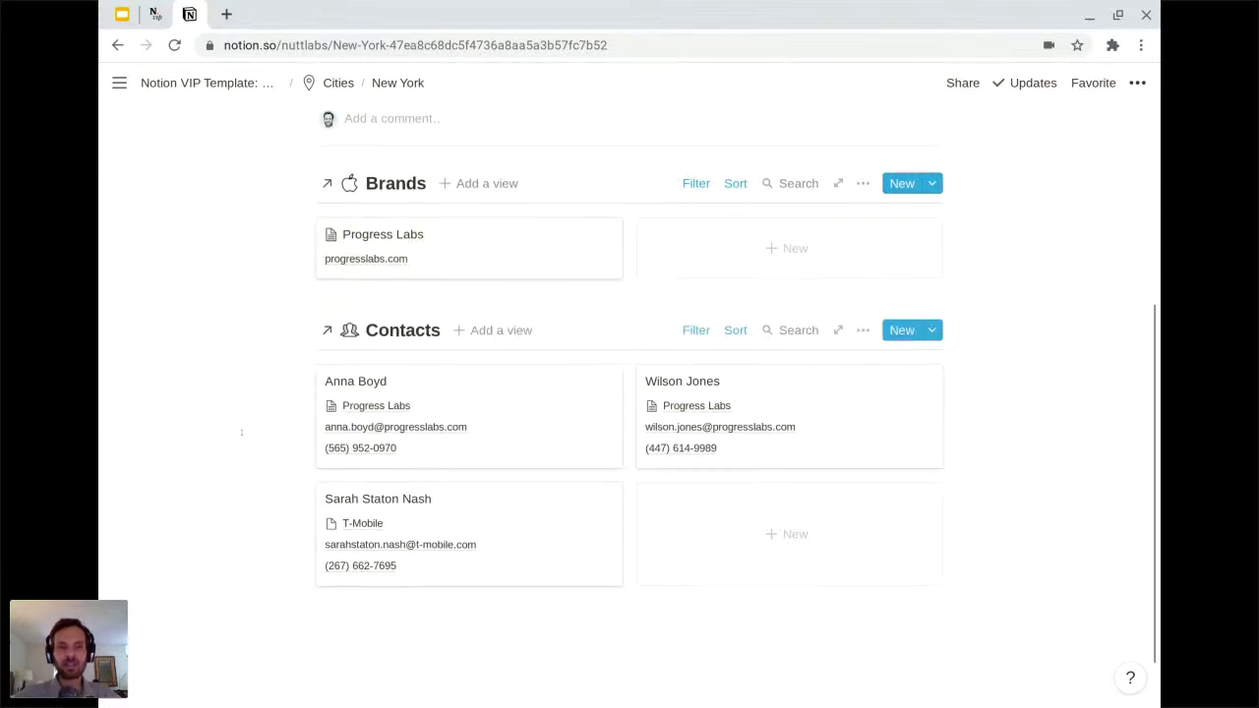
{"action": "scroll", "coordinate": [239, 433], "scroll_direction": "down", "scroll_amount": 1}
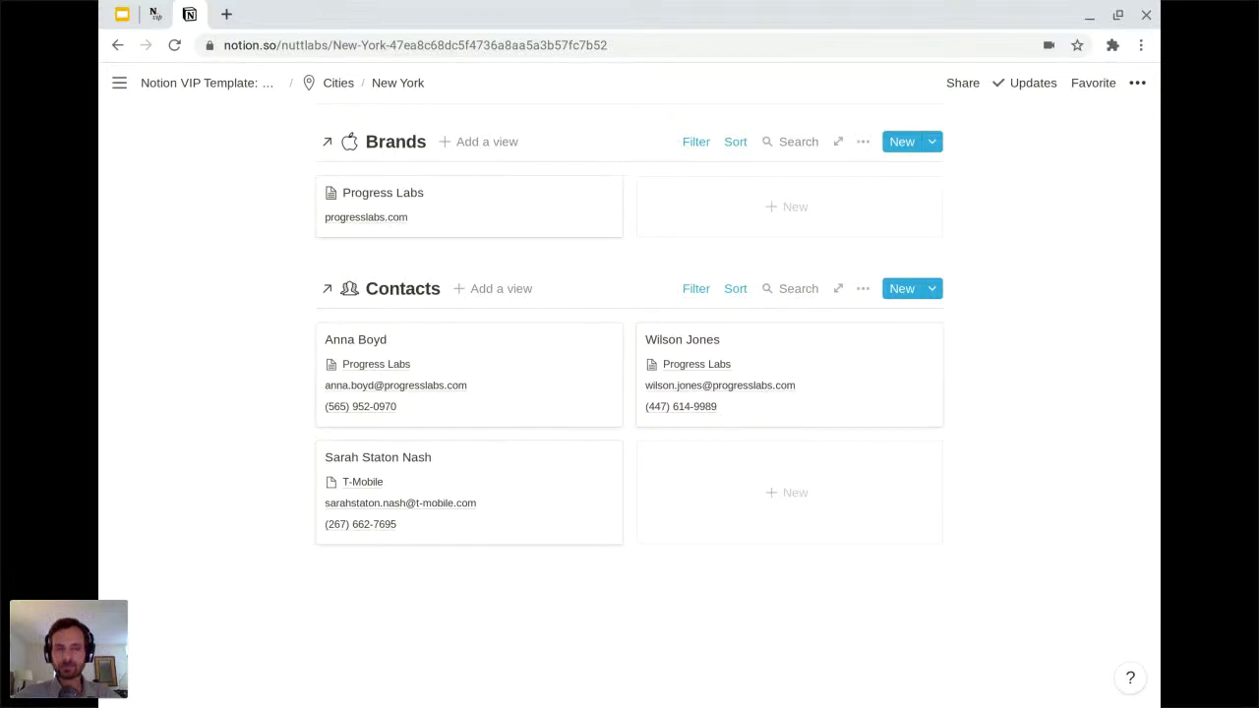
{"action": "scroll", "coordinate": [270, 291], "scroll_direction": "up", "scroll_amount": 2}
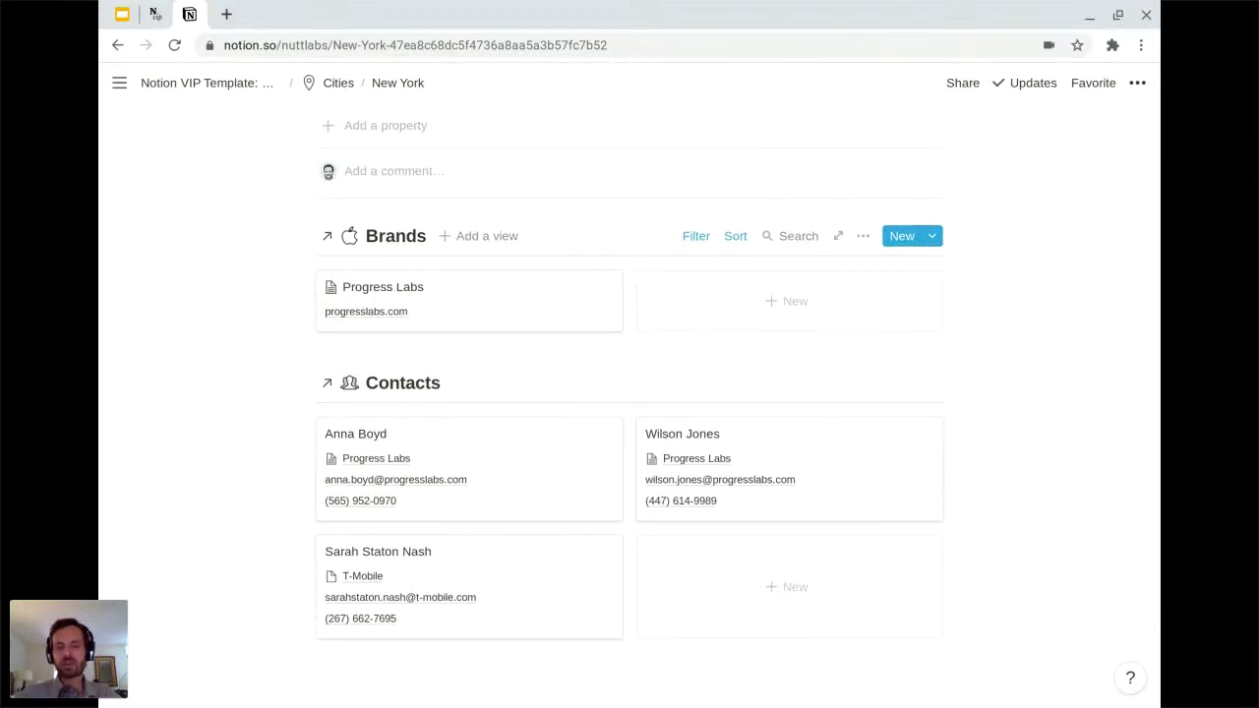
{"action": "scroll", "coordinate": [629, 393], "scroll_direction": "up", "scroll_amount": 1}
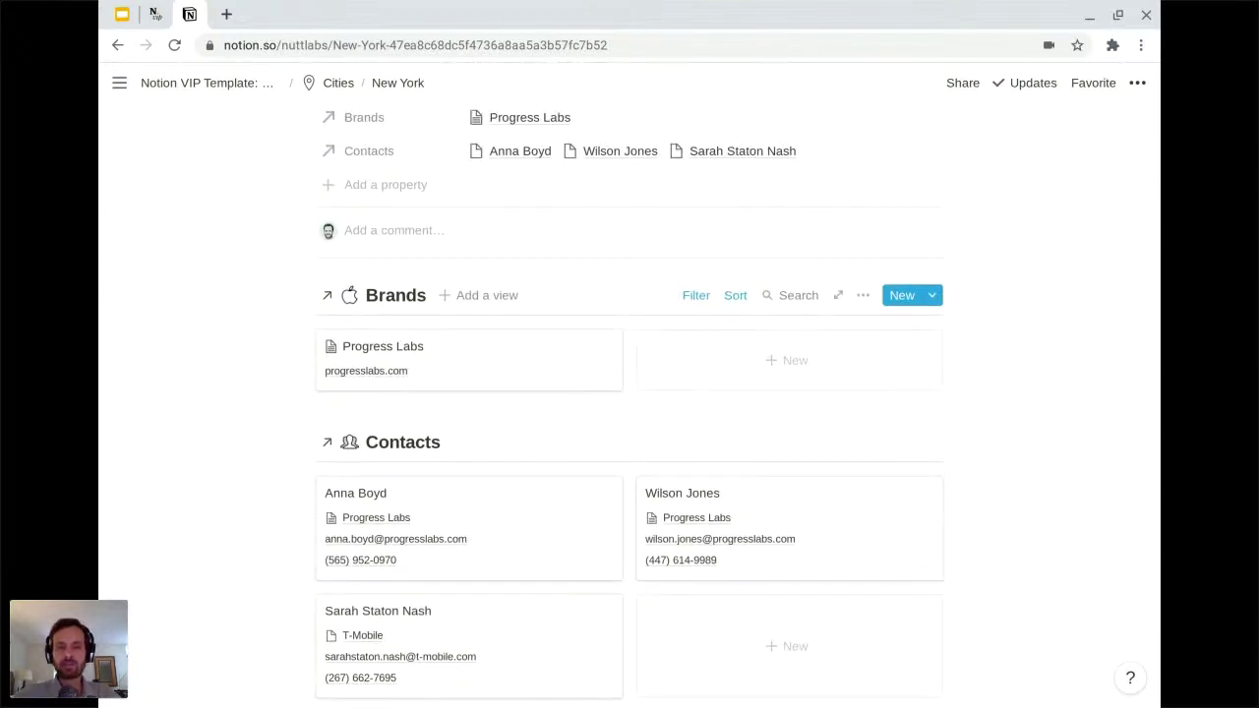
{"action": "scroll", "coordinate": [408, 172], "scroll_direction": "up", "scroll_amount": 3}
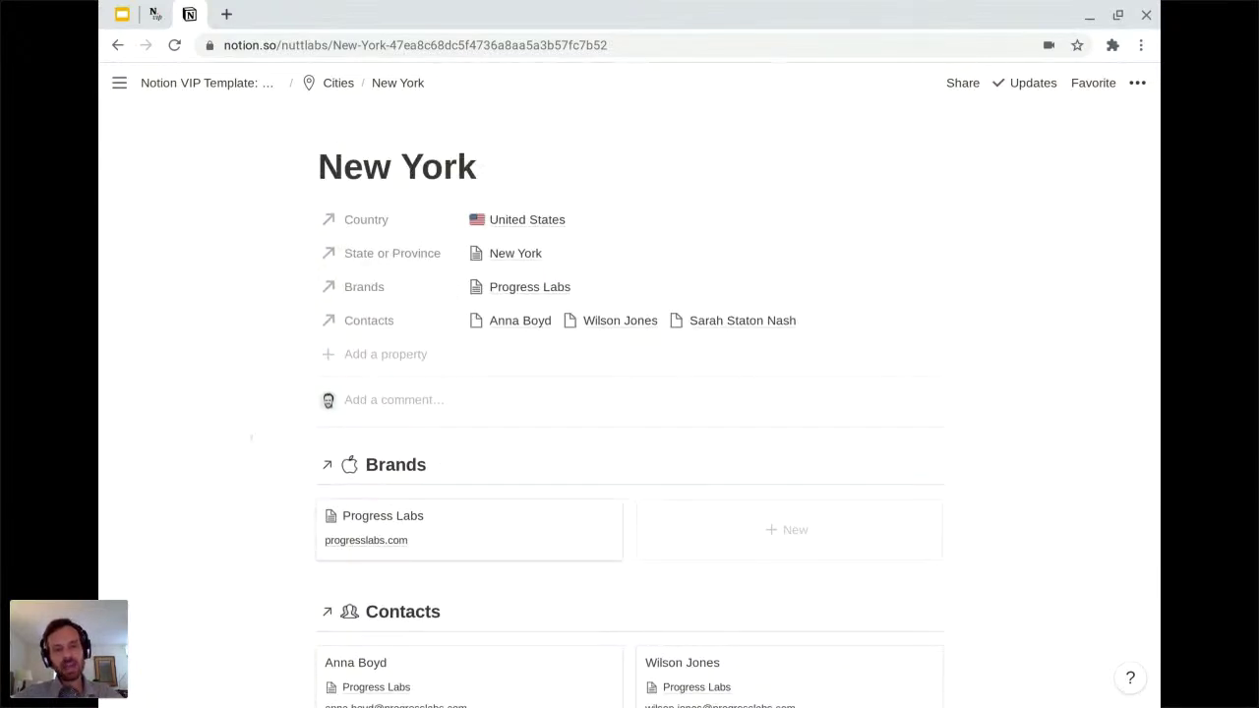
{"action": "scroll", "coordinate": [216, 497], "scroll_direction": "down", "scroll_amount": 2}
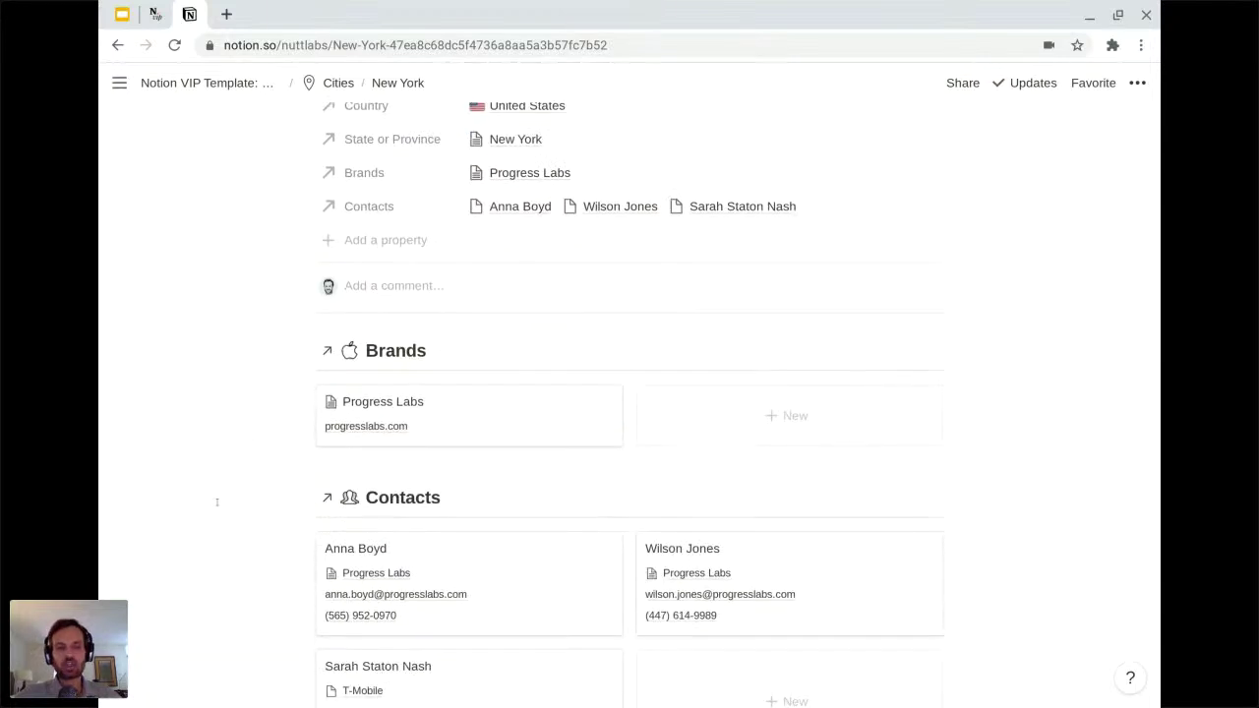
{"action": "scroll", "coordinate": [216, 502], "scroll_direction": "up", "scroll_amount": 3}
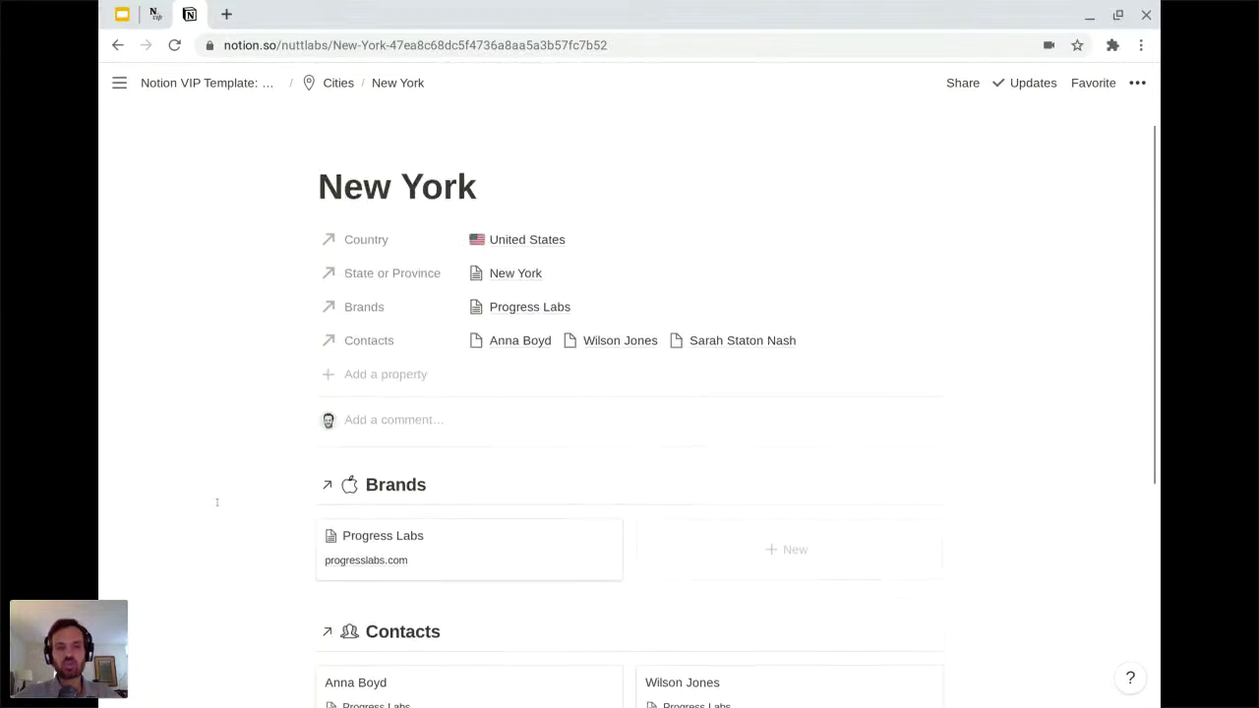
Return to the Cities database and open its City template for editing
{"action": "left_click", "coordinate": [338, 84]}
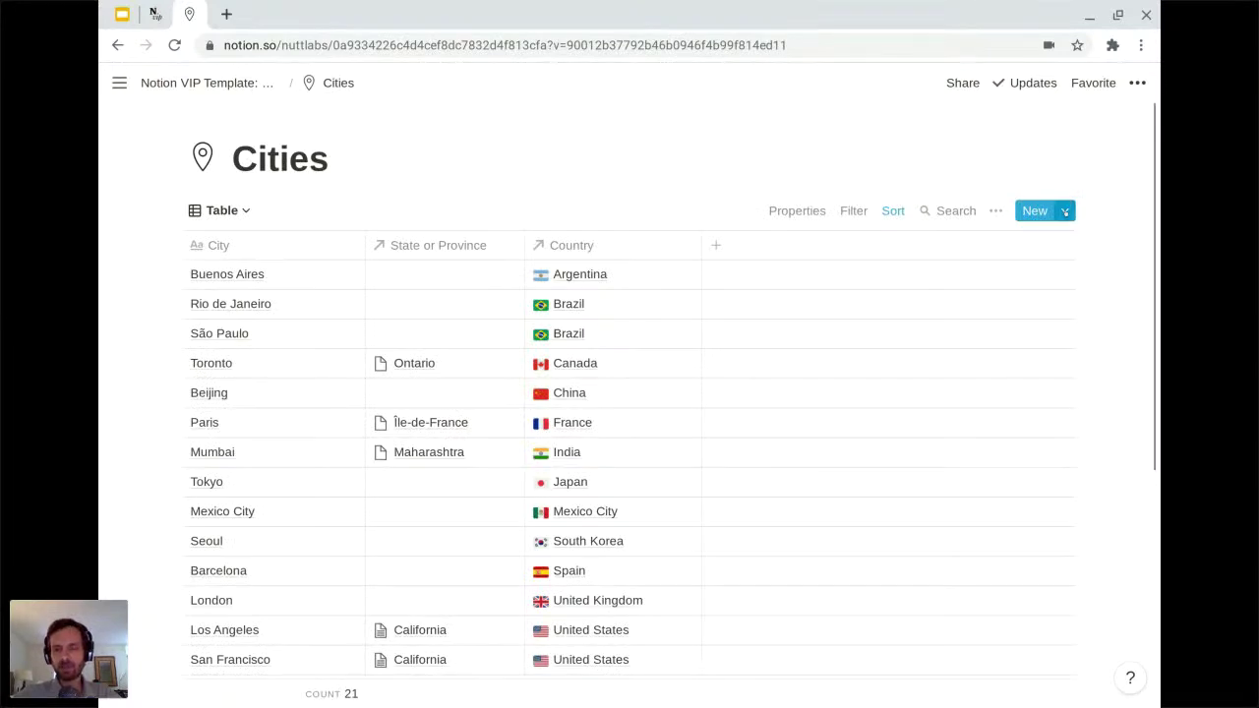
{"action": "left_click", "coordinate": [1064, 211]}
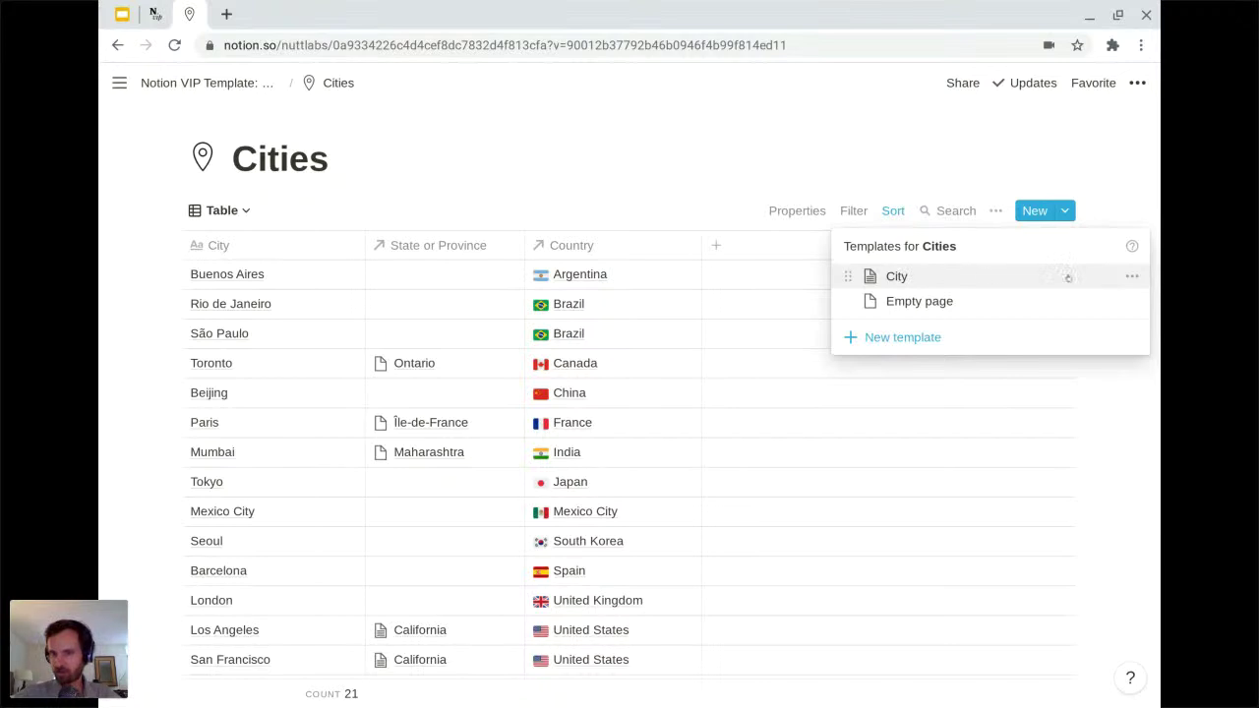
{"action": "left_click", "coordinate": [1129, 277]}
{"action": "left_click", "coordinate": [1035, 254]}
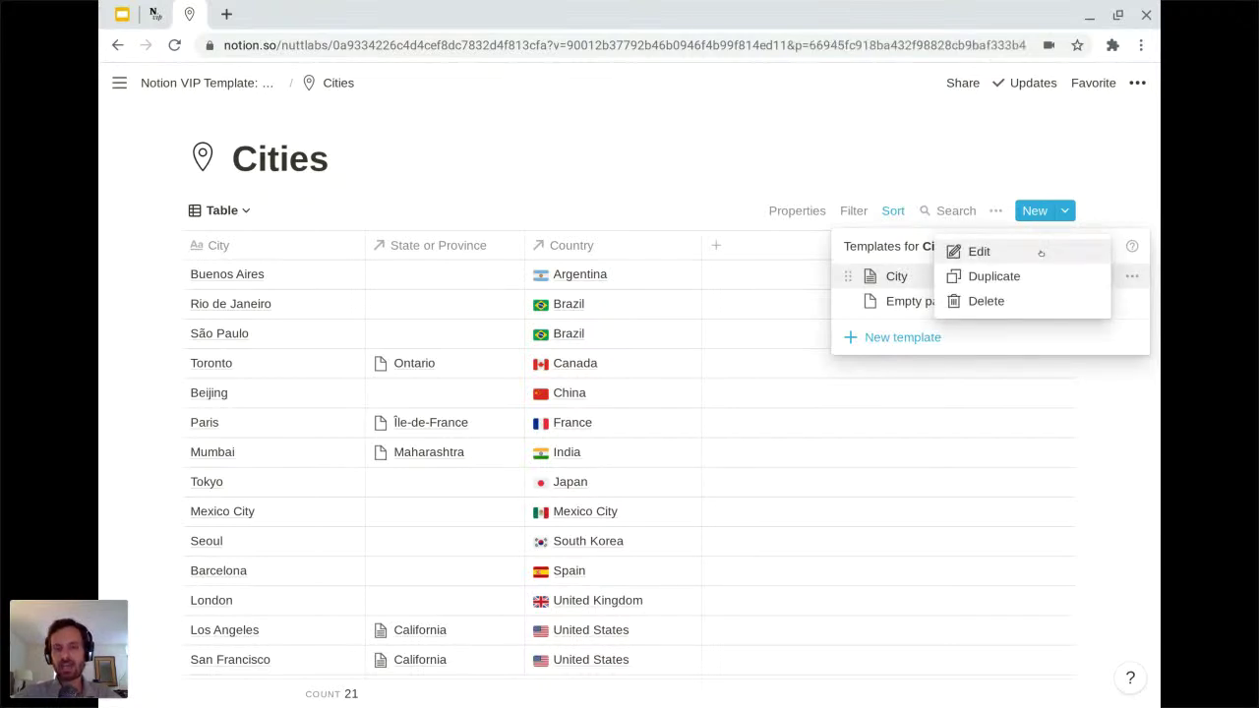
Inspect the Brands gallery's filter in the City template and go back to the Cities table
{"action": "scroll", "coordinate": [694, 374], "scroll_direction": "down", "scroll_amount": 3}
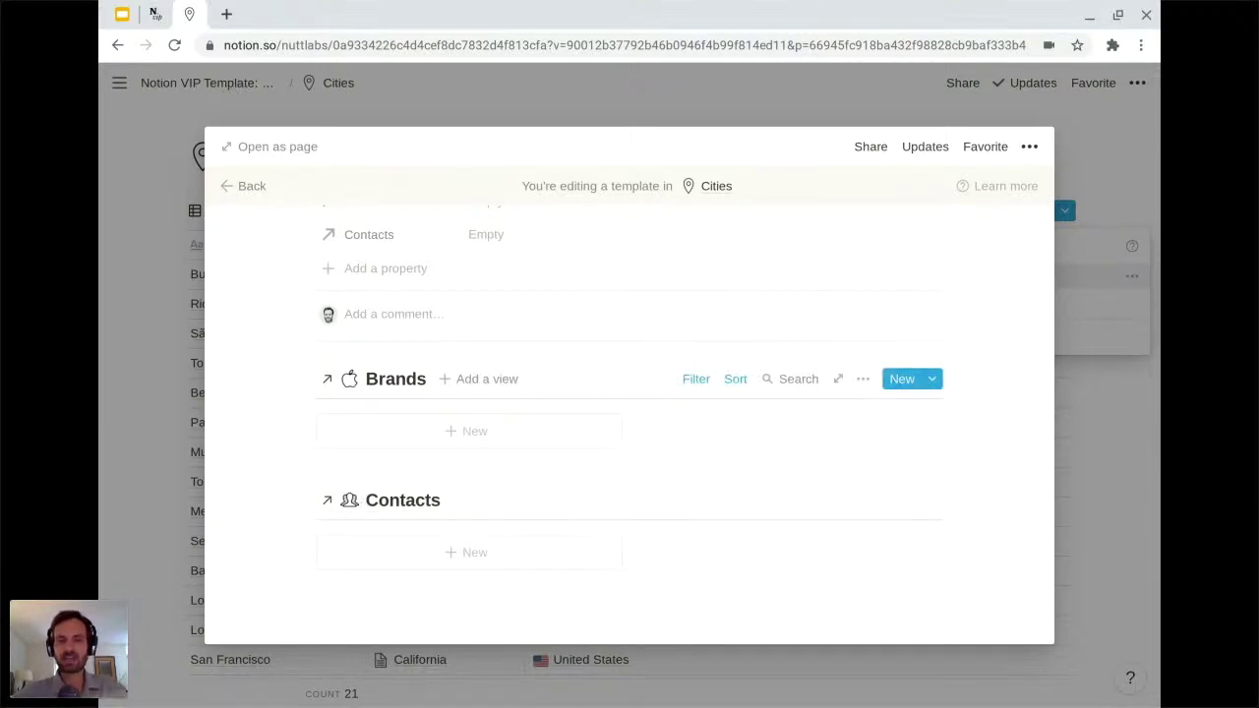
{"action": "left_click", "coordinate": [694, 378]}
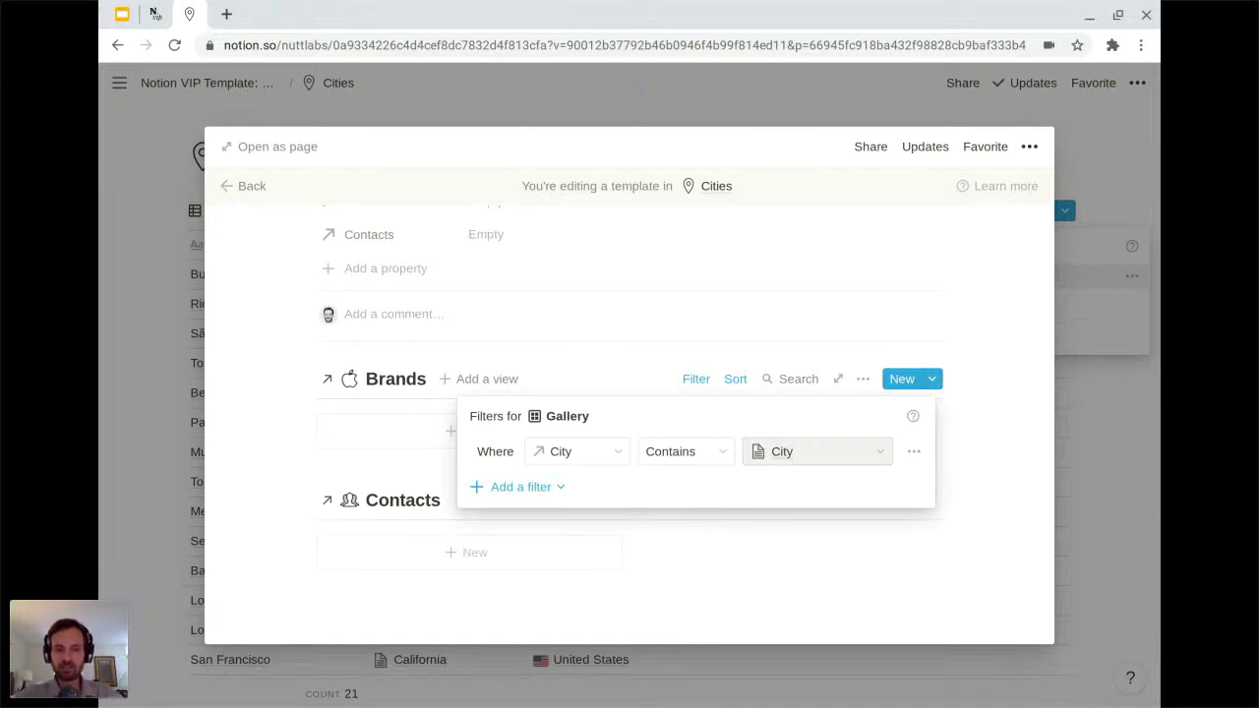
{"action": "left_click", "coordinate": [252, 390]}
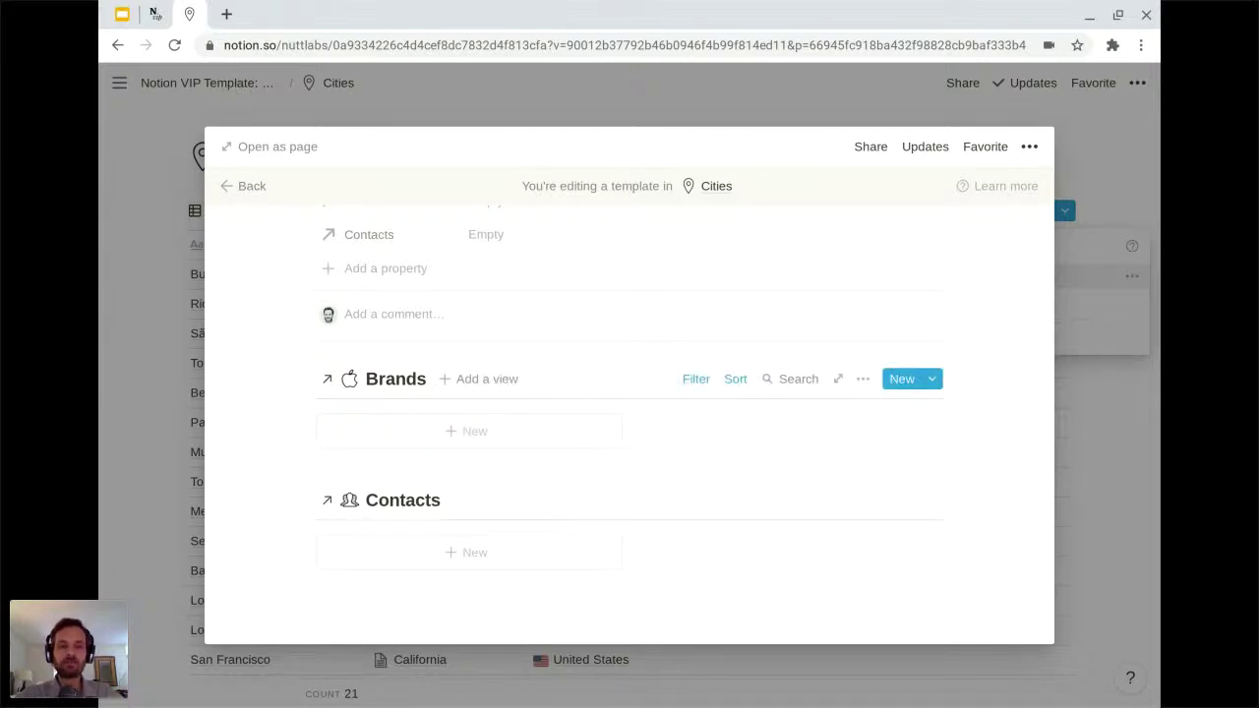
{"action": "scroll", "coordinate": [258, 374], "scroll_direction": "up", "scroll_amount": 3}
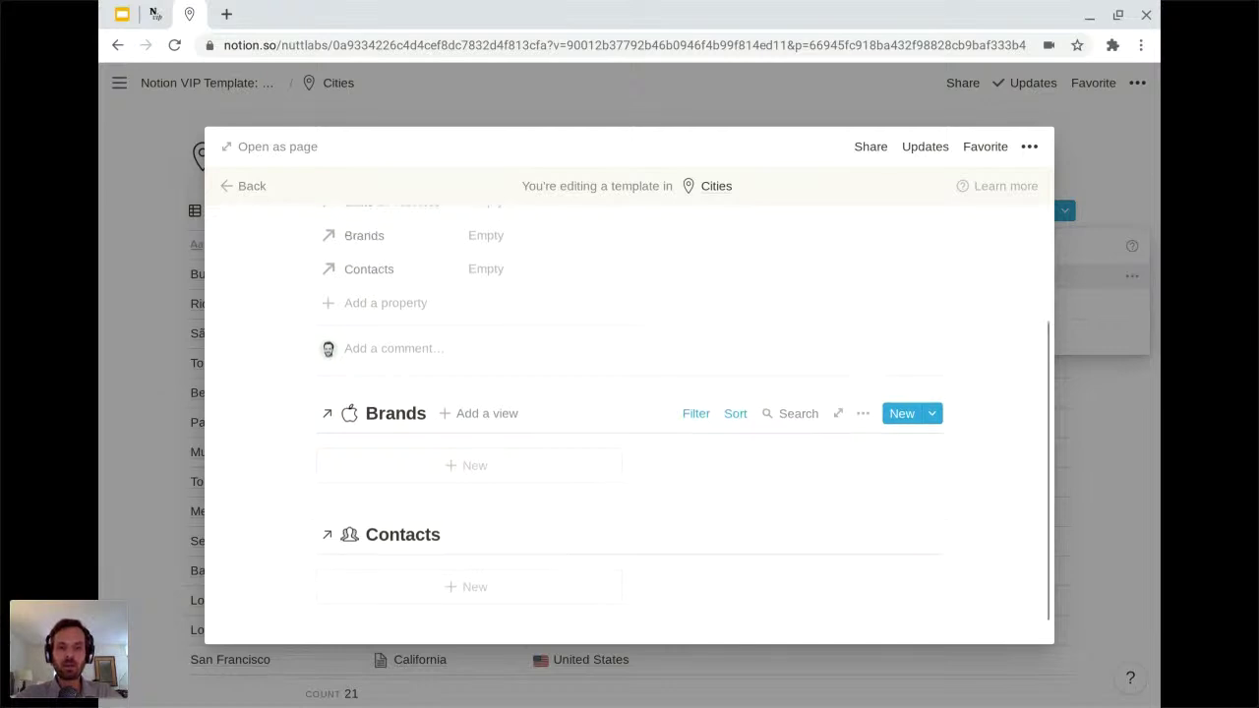
{"action": "left_click", "coordinate": [251, 186]}
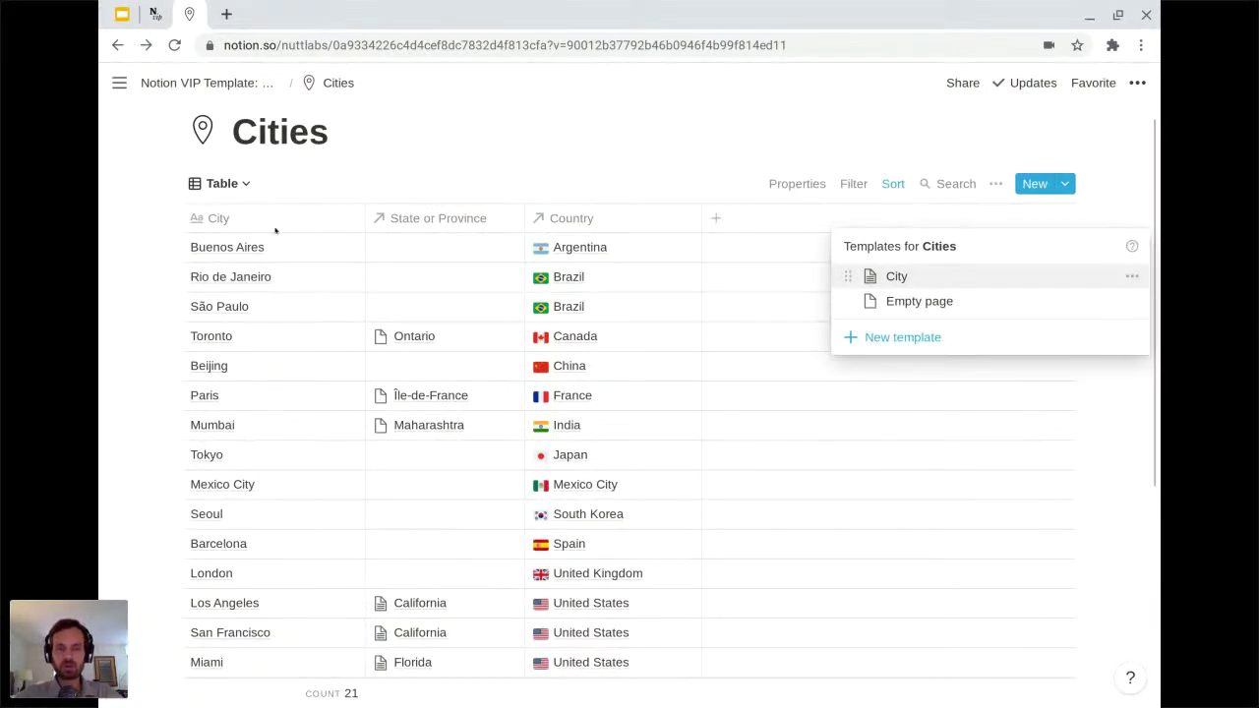
{"action": "left_click", "coordinate": [567, 157]}
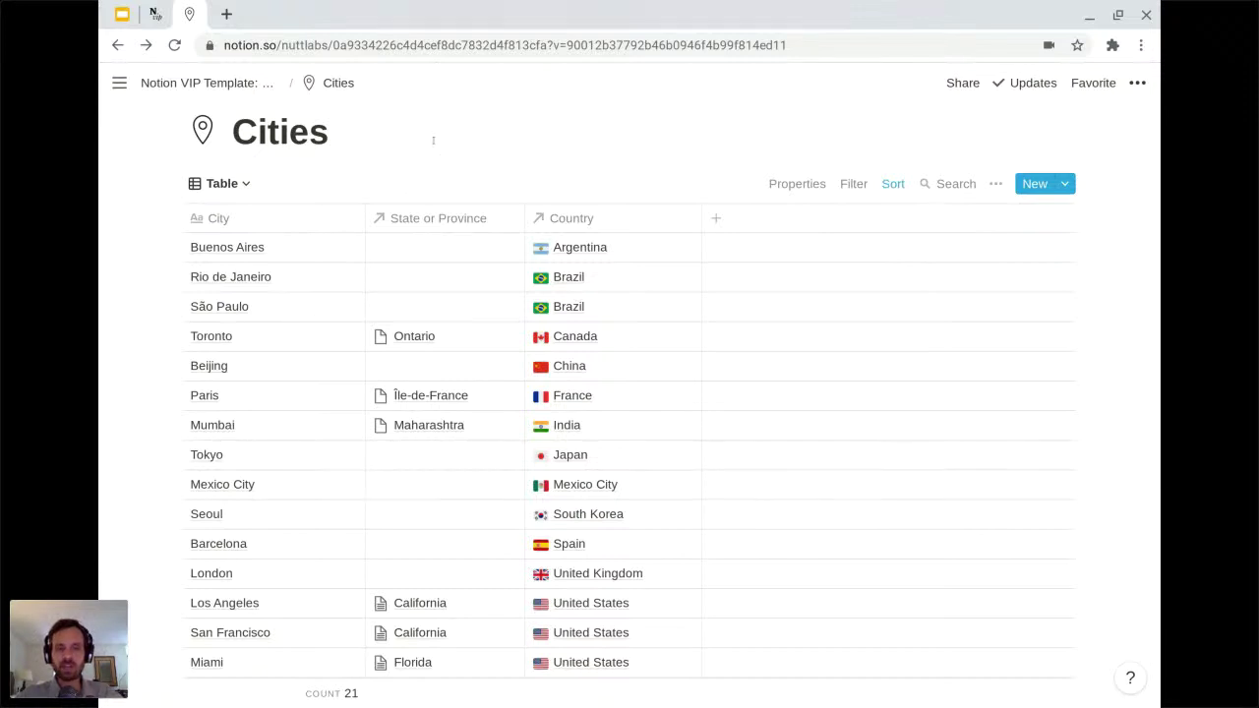
Open the Countries database from the template's main page and switch it to the Table view
{"action": "left_click", "coordinate": [247, 85]}
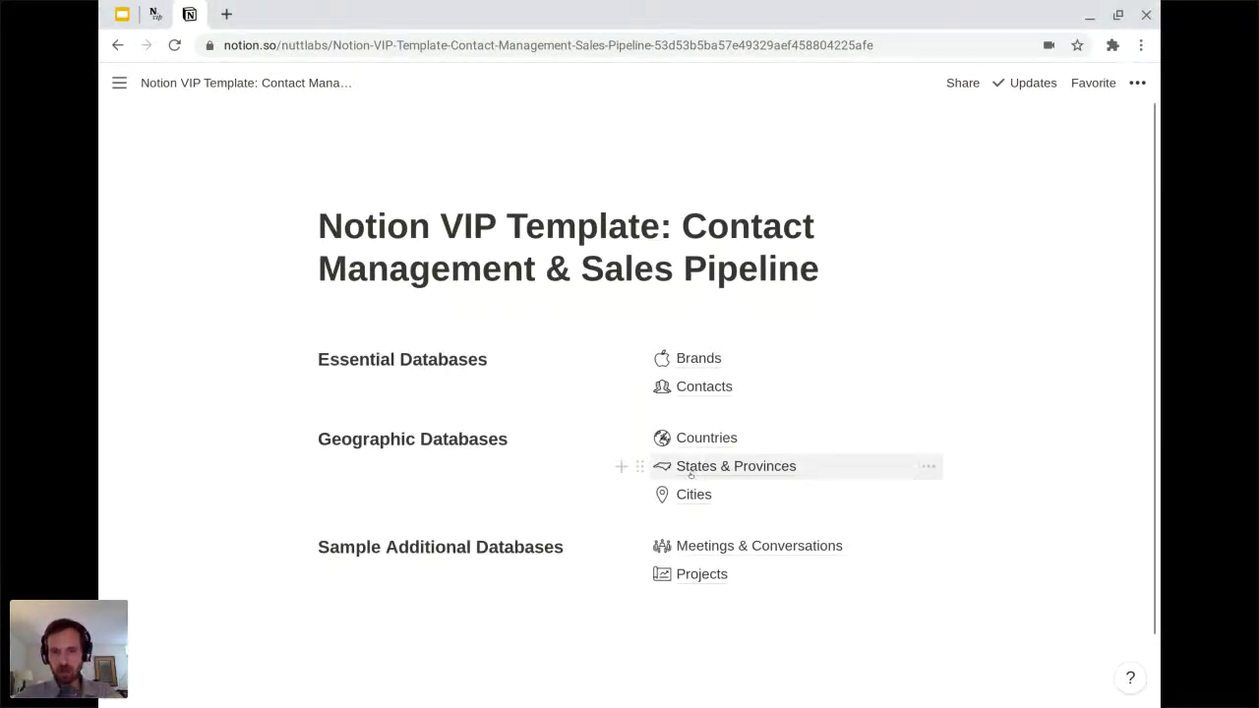
{"action": "left_click", "coordinate": [699, 438]}
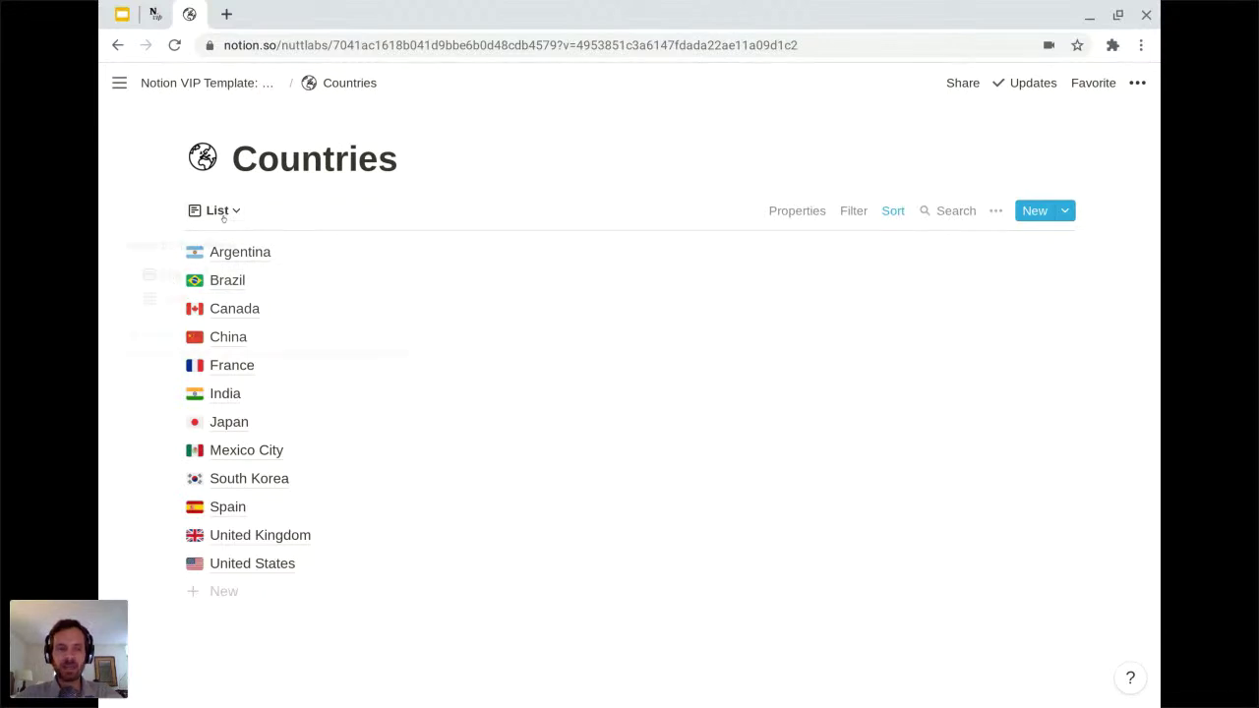
{"action": "left_click", "coordinate": [217, 211]}
{"action": "left_click", "coordinate": [173, 301]}
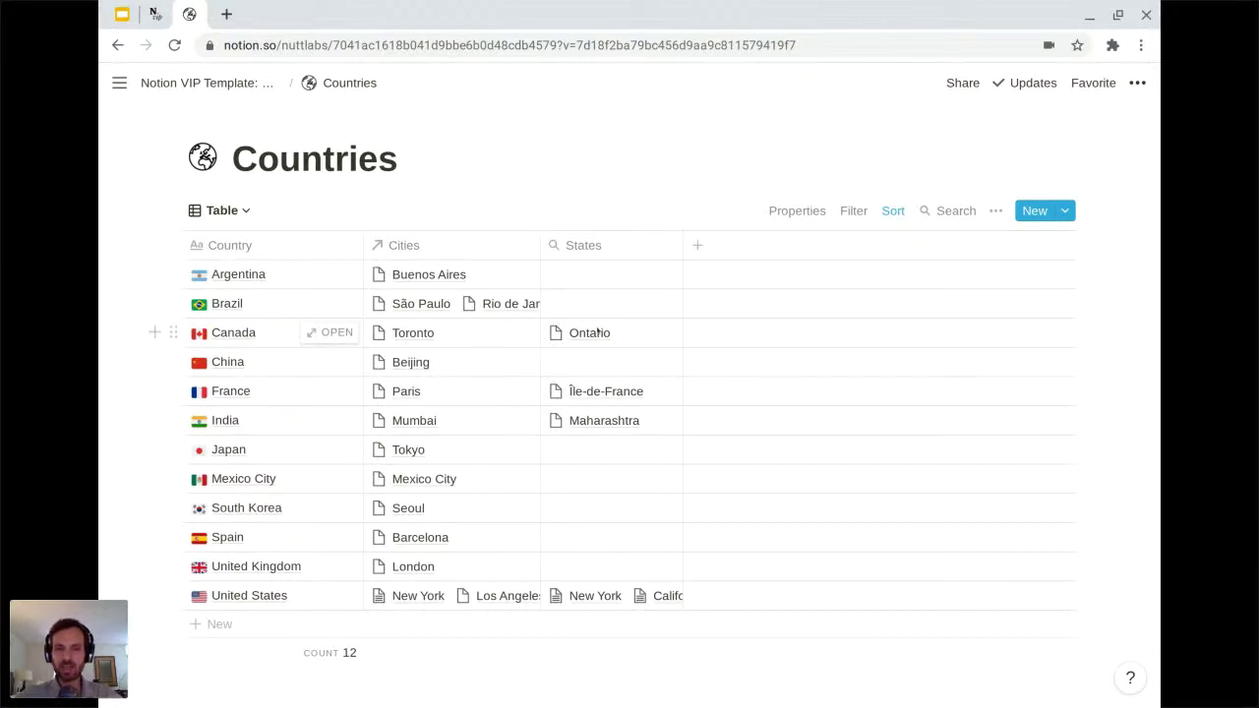
Inspect the States rollup's configuration in the Canada row, and widen the States column of the Countries table
{"action": "left_click", "coordinate": [596, 333]}
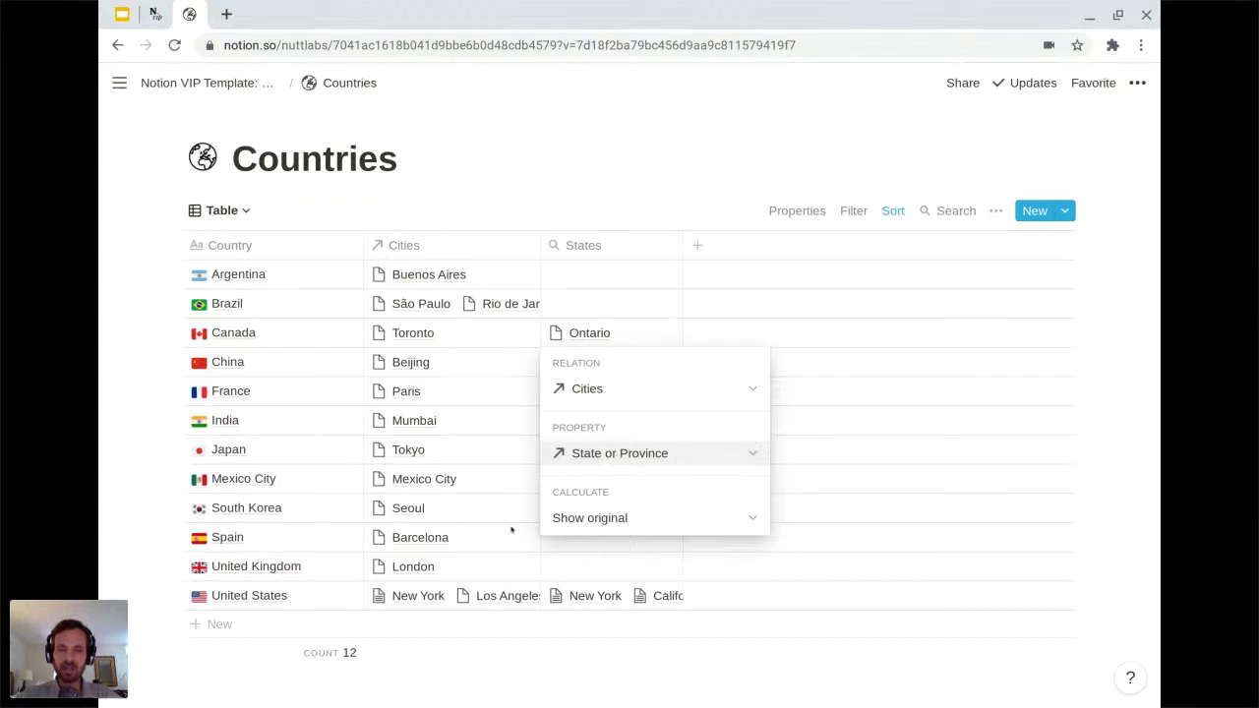
{"action": "left_click", "coordinate": [592, 163]}
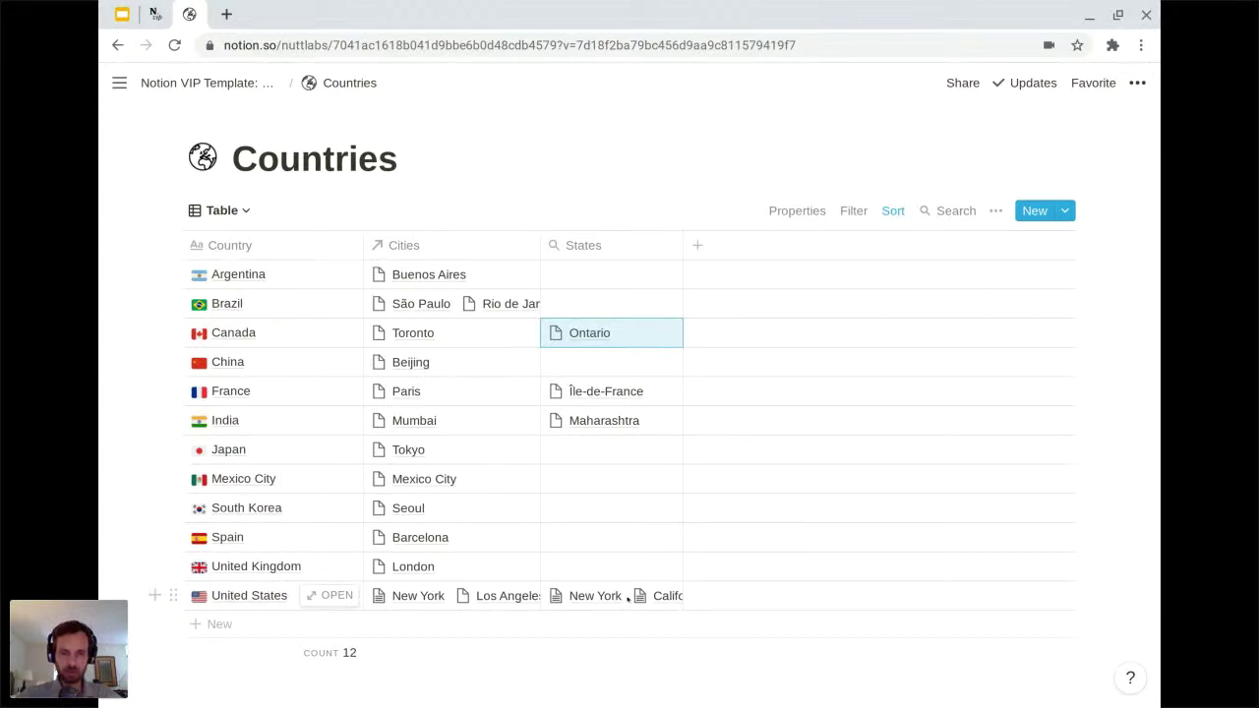
{"action": "left_click_drag", "start_coordinate": [683, 241], "coordinate": [744, 238]}
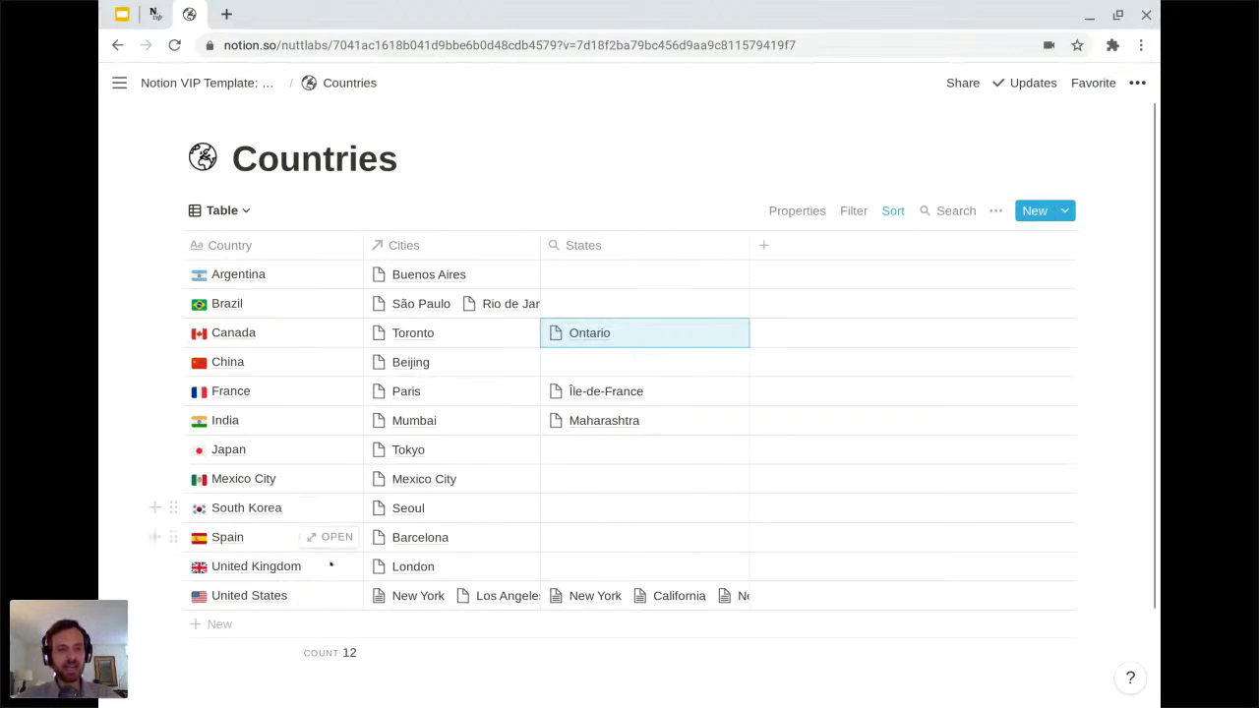
Open the United States entry as a full page and review its Brands and Contacts galleries
{"action": "left_click", "coordinate": [331, 596]}
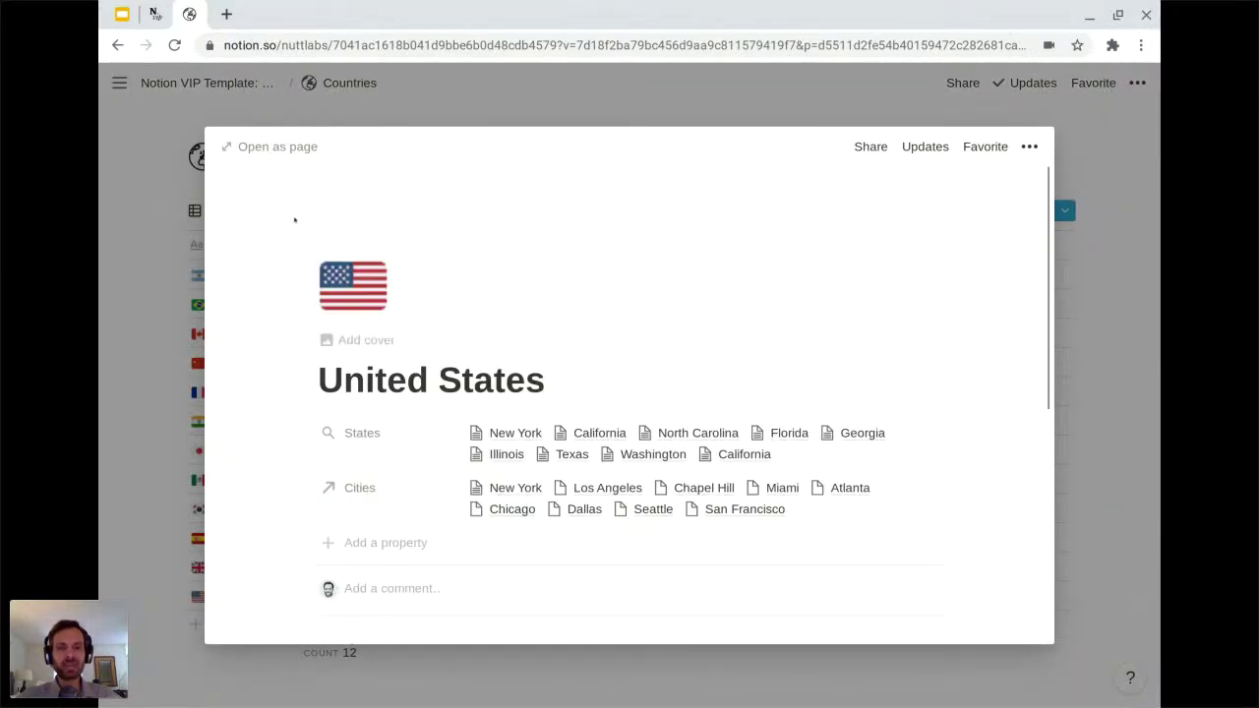
{"action": "left_click", "coordinate": [293, 145]}
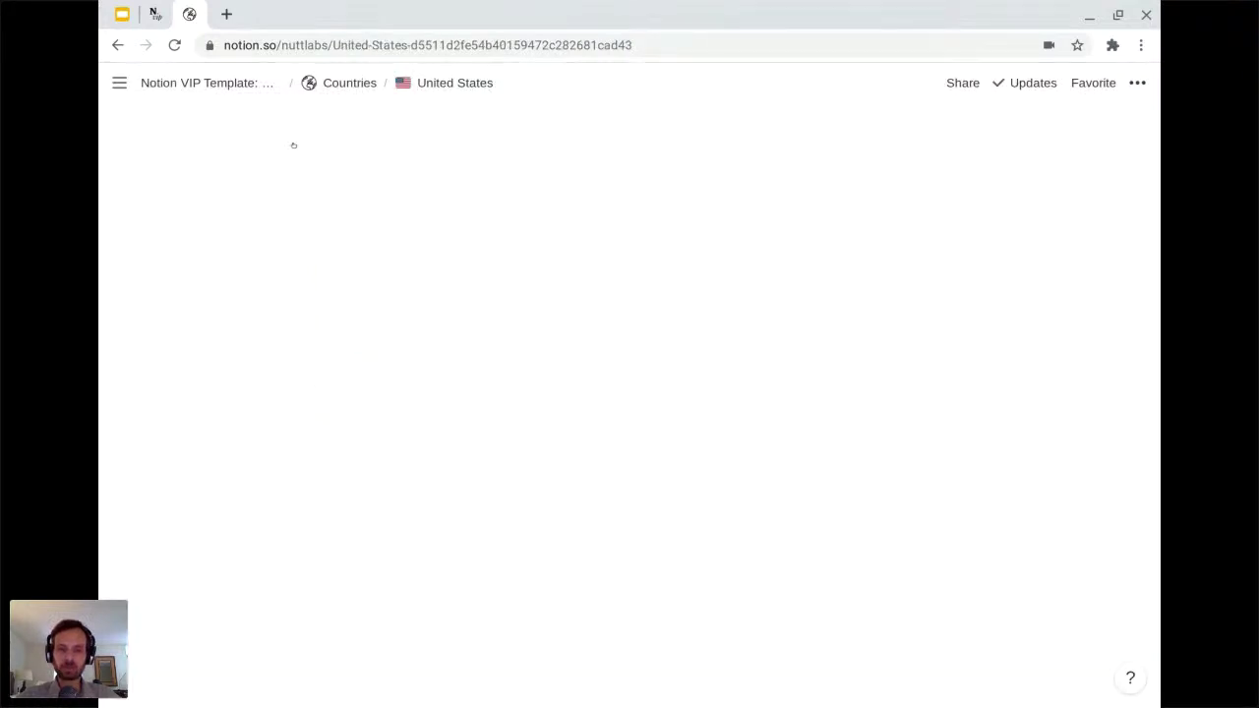
{"action": "scroll", "coordinate": [305, 389], "scroll_direction": "down", "scroll_amount": 3}
{"action": "scroll", "coordinate": [305, 389], "scroll_direction": "down", "scroll_amount": 1}
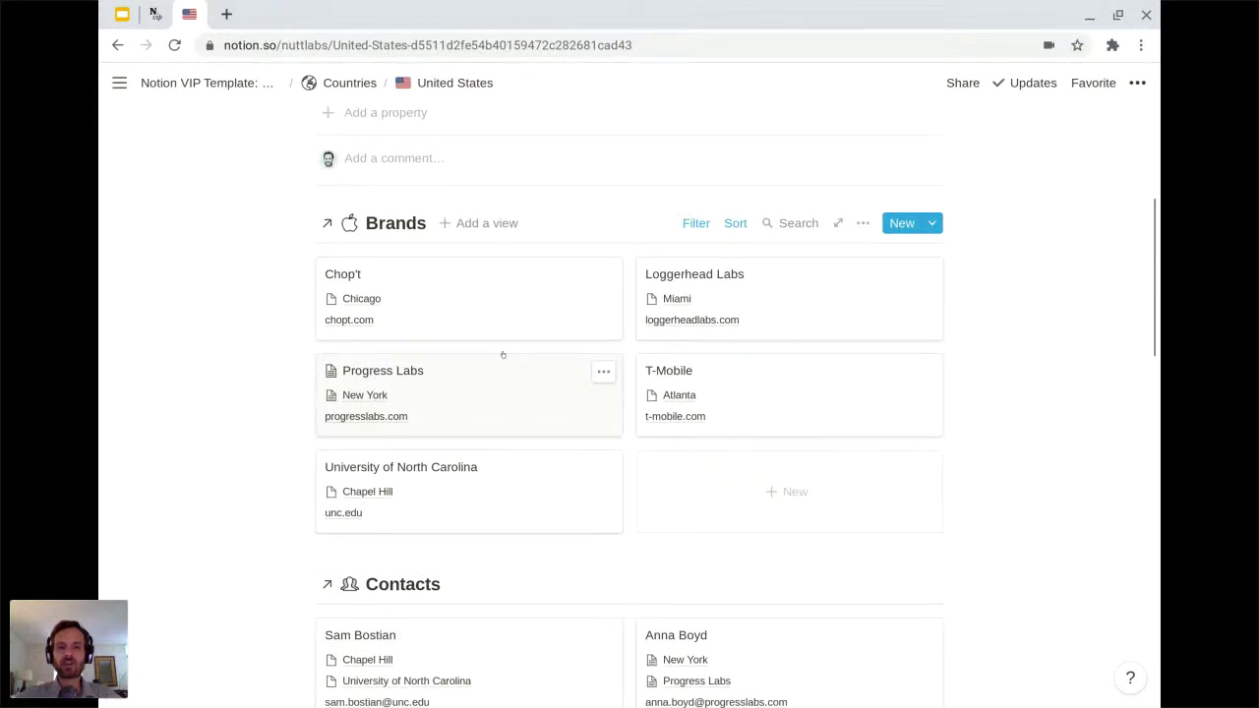
{"action": "scroll", "coordinate": [214, 442], "scroll_direction": "down", "scroll_amount": 4}
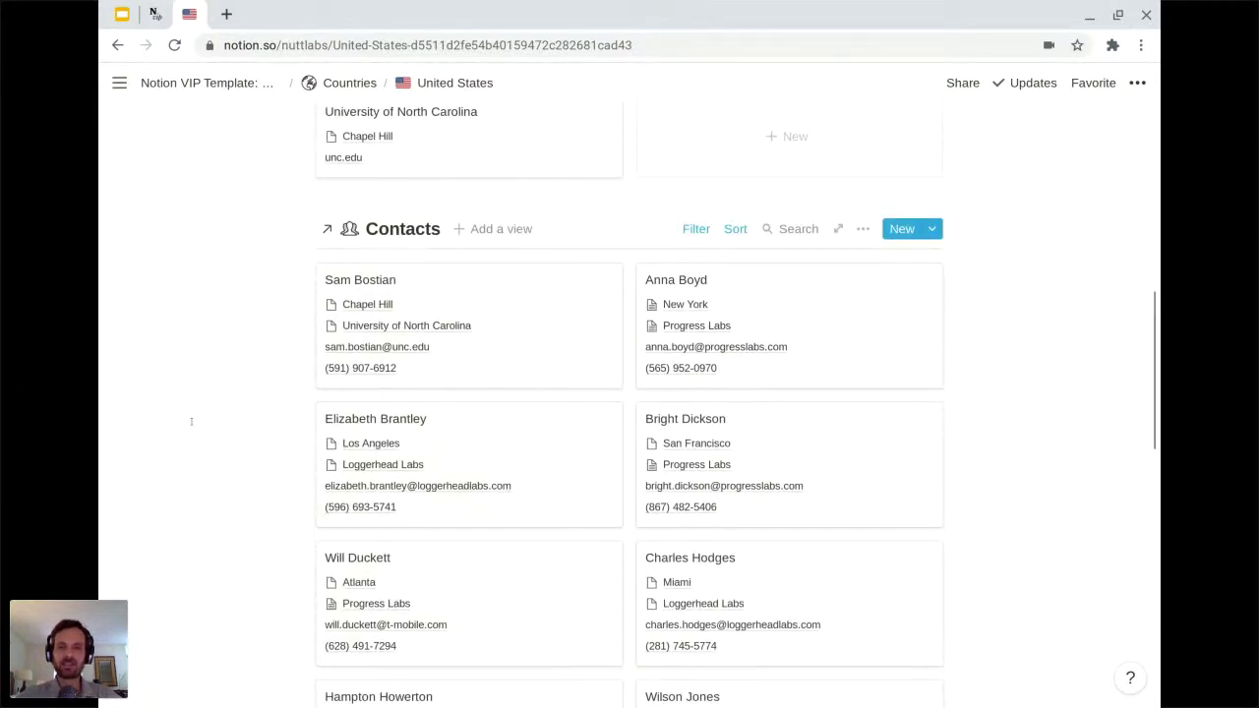
{"action": "scroll", "coordinate": [191, 421], "scroll_direction": "up", "scroll_amount": 3}
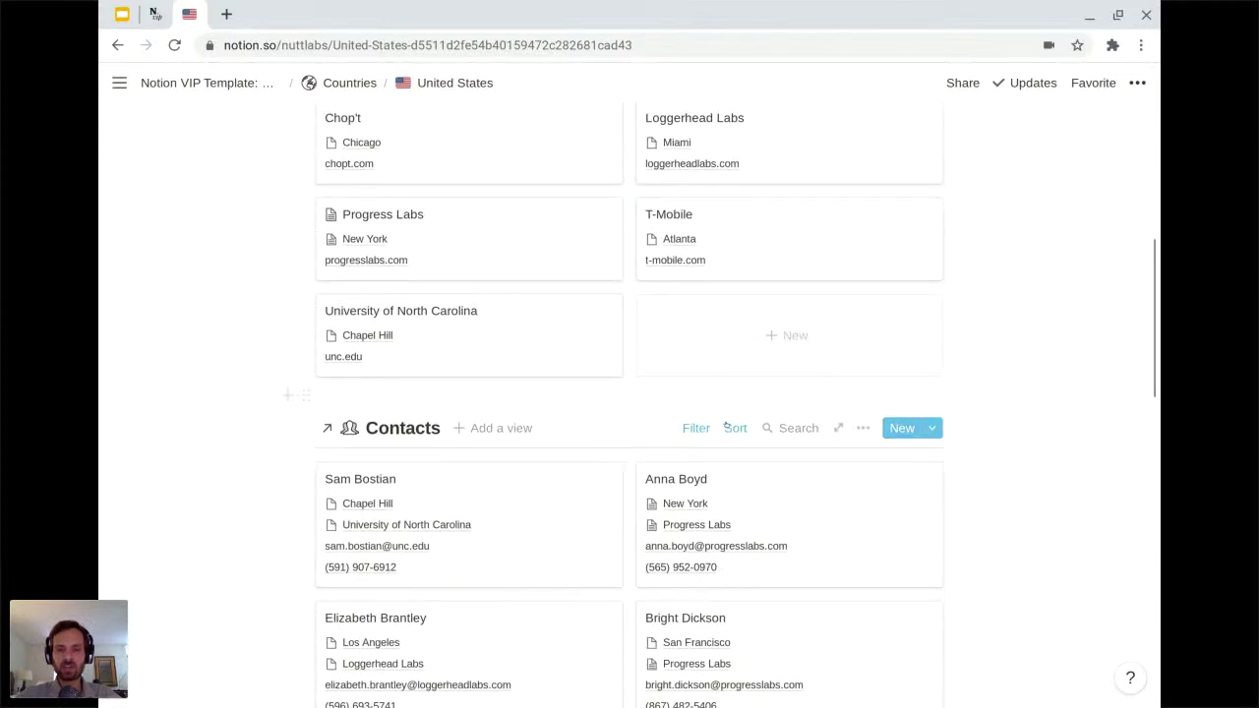
Inspect the filter on the United States page's Contacts gallery and return to the page's relation properties
{"action": "left_click", "coordinate": [695, 428]}
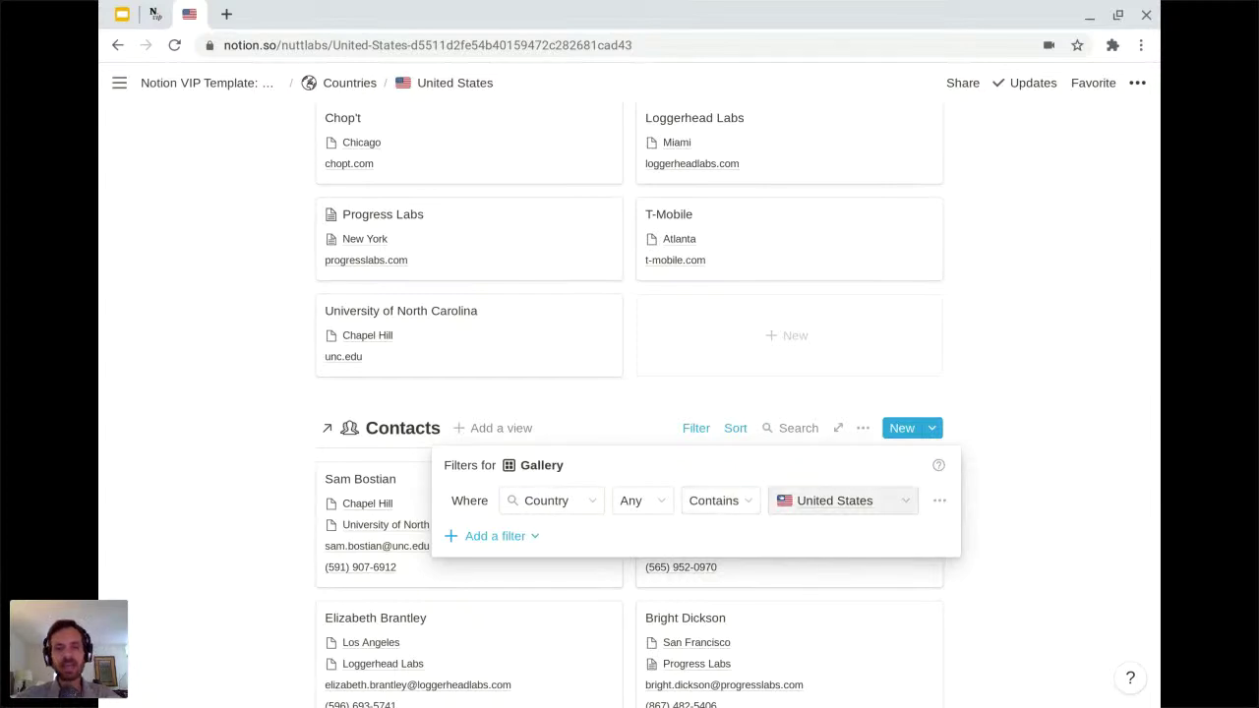
{"action": "left_click", "coordinate": [236, 399]}
{"action": "scroll", "coordinate": [234, 400], "scroll_direction": "up", "scroll_amount": 3}
{"action": "scroll", "coordinate": [234, 399], "scroll_direction": "up", "scroll_amount": 3}
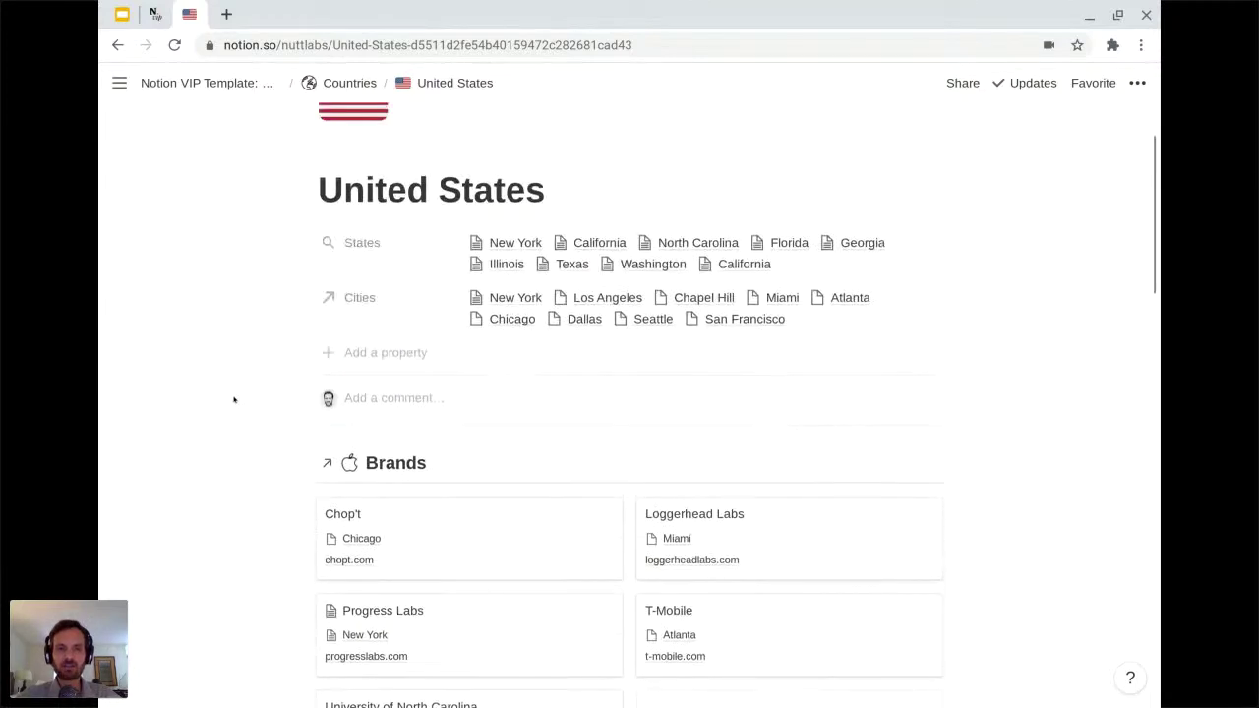
Go back to the Countries table and check which page templates it offers
{"action": "left_click", "coordinate": [339, 83]}
{"action": "left_click", "coordinate": [1064, 210]}
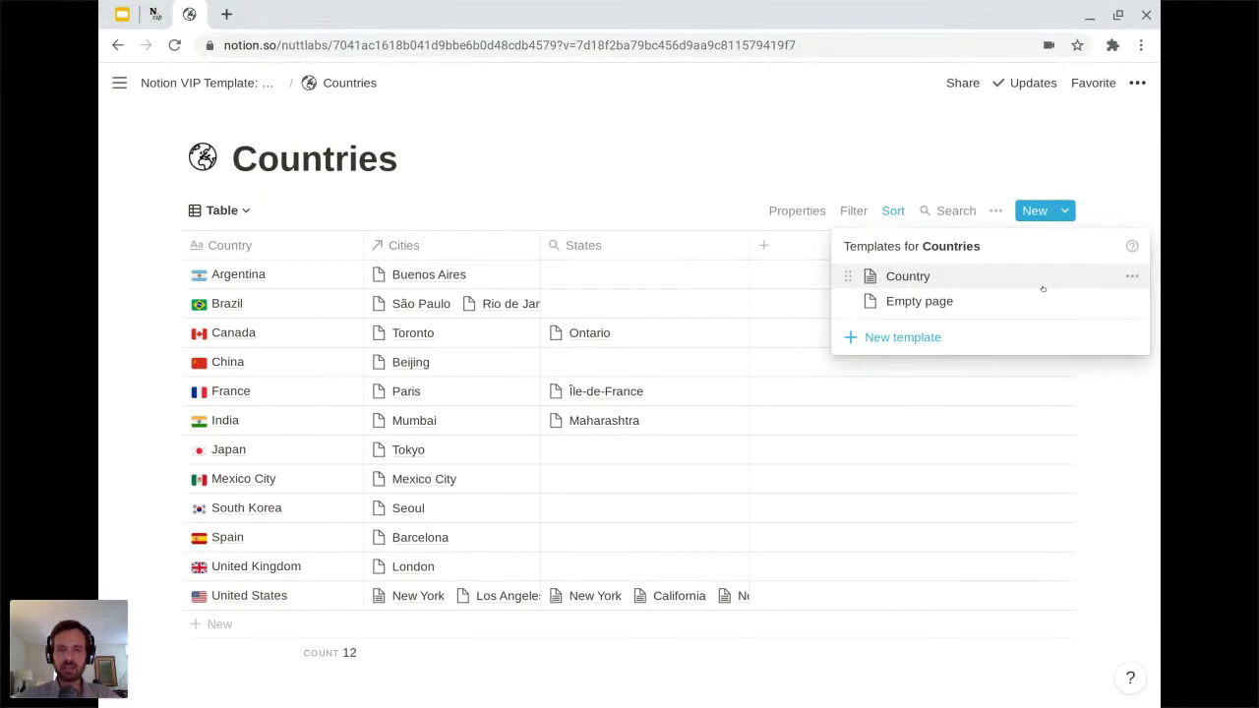
{"action": "left_click", "coordinate": [777, 174]}
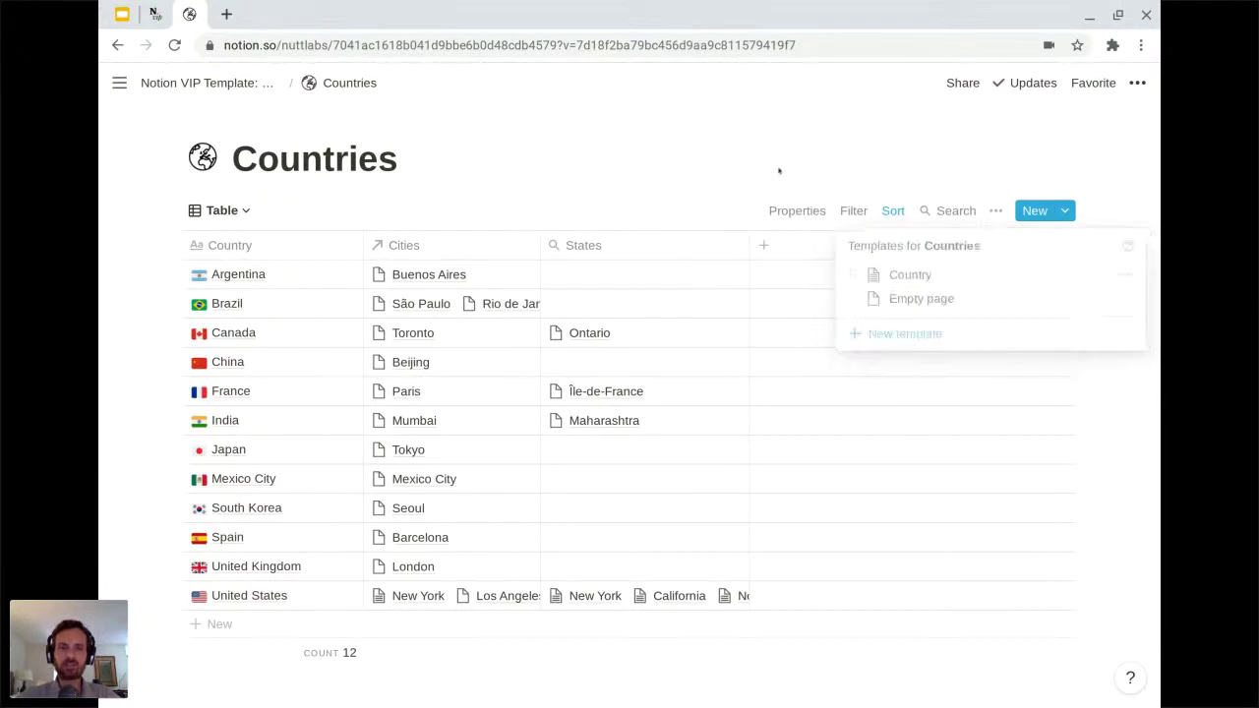
Open the States & Provinces database and inspect its list of views and the U.S. States view's filter
{"action": "left_click", "coordinate": [229, 84]}
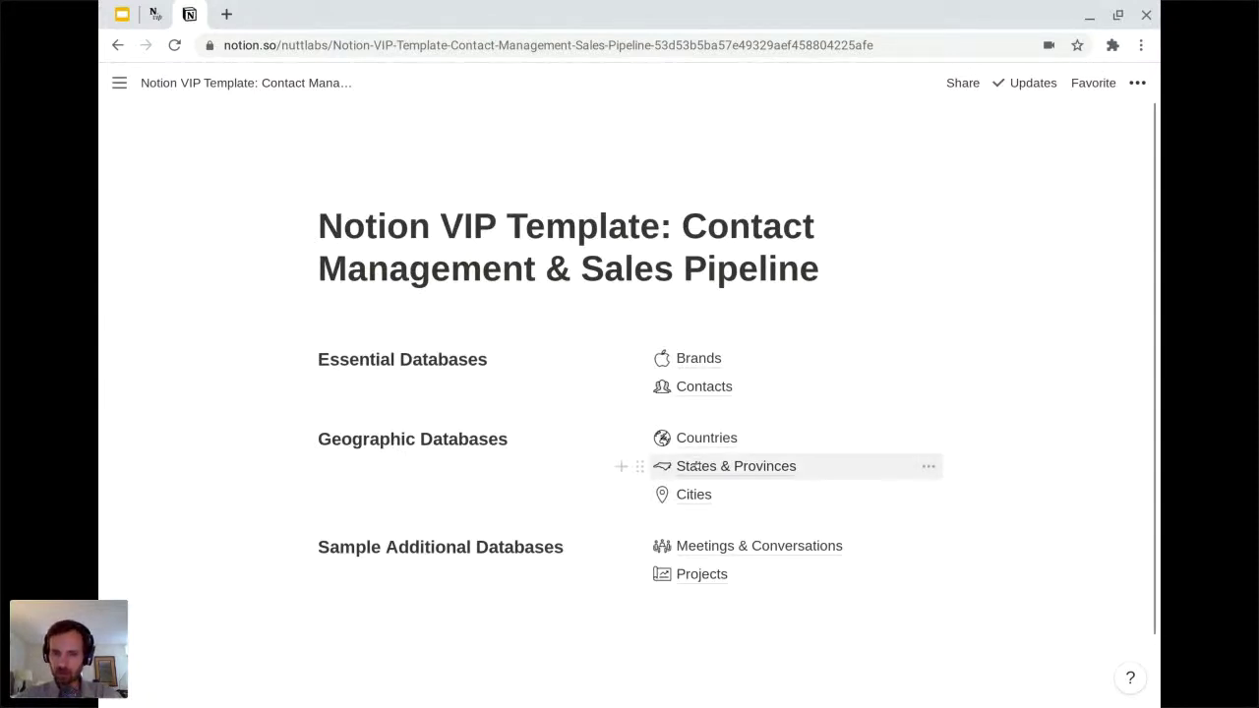
{"action": "left_click", "coordinate": [696, 467]}
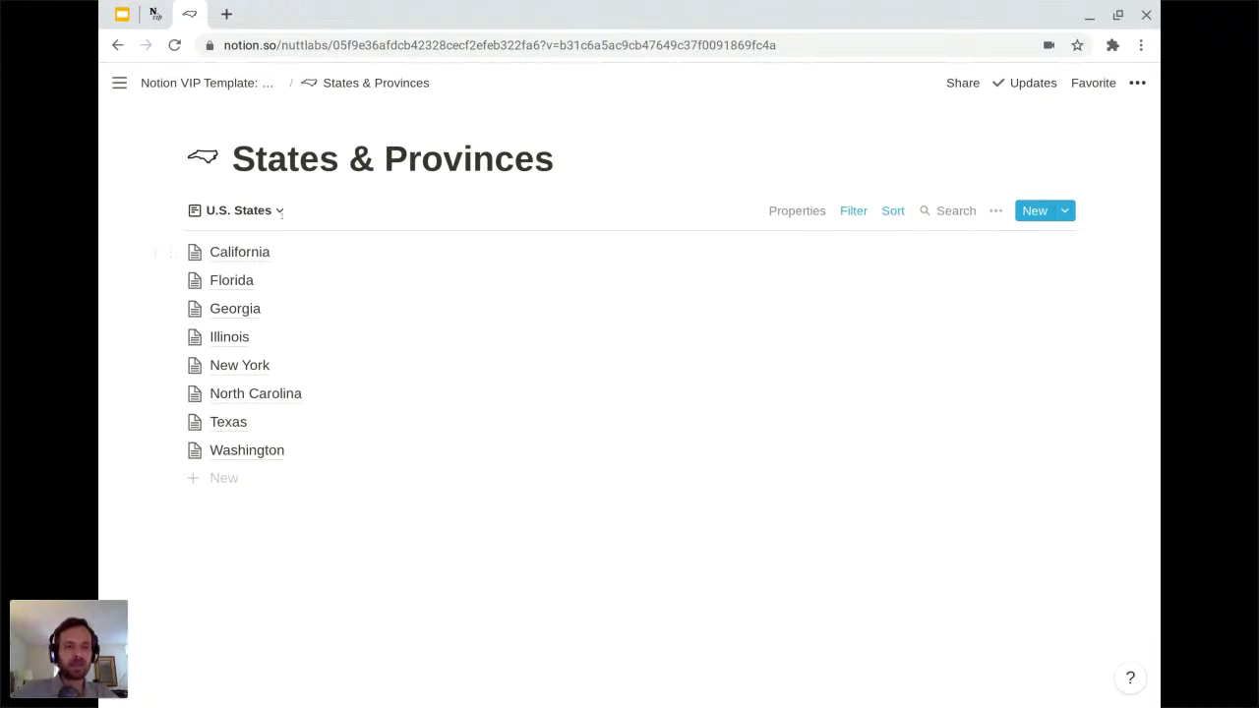
{"action": "left_click", "coordinate": [279, 211]}
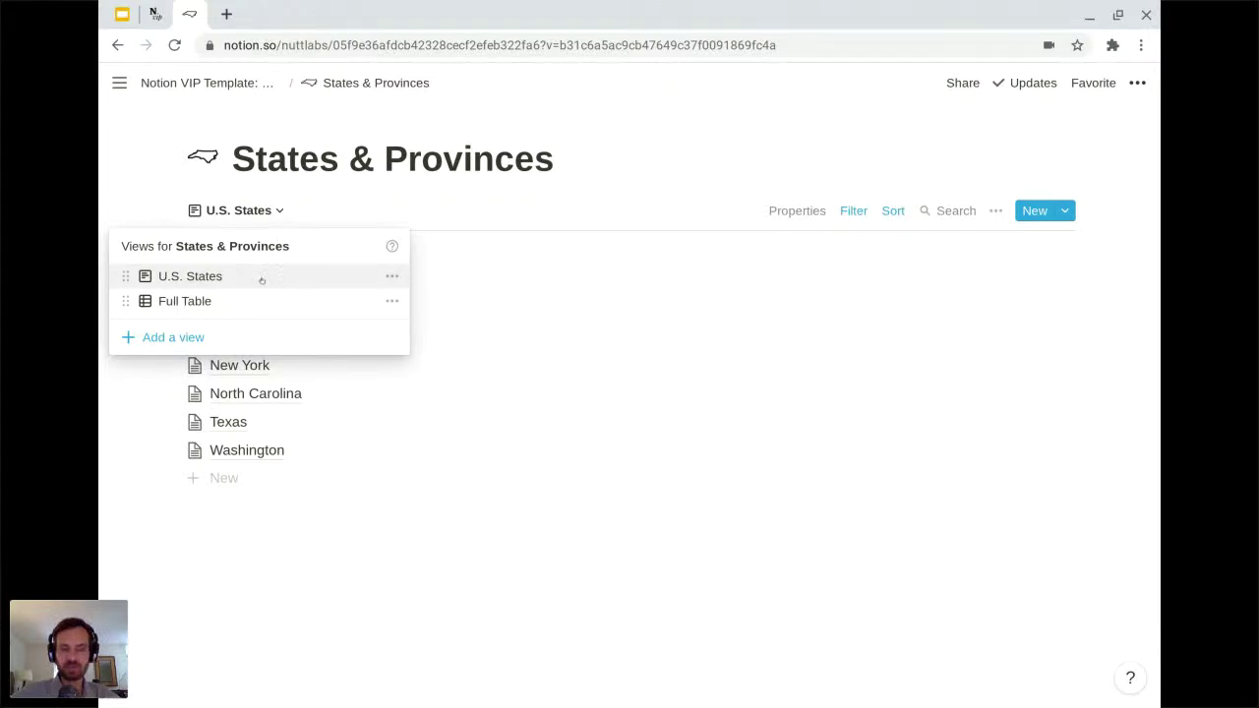
{"action": "left_click", "coordinate": [129, 200]}
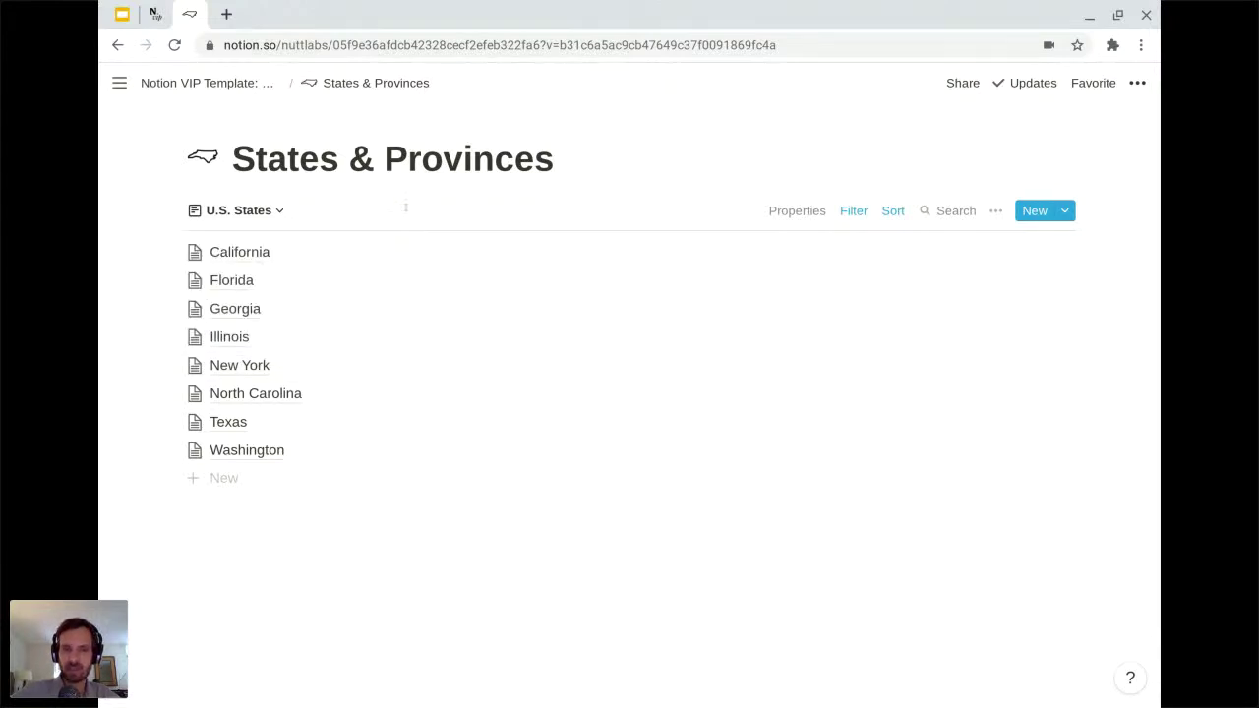
{"action": "left_click", "coordinate": [852, 213]}
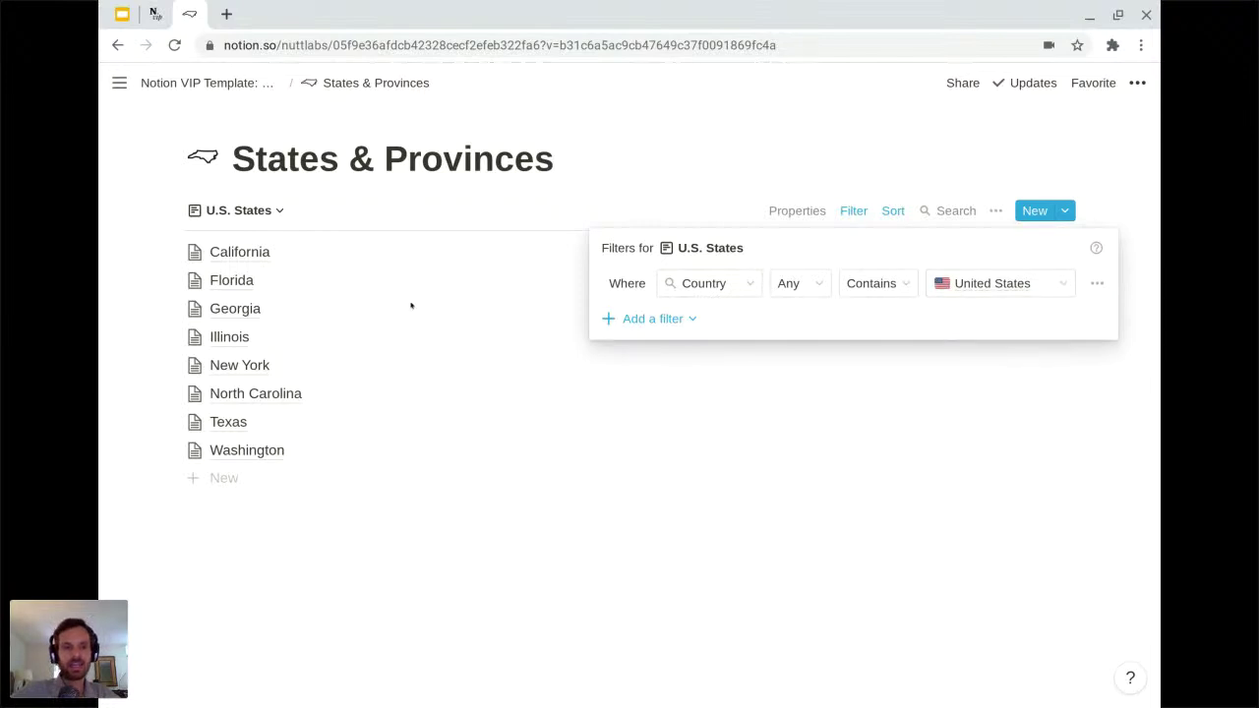
{"action": "left_click", "coordinate": [163, 268]}
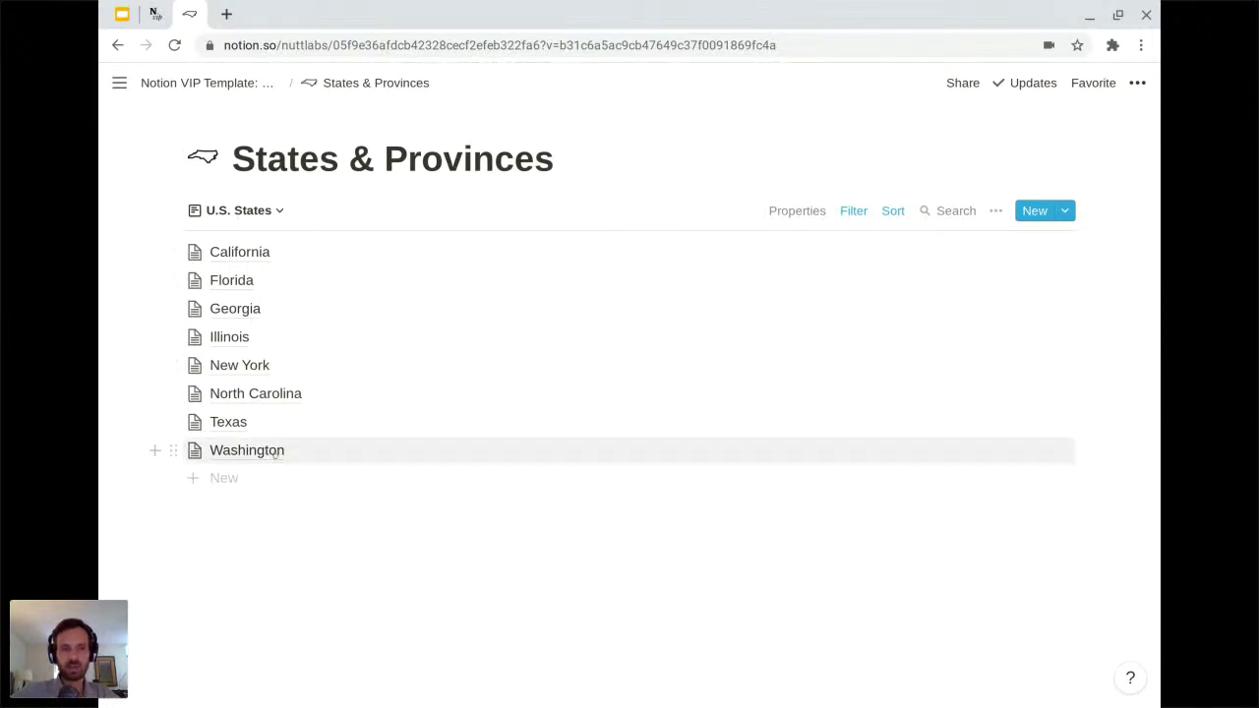
Switch States & Provinces to the Full Table view and inspect the Country rollup's configuration in the California row
{"action": "left_click", "coordinate": [259, 215]}
{"action": "left_click", "coordinate": [248, 301]}
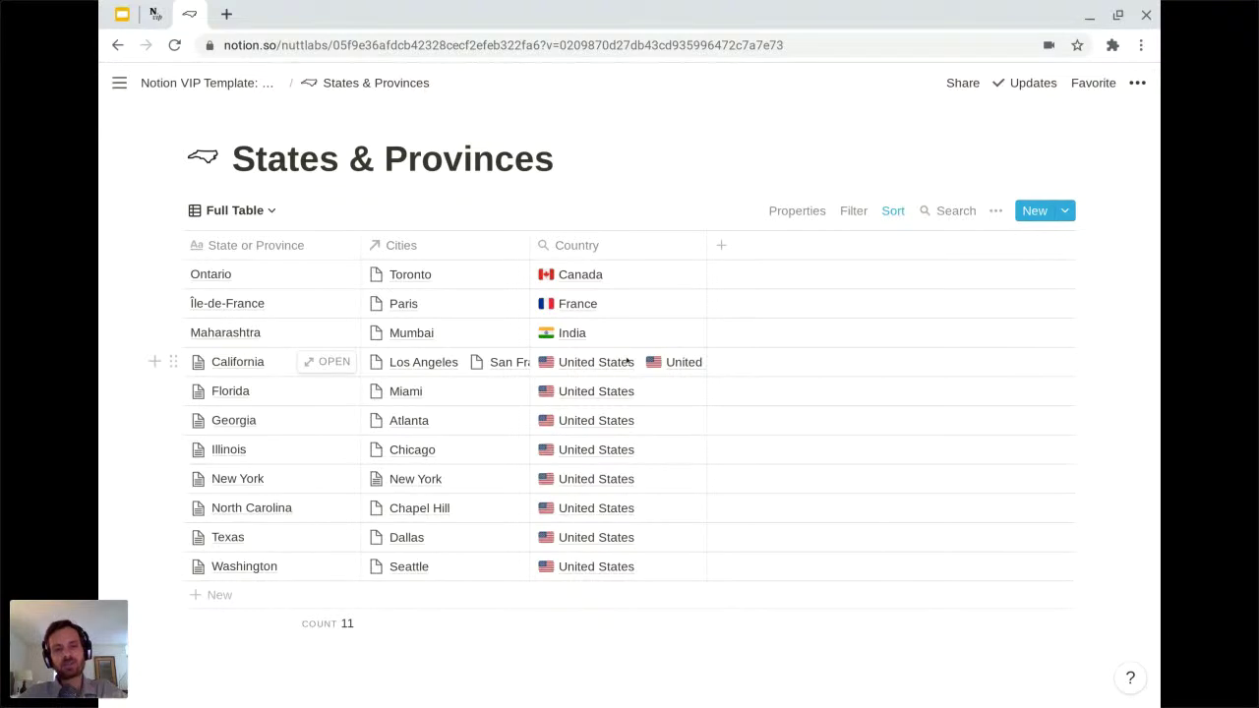
{"action": "left_click", "coordinate": [626, 361]}
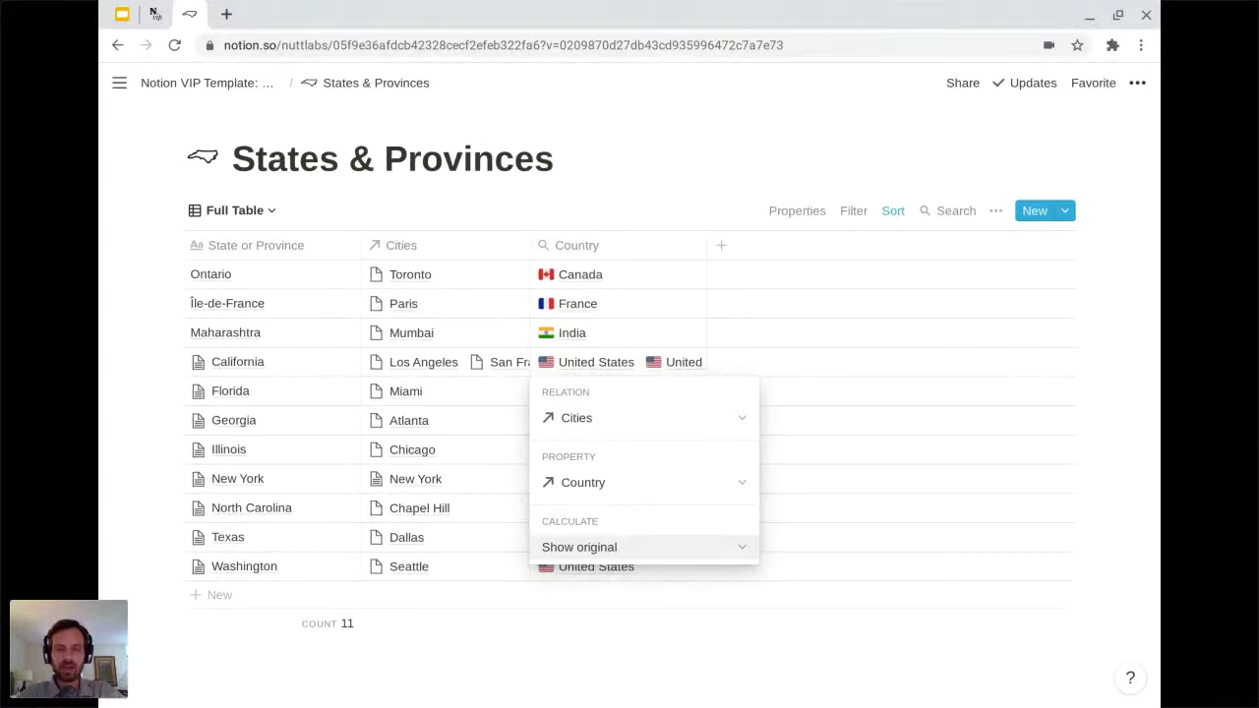
{"action": "key", "text": "Escape"}
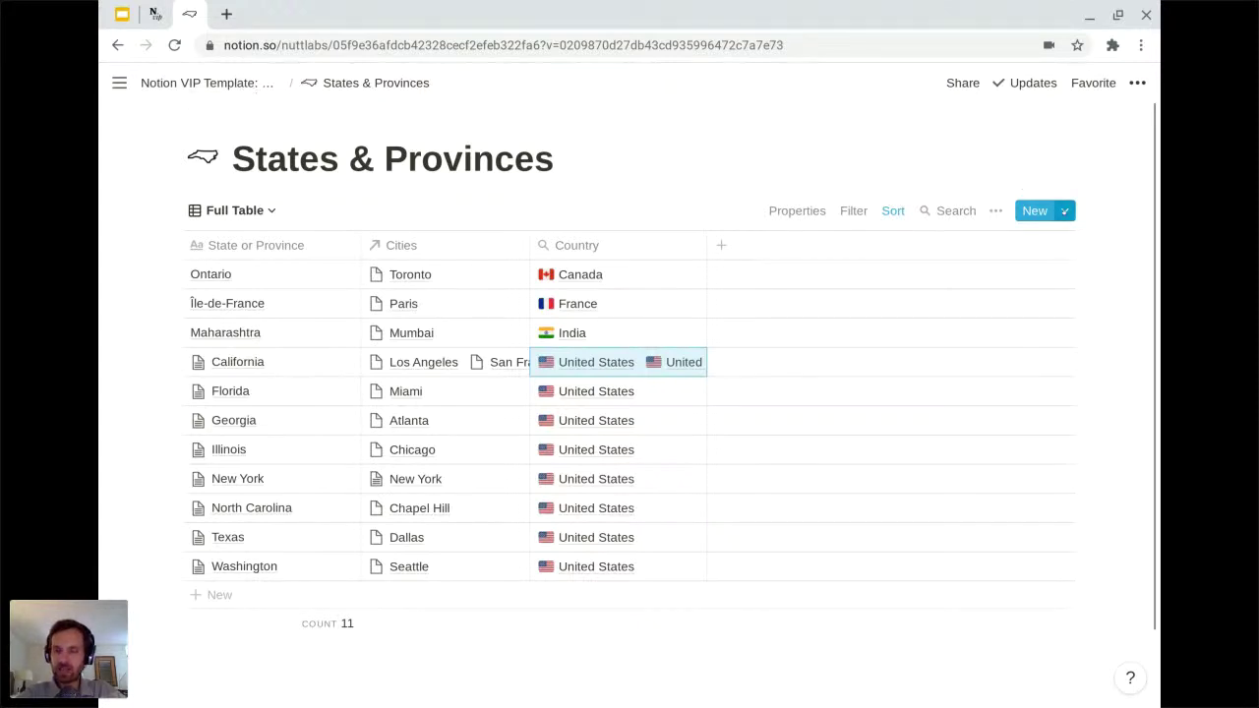
Check the page templates available for States & Provinces and return to the template's main page
{"action": "left_click", "coordinate": [1064, 210]}
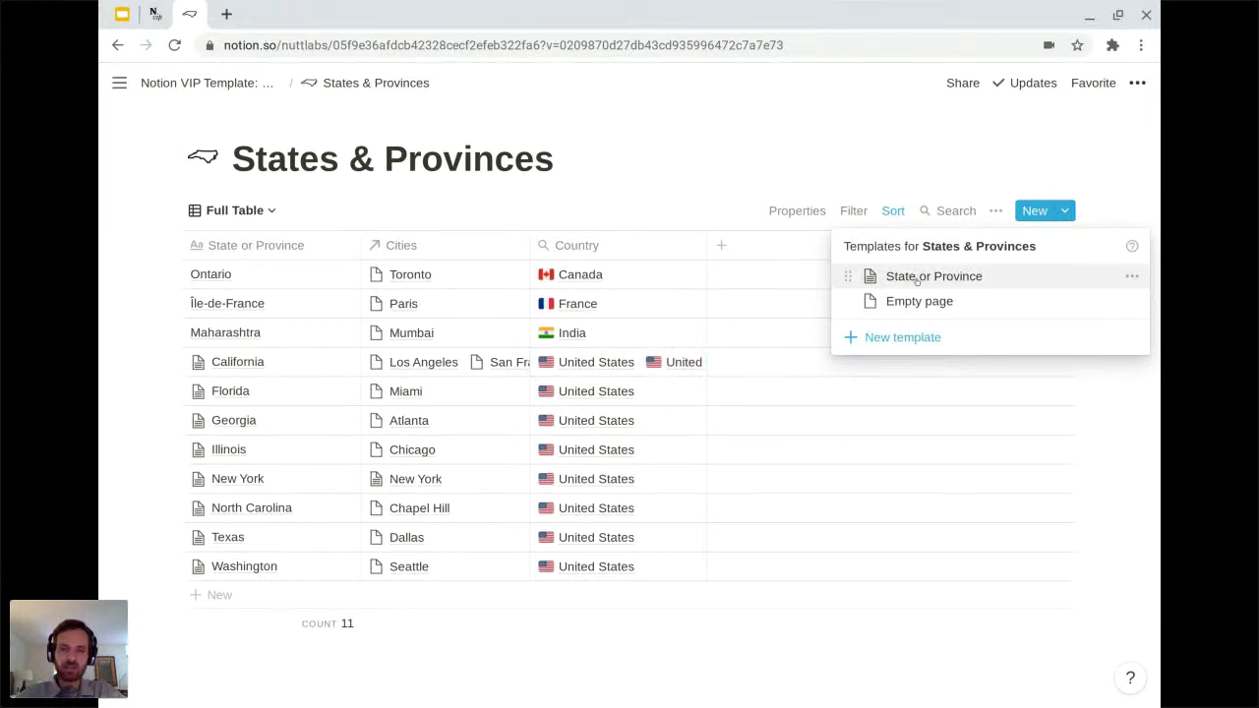
{"action": "left_click", "coordinate": [578, 187]}
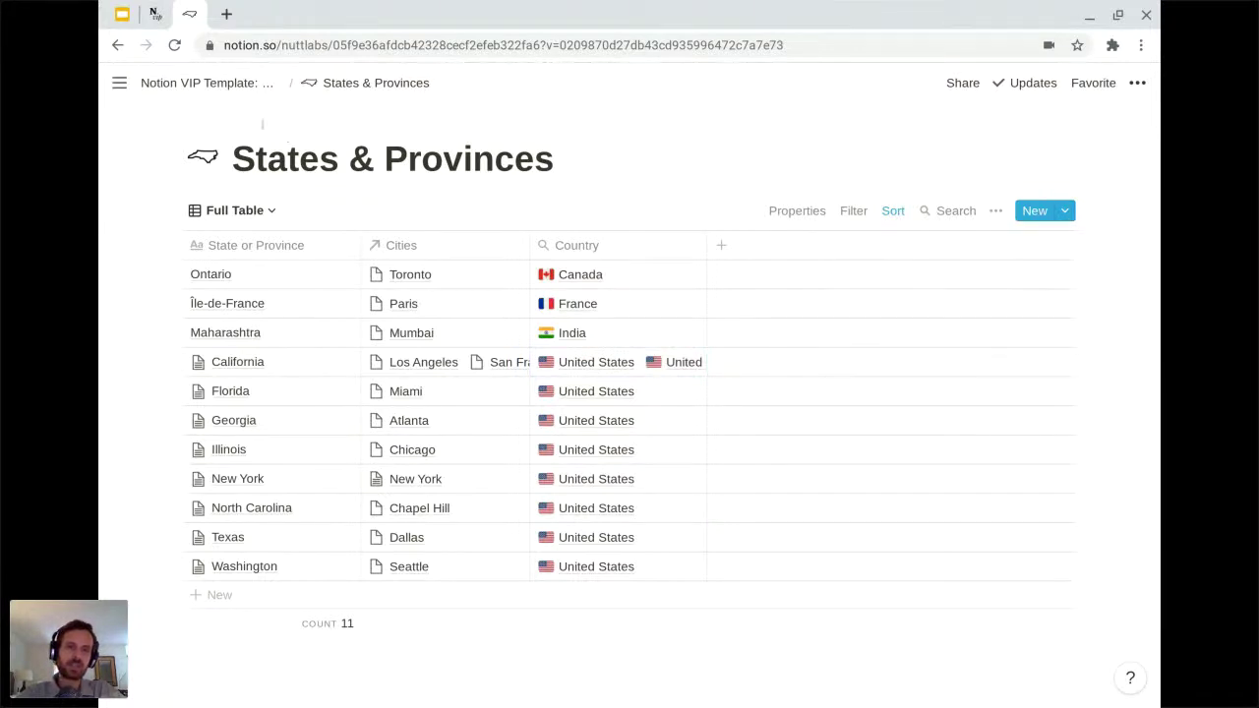
{"action": "left_click", "coordinate": [252, 85]}
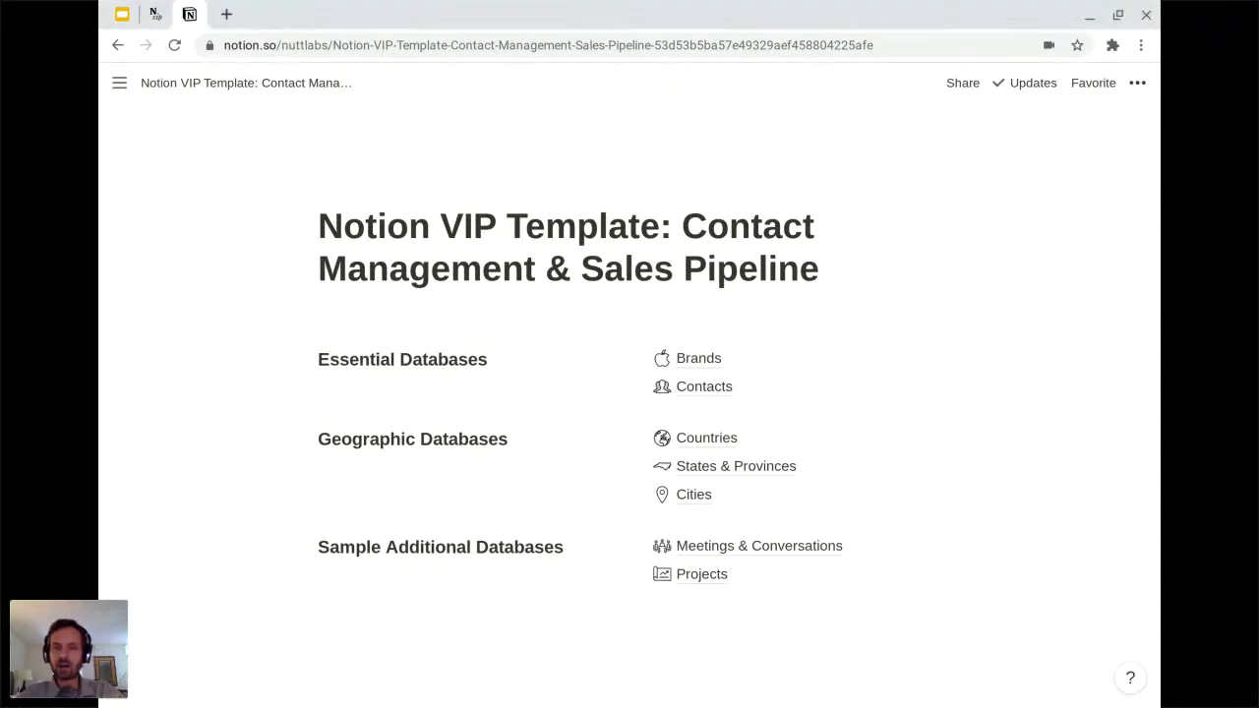
View the Clients gallery in the Brands database and preview the United States entry in the Countries database
{"action": "left_click", "coordinate": [693, 359]}
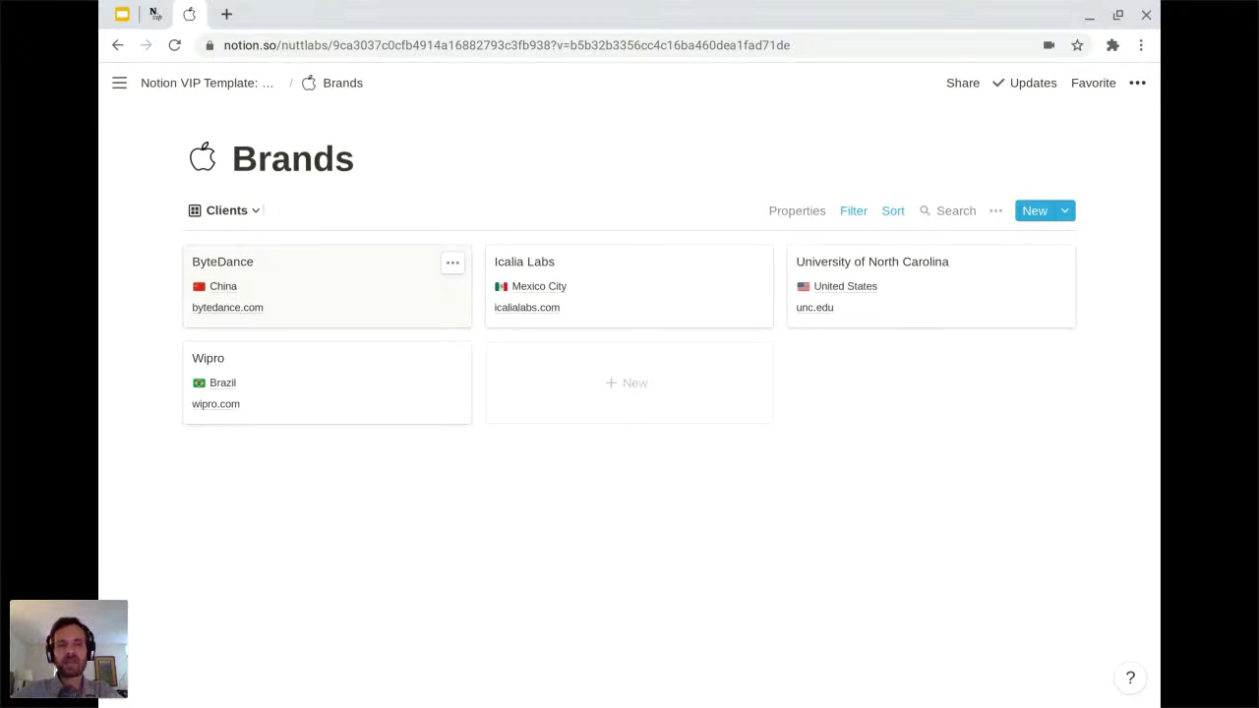
{"action": "left_click", "coordinate": [242, 82]}
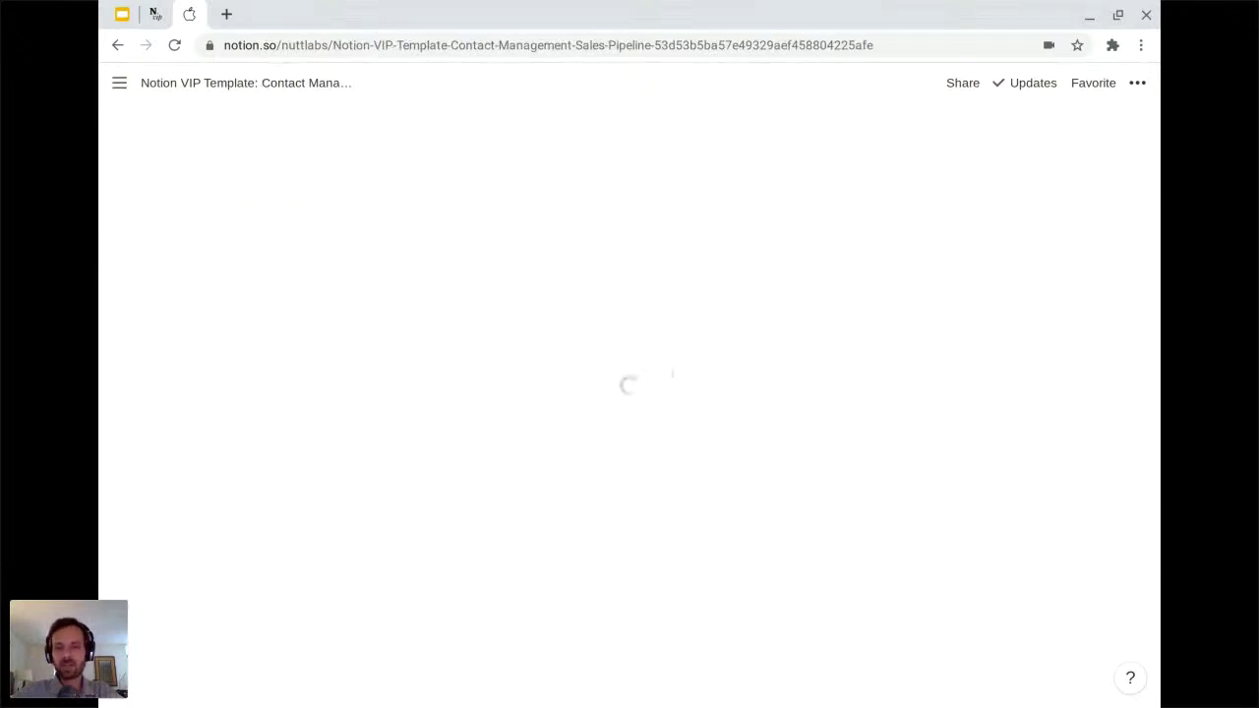
{"action": "left_click", "coordinate": [705, 443]}
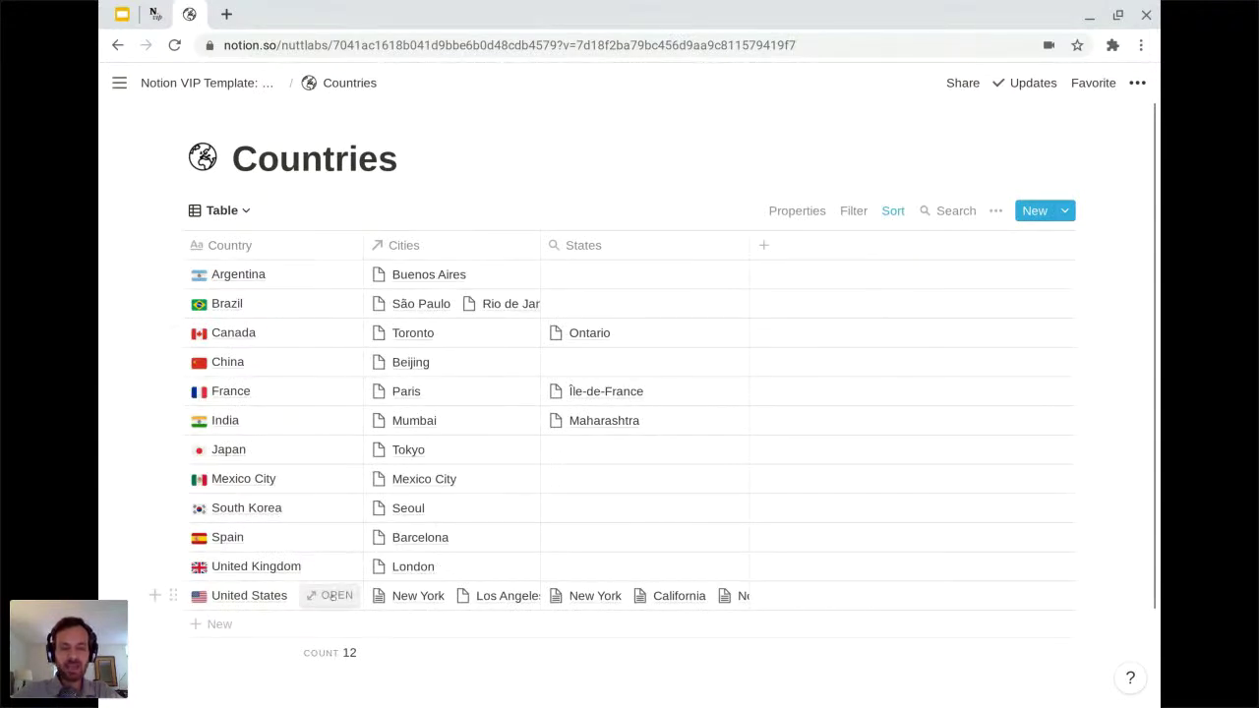
{"action": "left_click", "coordinate": [332, 595]}
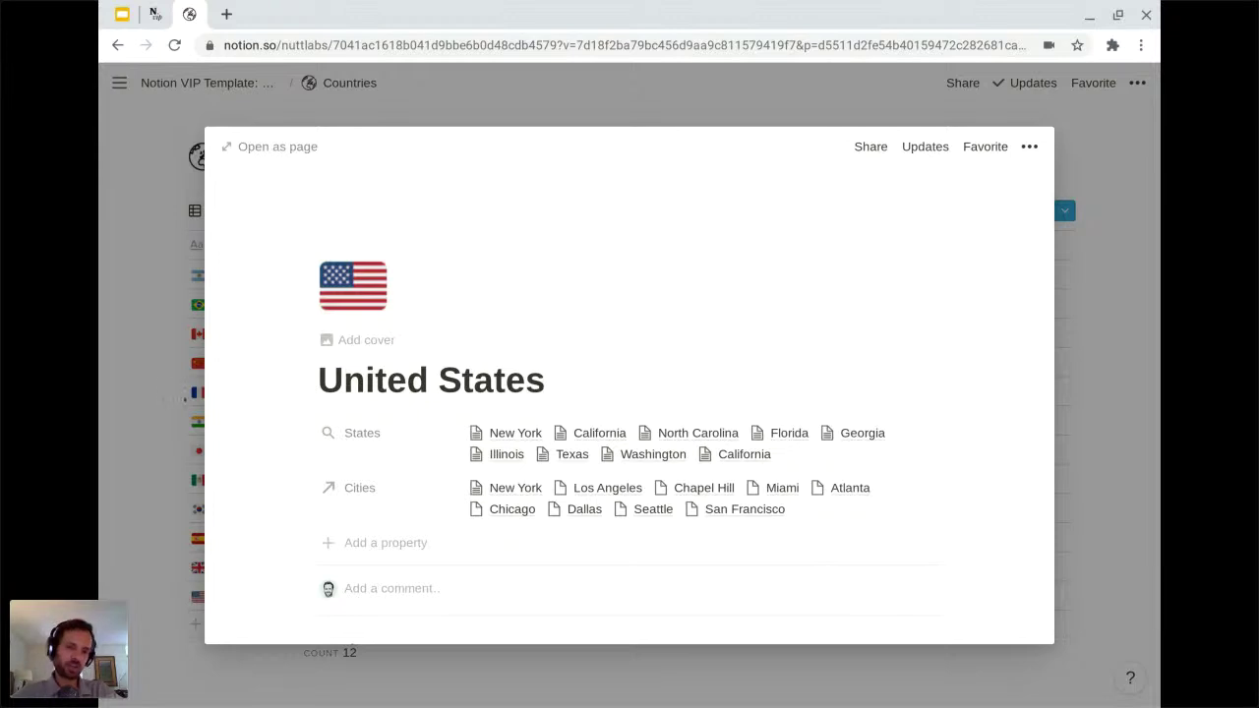
{"action": "left_click", "coordinate": [171, 397]}
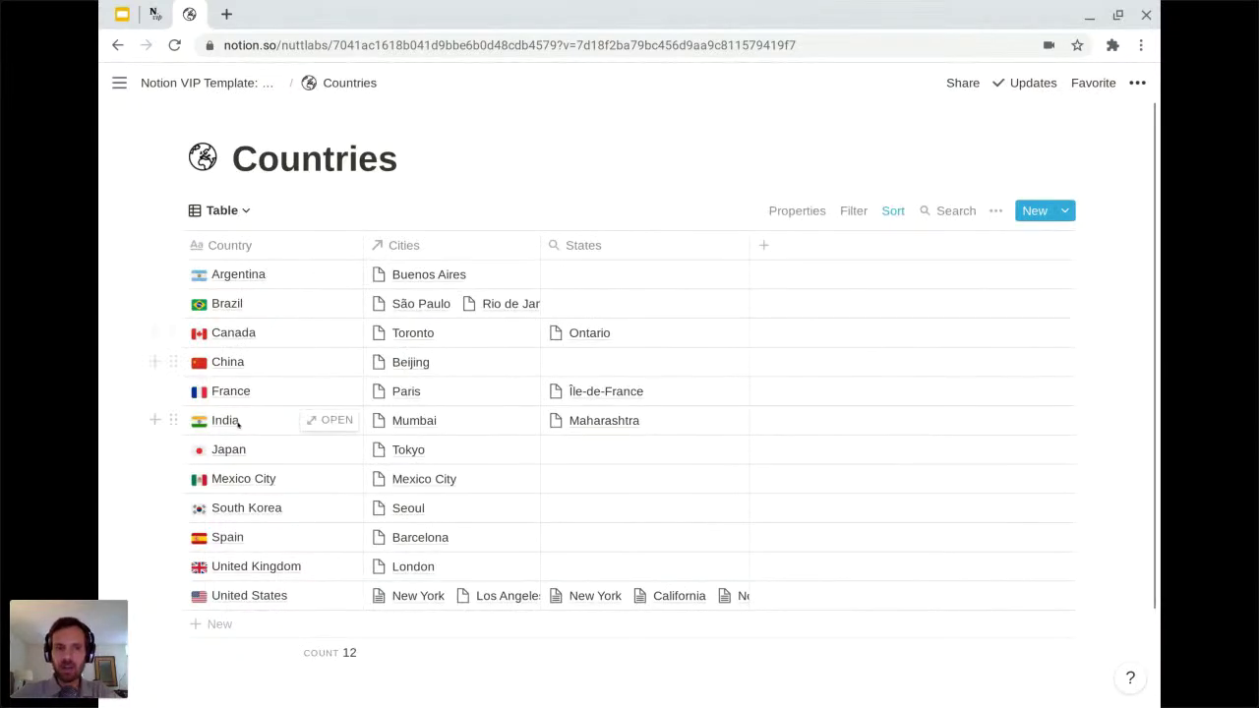
Return to the template's main page and open the Brands database in its Full Table view
{"action": "left_click", "coordinate": [207, 82]}
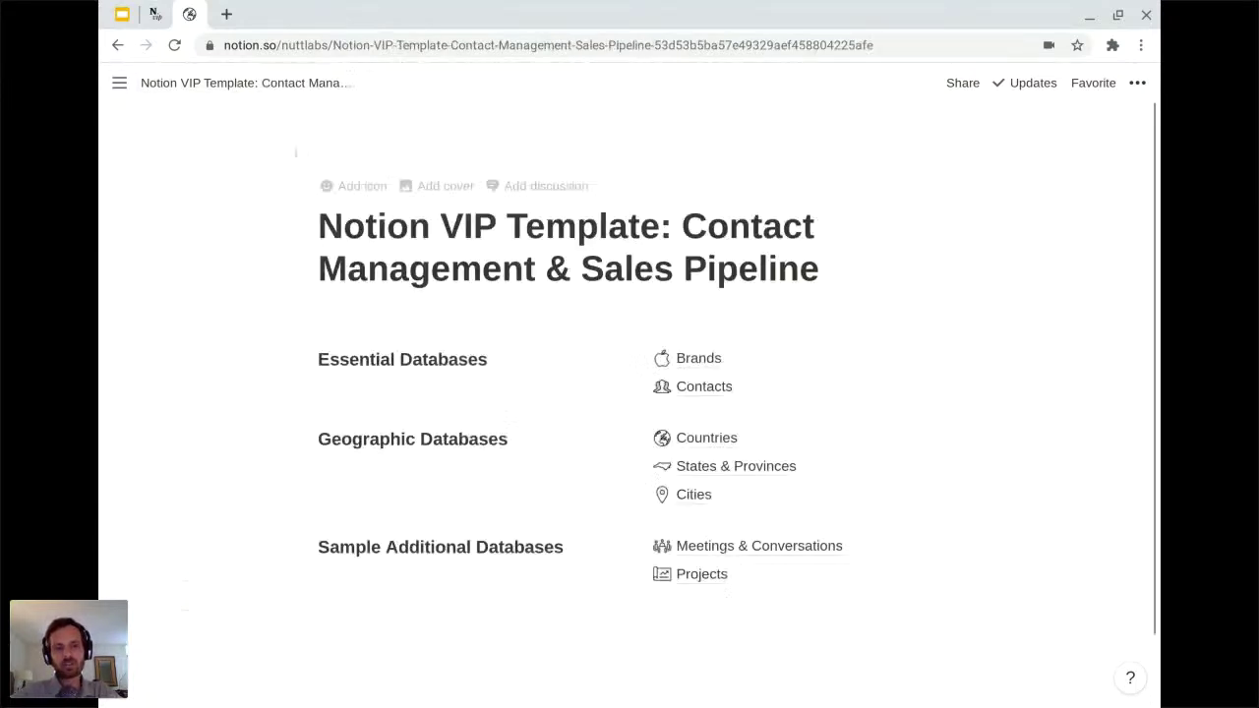
{"action": "left_click", "coordinate": [686, 362]}
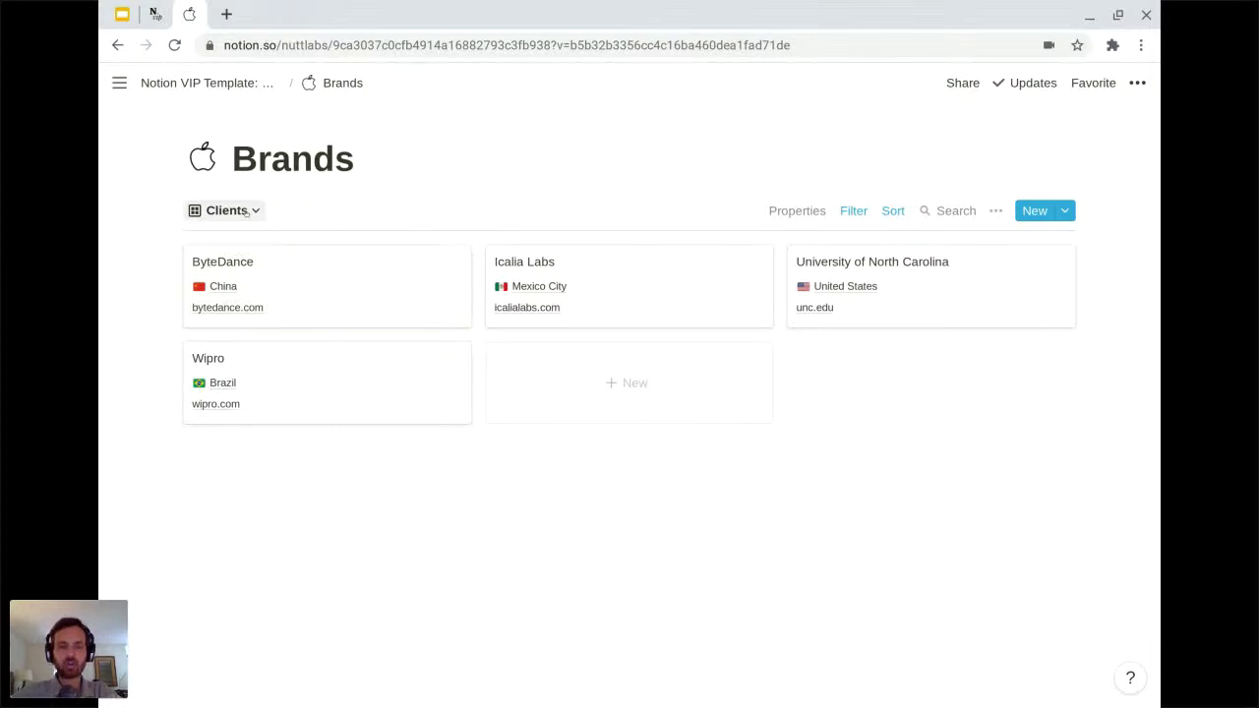
{"action": "left_click", "coordinate": [228, 211]}
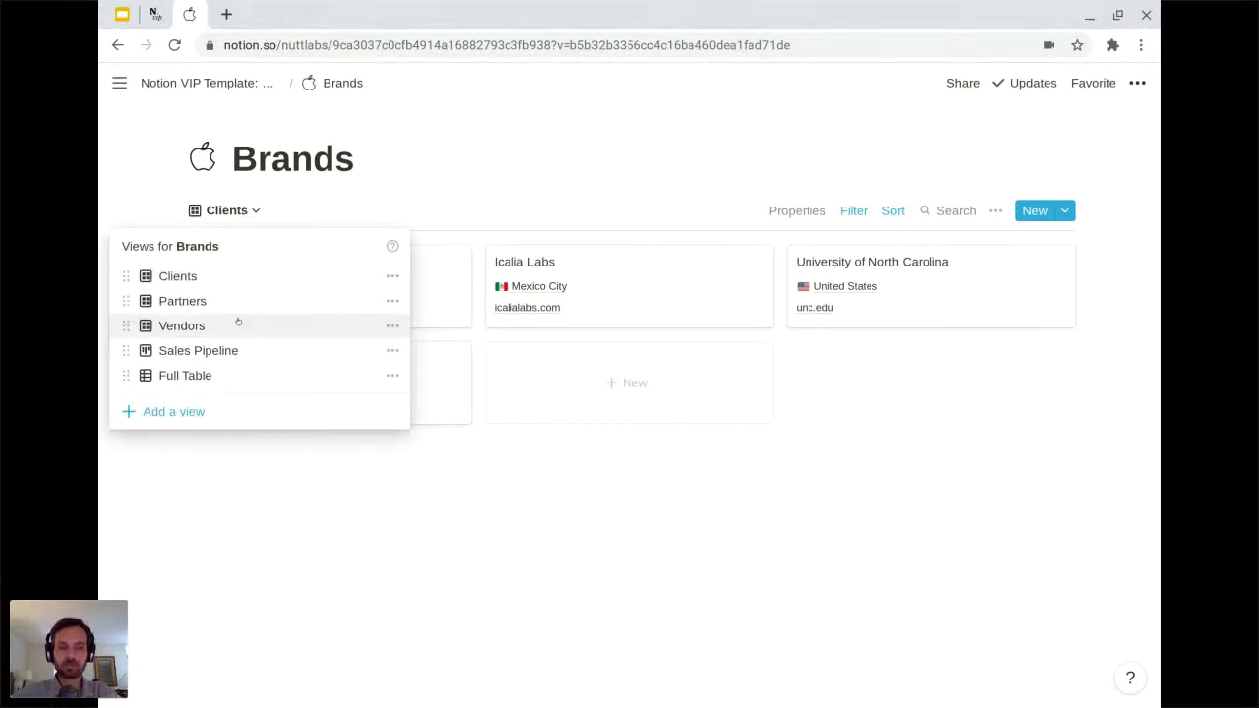
{"action": "left_click", "coordinate": [238, 371]}
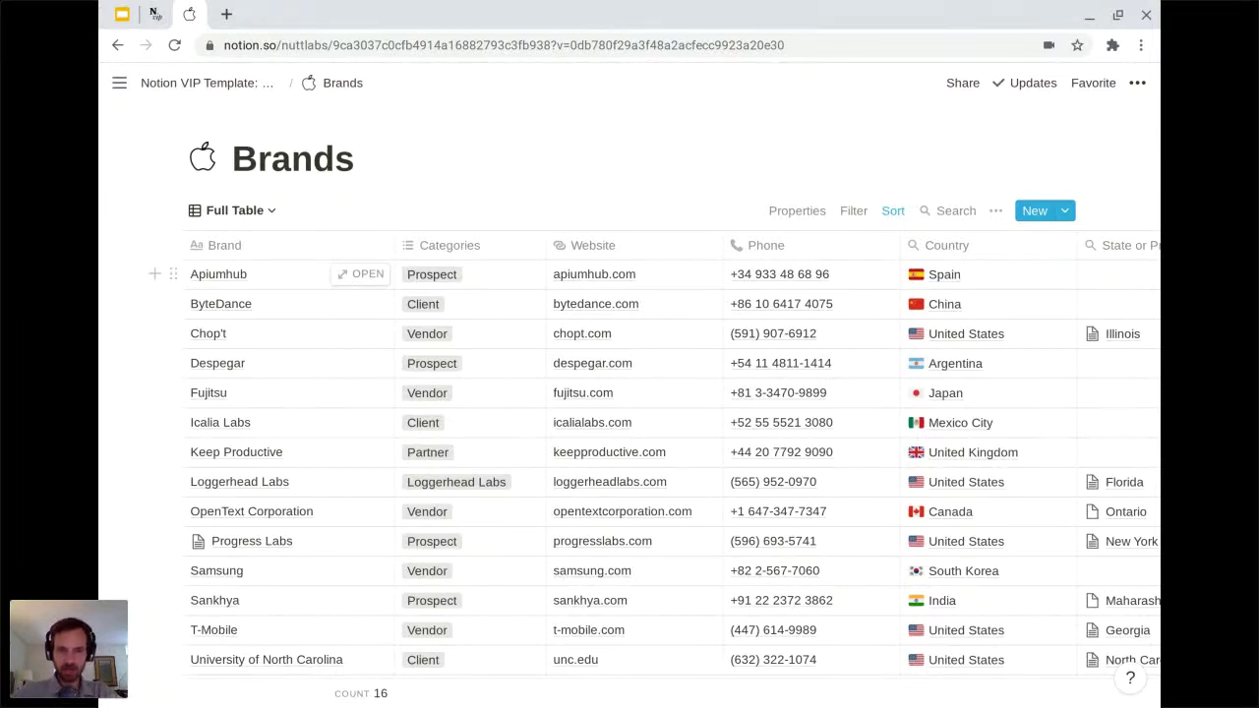
Inspect the Categories options in the Apiumhub row and examine the Brands table's remaining properties through Sales Stage
{"action": "left_click", "coordinate": [482, 274]}
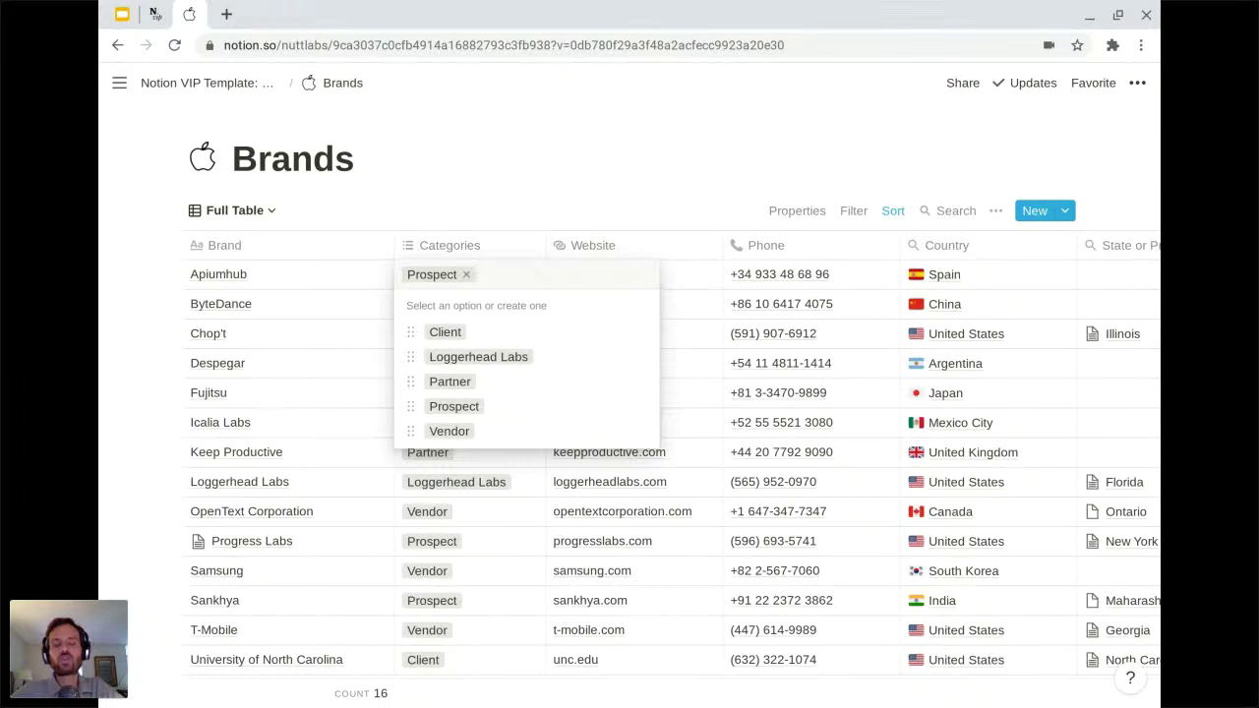
{"action": "key", "text": "Escape"}
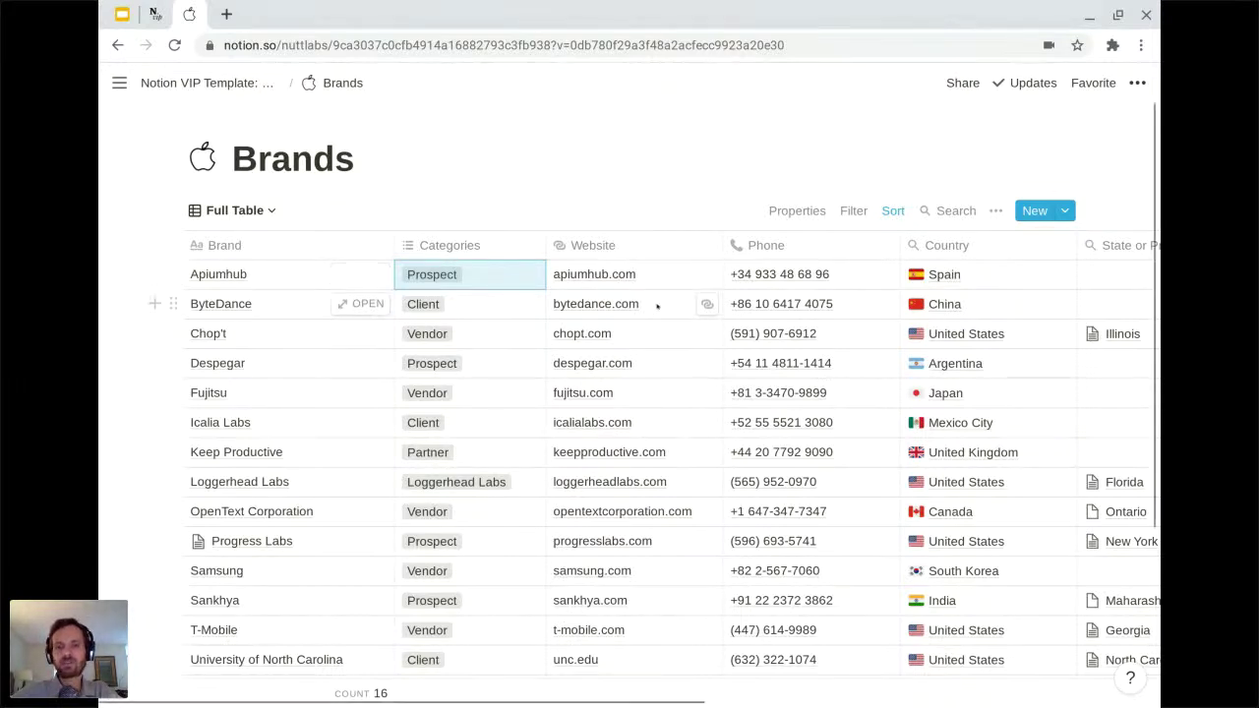
{"action": "scroll", "coordinate": [731, 304], "scroll_direction": "right", "scroll_amount": 2}
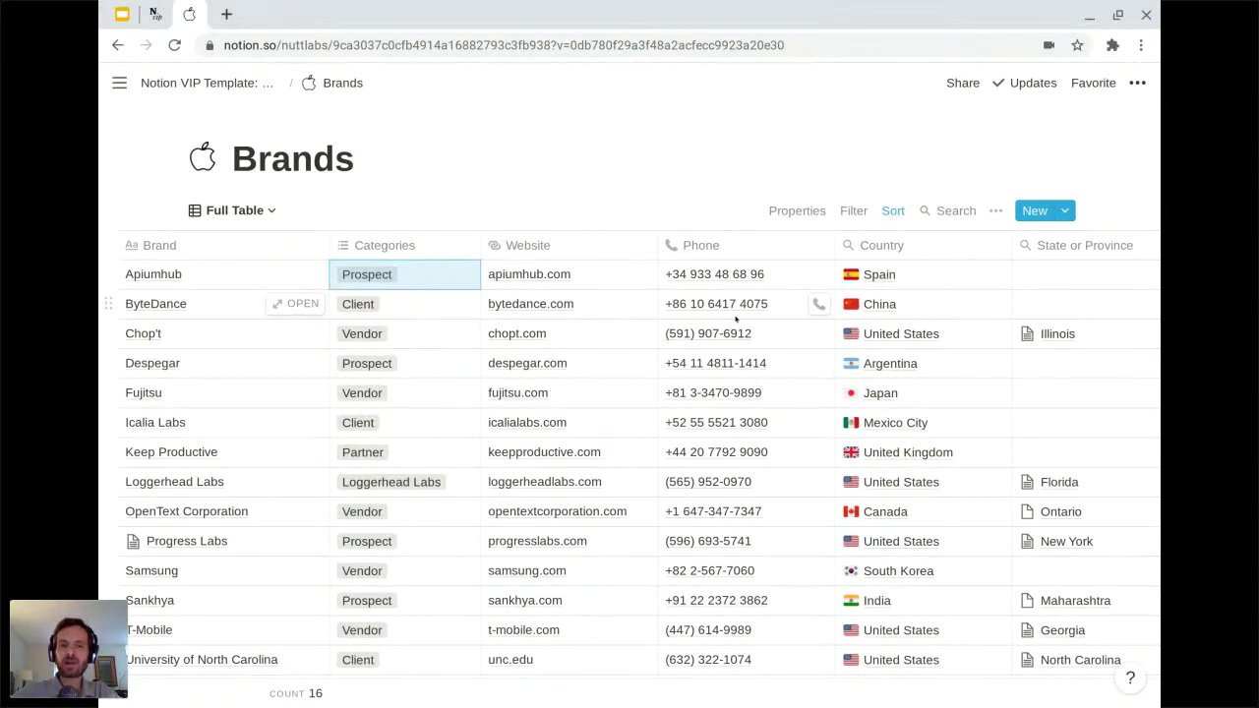
{"action": "scroll", "coordinate": [735, 317], "scroll_direction": "right", "scroll_amount": 5}
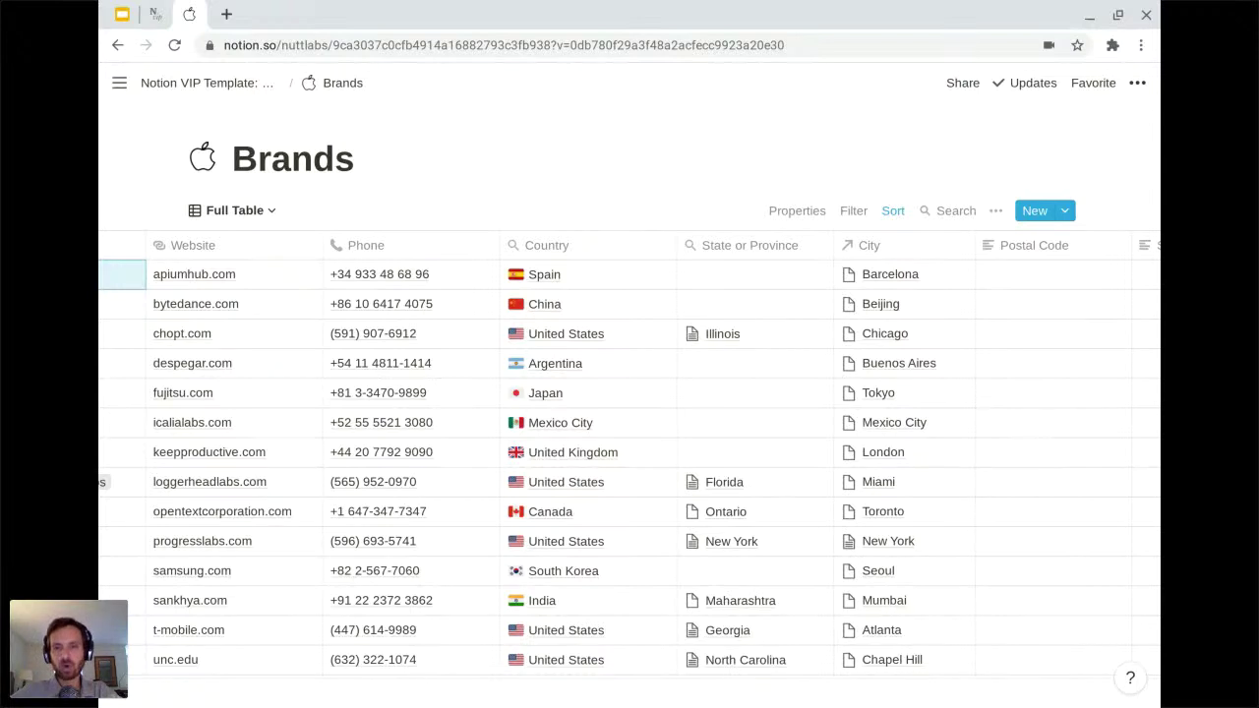
{"action": "scroll", "coordinate": [689, 336], "scroll_direction": "right", "scroll_amount": 5}
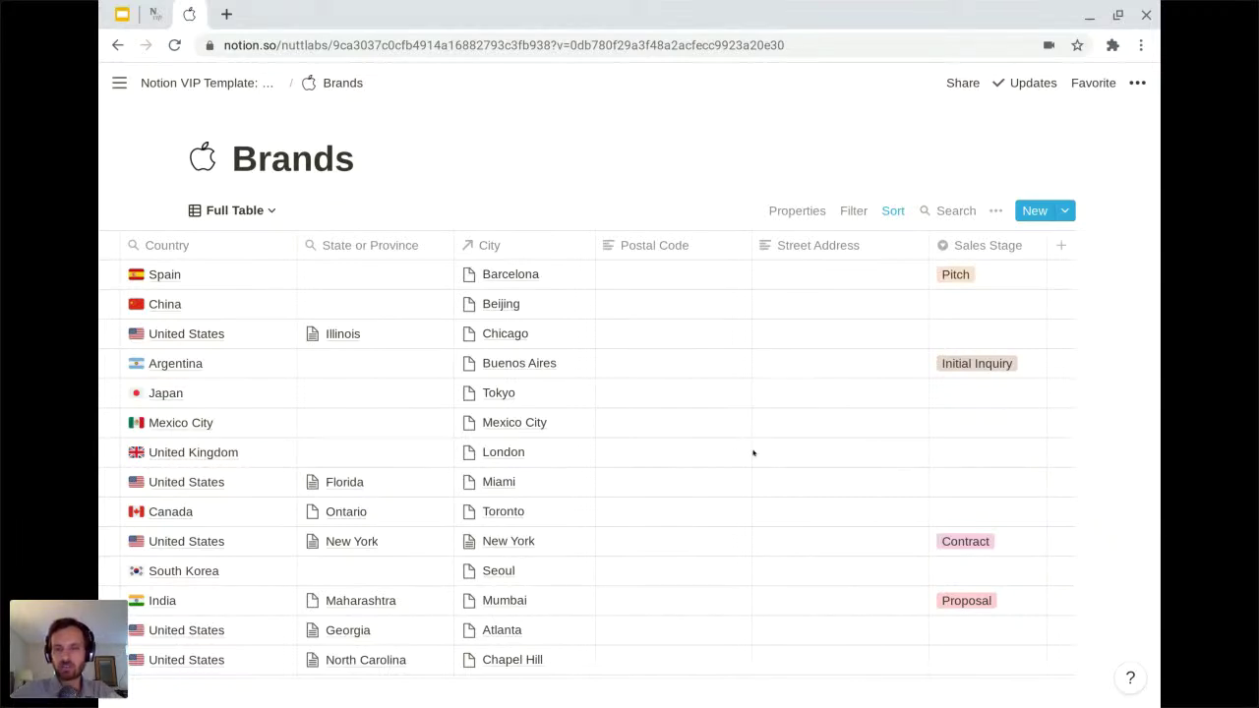
{"action": "scroll", "coordinate": [753, 452], "scroll_direction": "left", "scroll_amount": 5}
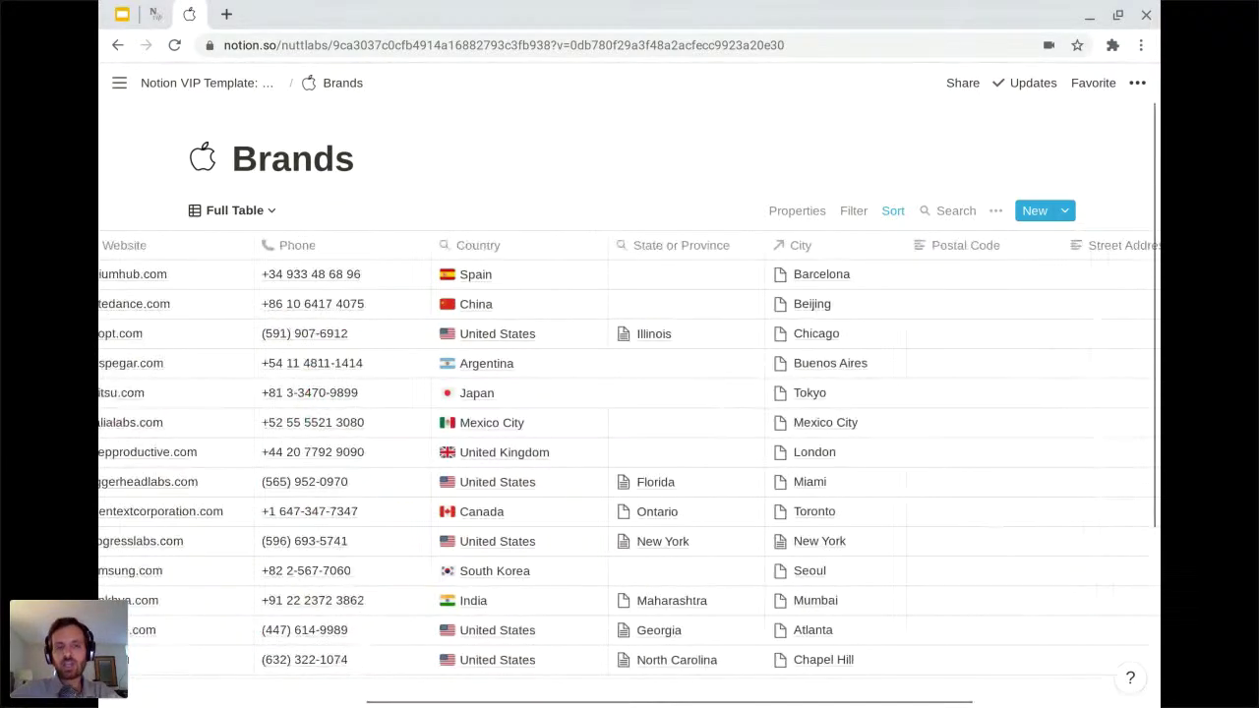
{"action": "scroll", "coordinate": [753, 453], "scroll_direction": "left", "scroll_amount": 5}
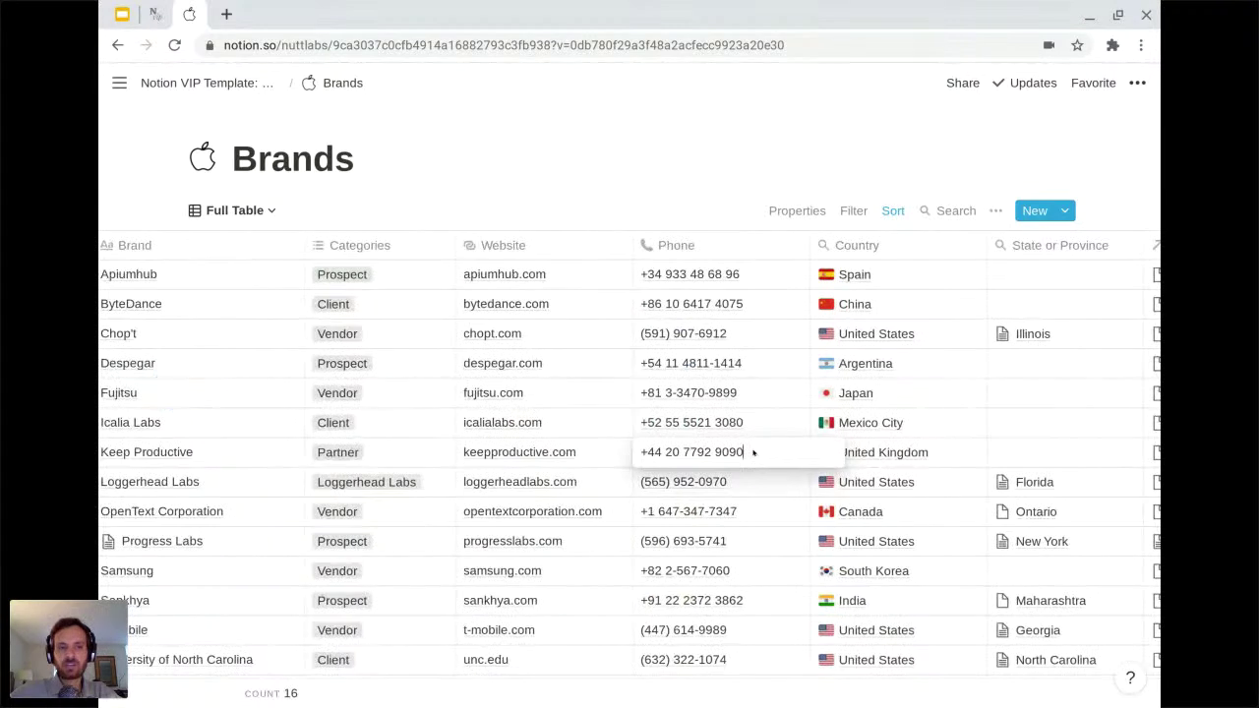
Switch Brands to the Sales Pipeline board and move Despegar to the Qualified stage and Apiumhub to the Proposal stage
{"action": "left_click", "coordinate": [264, 210]}
{"action": "left_click", "coordinate": [239, 351]}
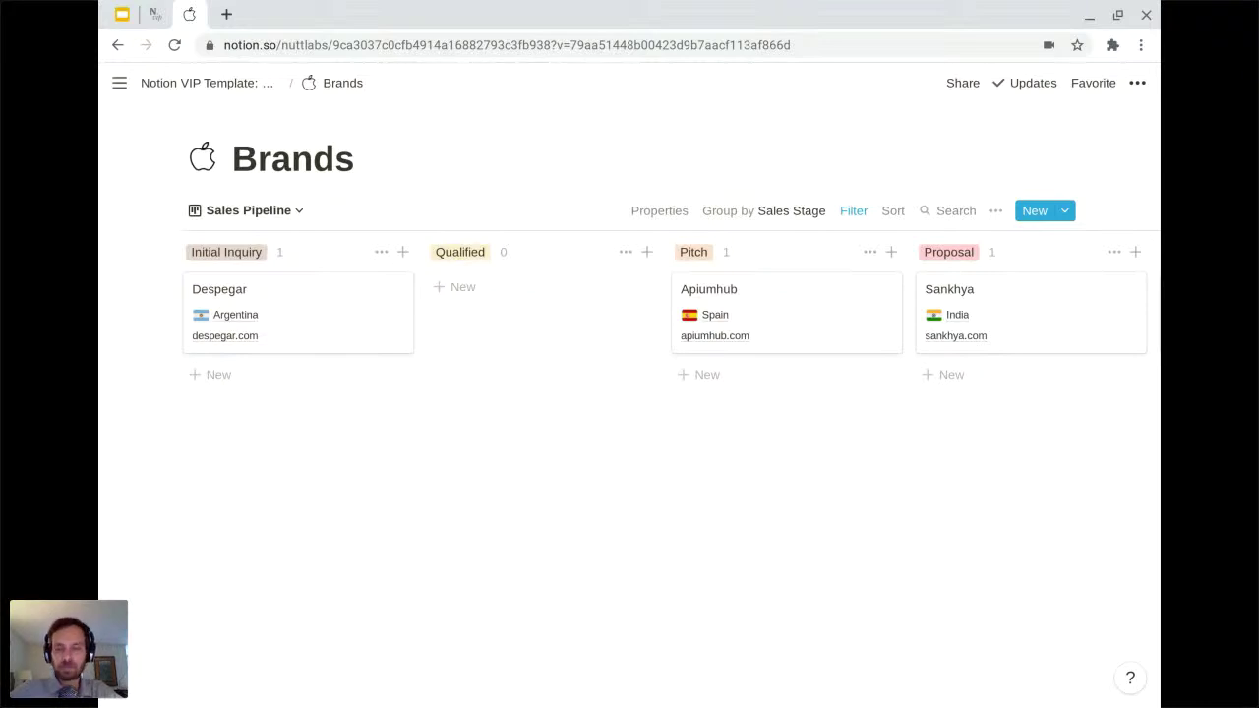
{"action": "scroll", "coordinate": [596, 377], "scroll_direction": "right", "scroll_amount": 6}
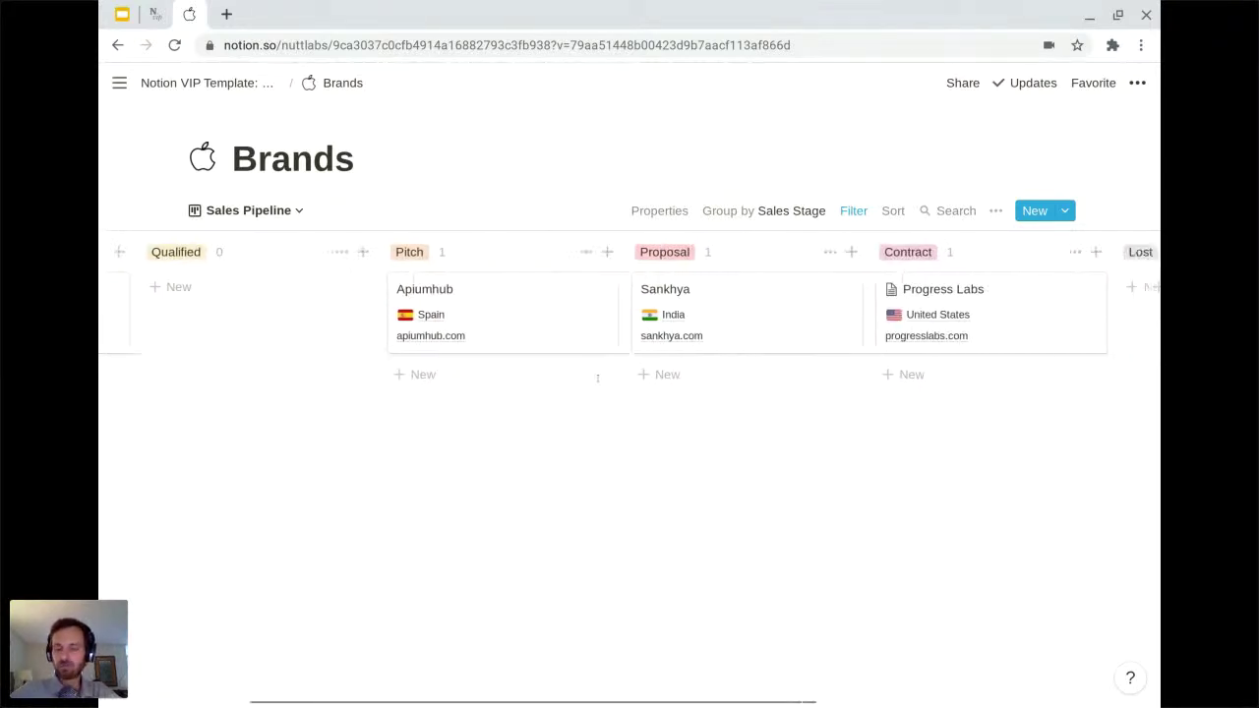
{"action": "scroll", "coordinate": [596, 378], "scroll_direction": "left", "scroll_amount": 5}
{"action": "left_click_drag", "start_coordinate": [178, 305], "coordinate": [366, 297]}
{"action": "left_click_drag", "start_coordinate": [674, 295], "coordinate": [871, 364]}
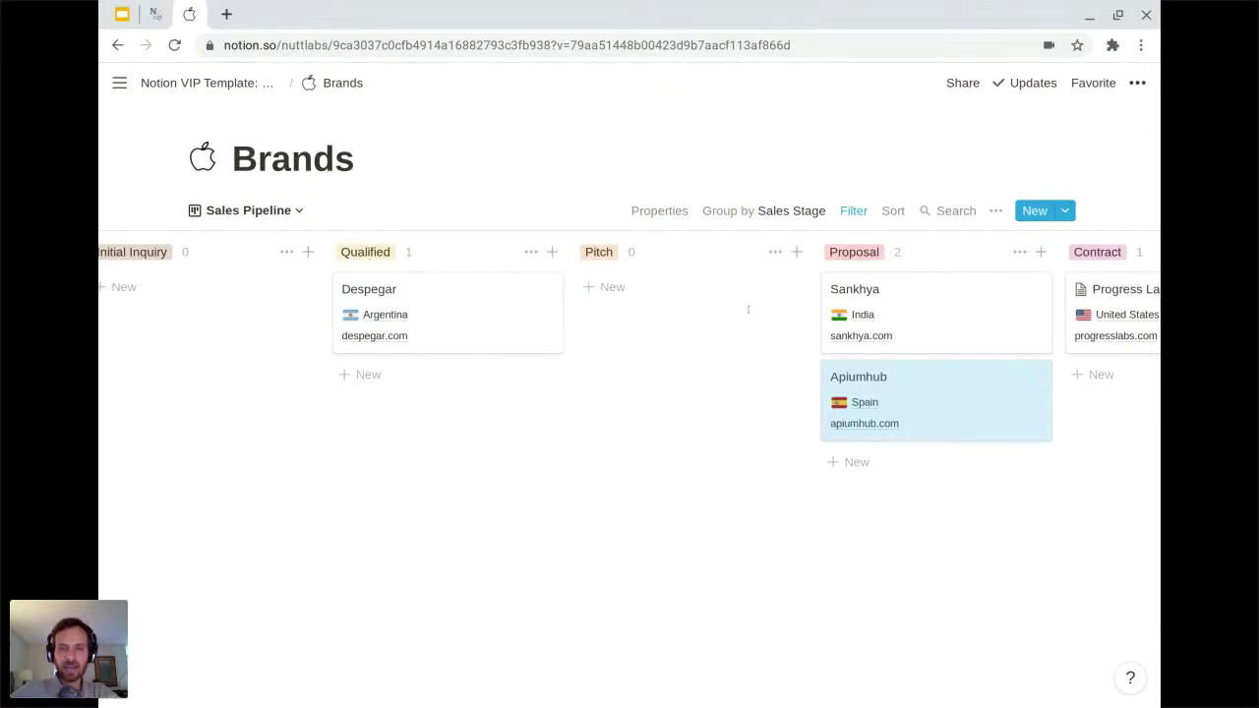
{"action": "scroll", "coordinate": [433, 252], "scroll_direction": "right", "scroll_amount": 2}
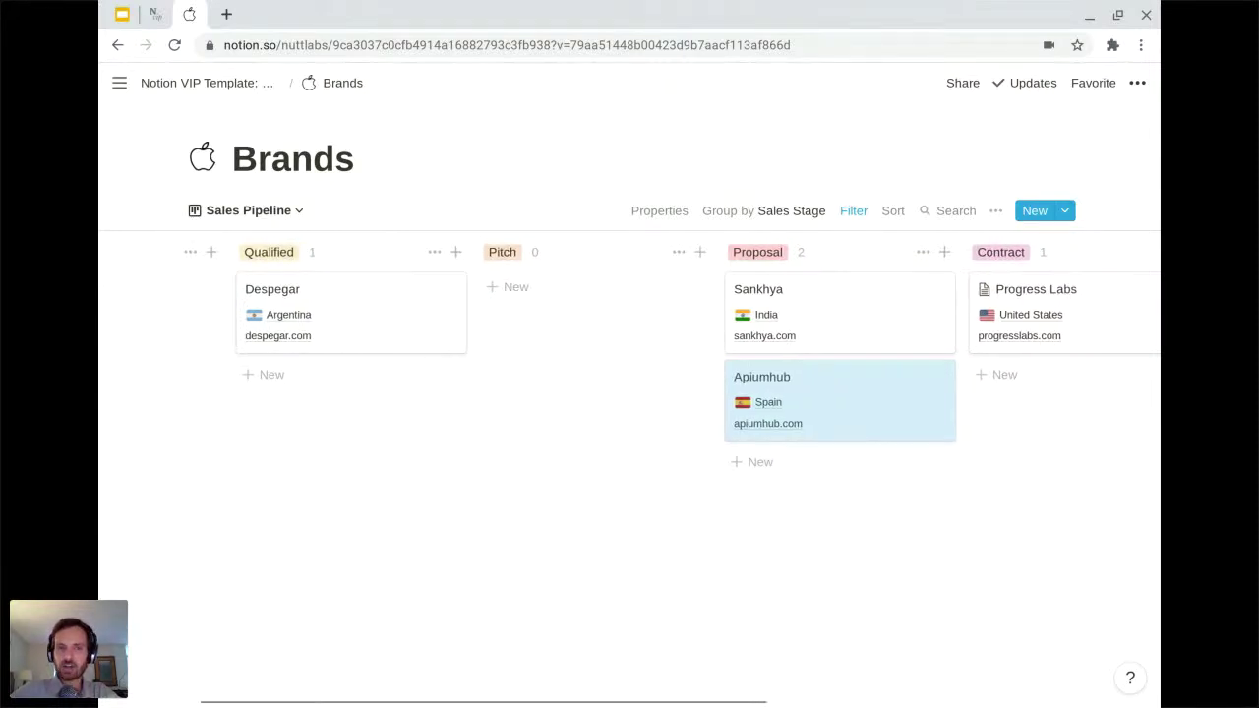
{"action": "scroll", "coordinate": [433, 253], "scroll_direction": "left", "scroll_amount": 3}
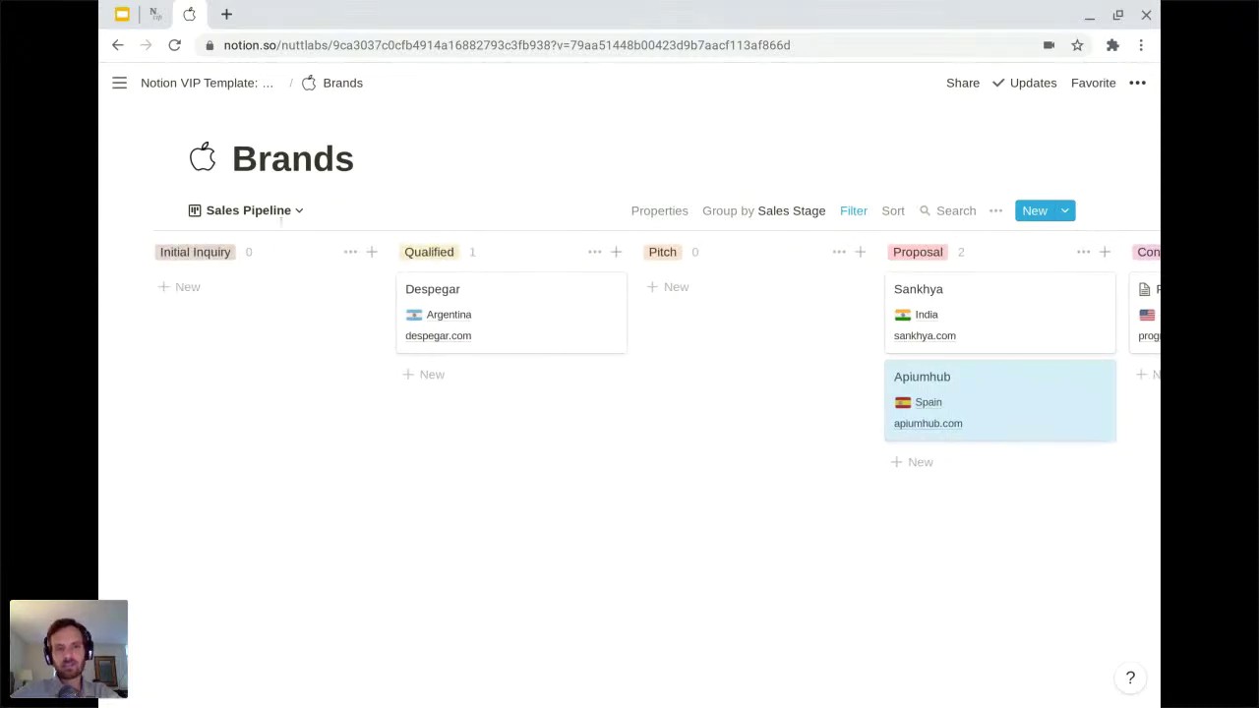
Switch Brands back to the Full Table view and open the Progress Labs entry as a full page
{"action": "left_click", "coordinate": [274, 211]}
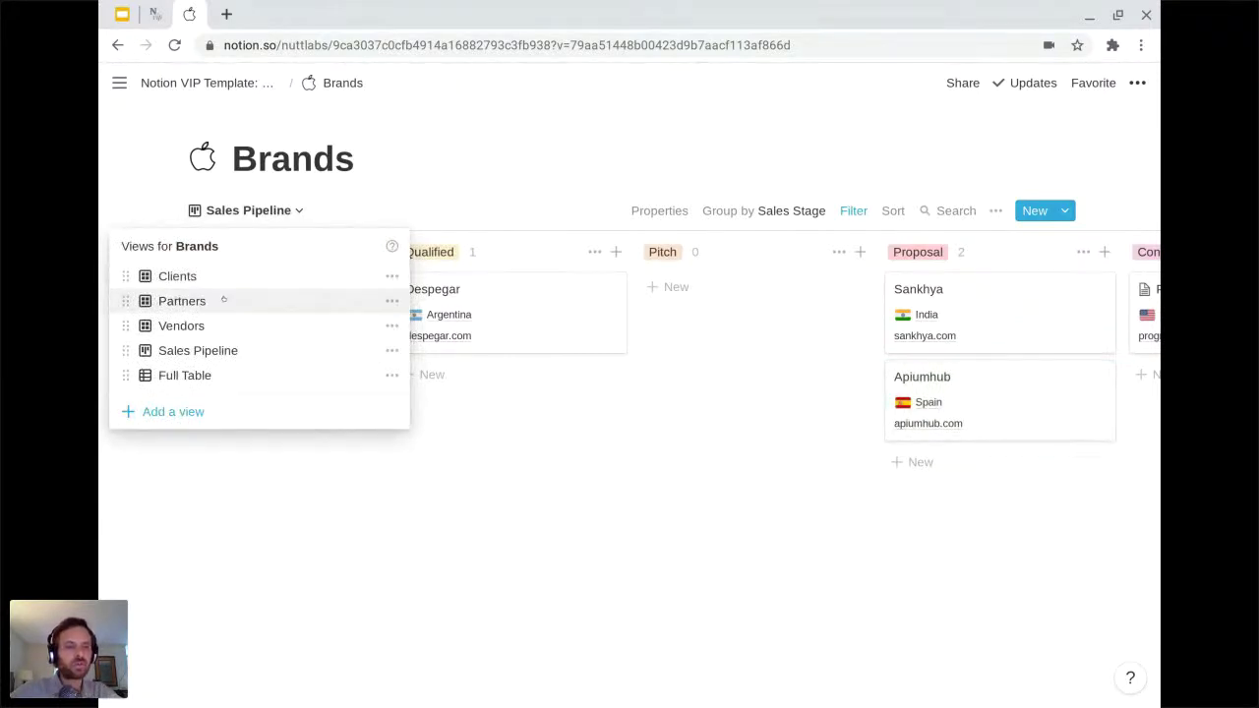
{"action": "left_click", "coordinate": [220, 376]}
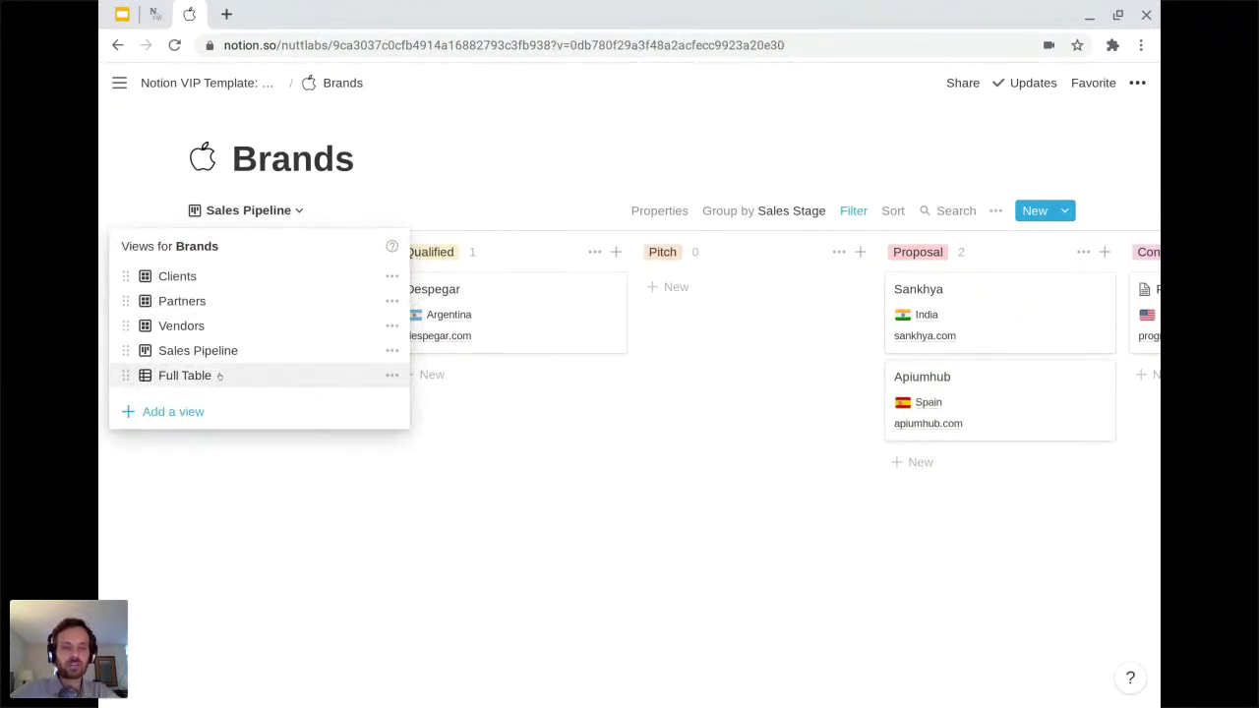
{"action": "scroll", "coordinate": [303, 415], "scroll_direction": "down", "scroll_amount": 2}
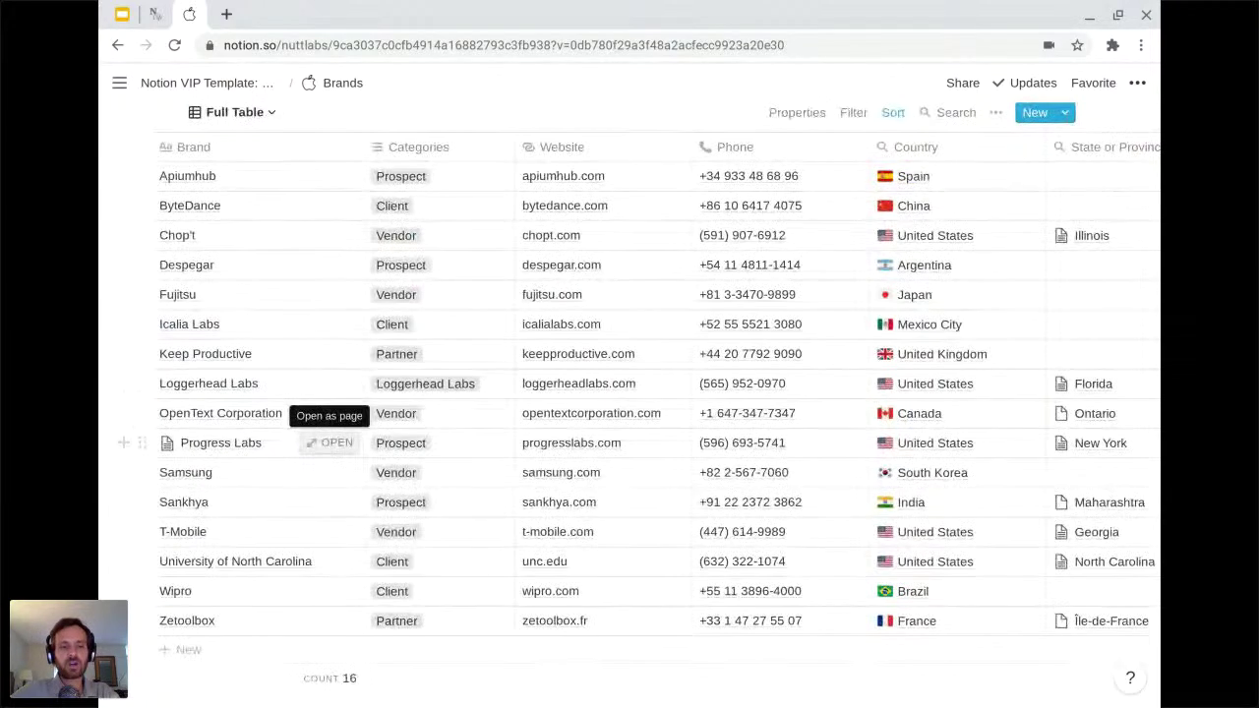
{"action": "left_click", "coordinate": [330, 443]}
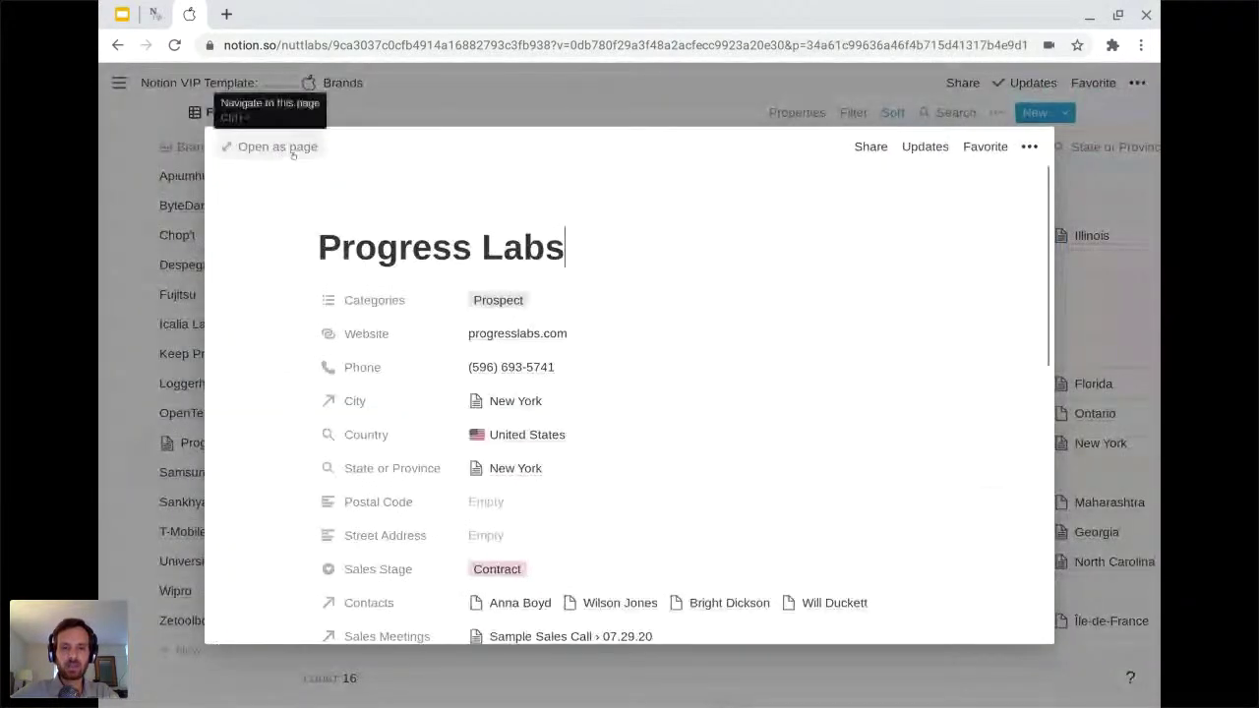
{"action": "left_click", "coordinate": [291, 152]}
Examine the Progress Labs page's properties and linked Contacts, and inspect the filter on its Meetings & Conversations list
{"action": "scroll", "coordinate": [316, 363], "scroll_direction": "down", "scroll_amount": 4}
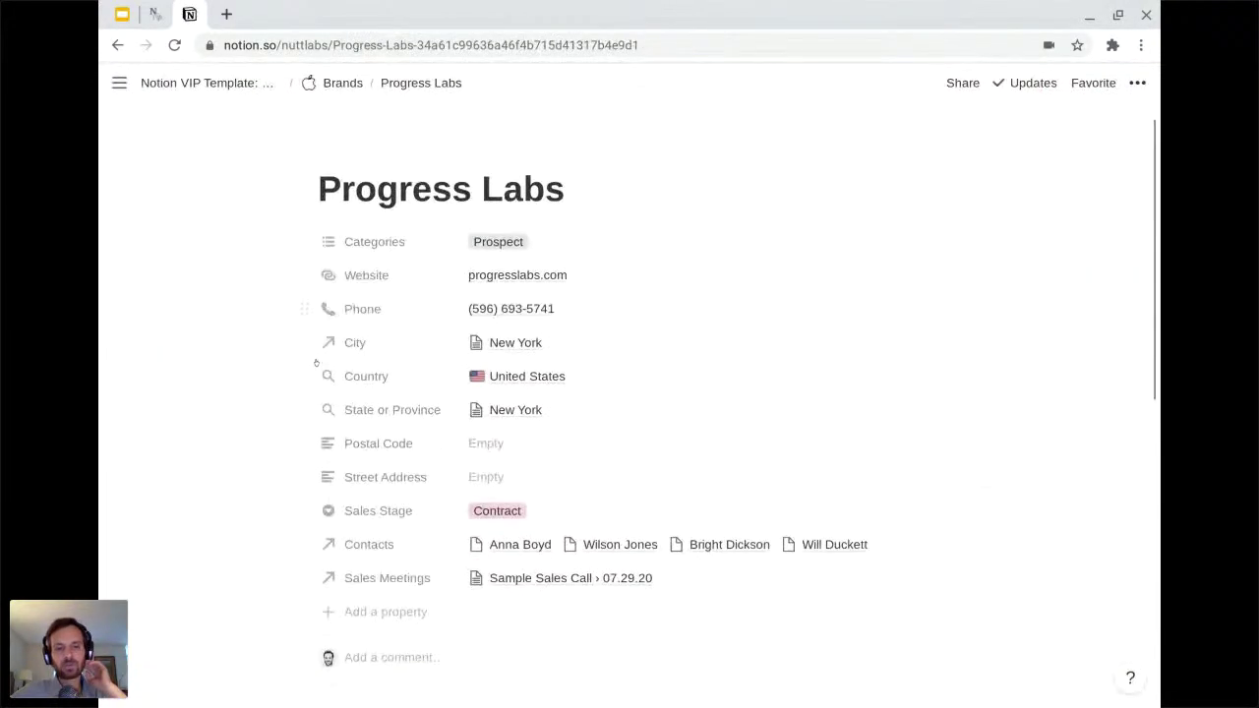
{"action": "scroll", "coordinate": [630, 393], "scroll_direction": "down", "scroll_amount": 3}
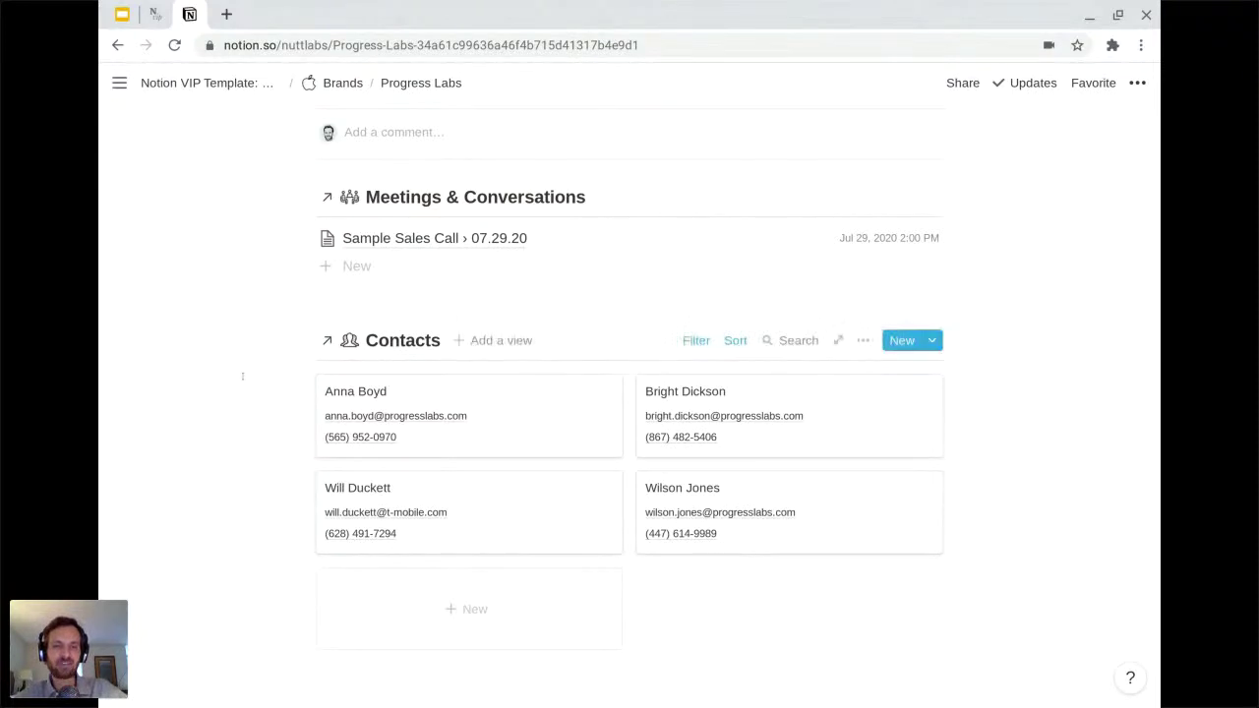
{"action": "scroll", "coordinate": [242, 374], "scroll_direction": "down", "scroll_amount": 1}
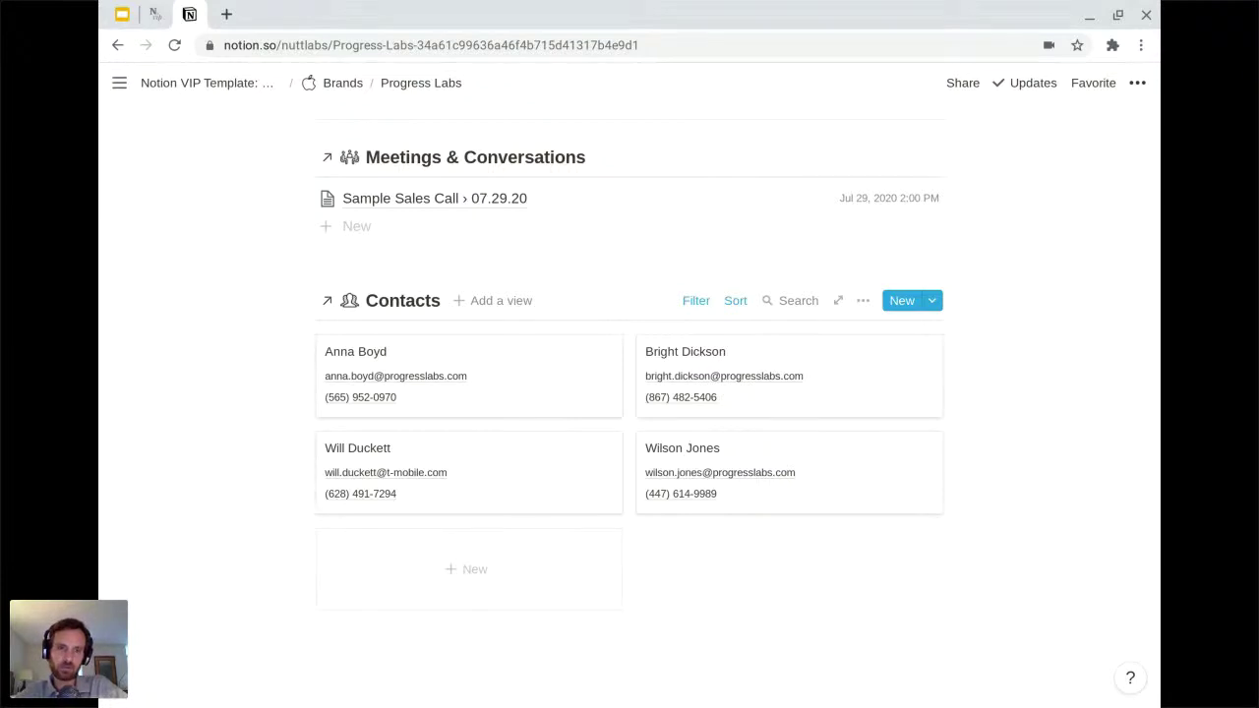
{"action": "scroll", "coordinate": [629, 393], "scroll_direction": "up", "scroll_amount": 1}
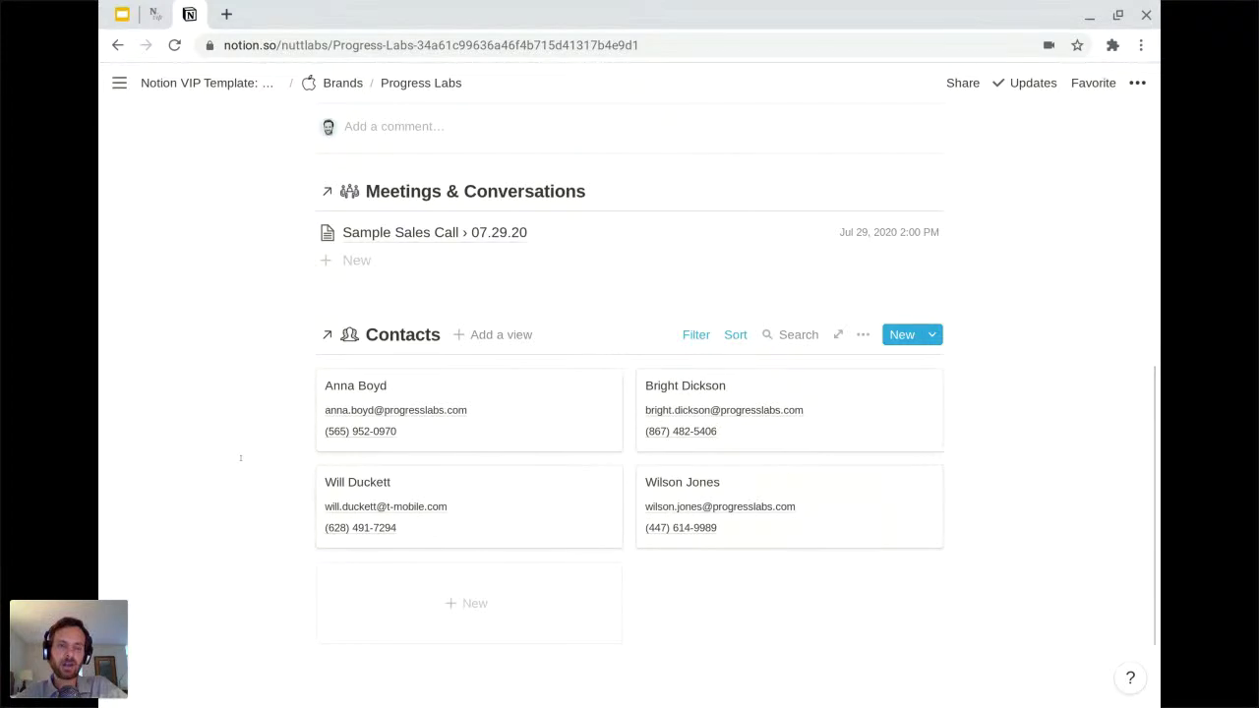
{"action": "scroll", "coordinate": [240, 458], "scroll_direction": "up", "scroll_amount": 4}
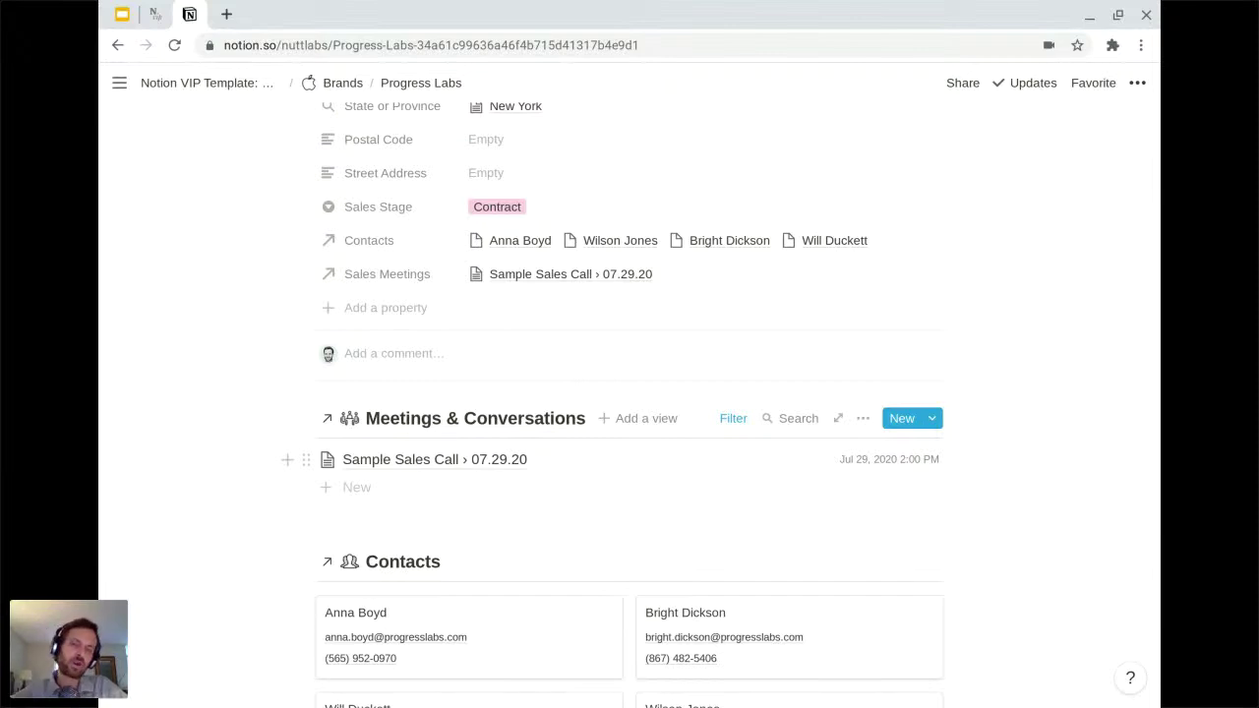
{"action": "scroll", "coordinate": [228, 472], "scroll_direction": "up", "scroll_amount": 2}
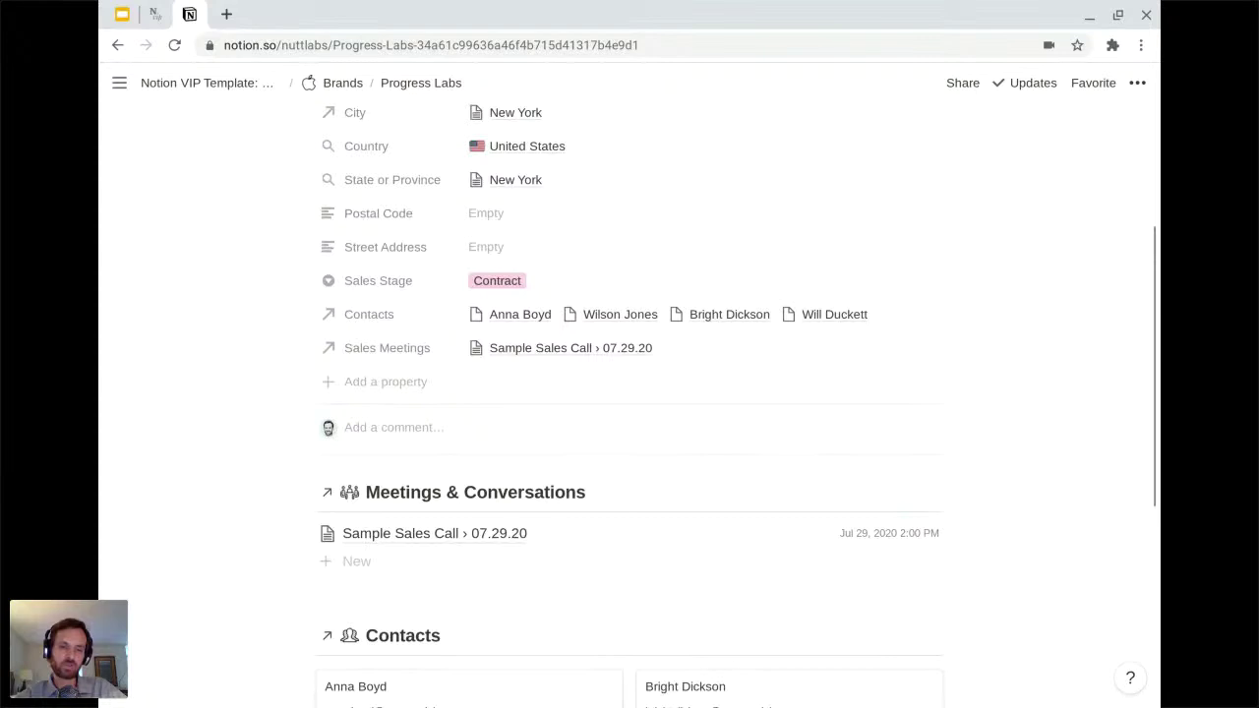
{"action": "scroll", "coordinate": [373, 521], "scroll_direction": "up", "scroll_amount": 1}
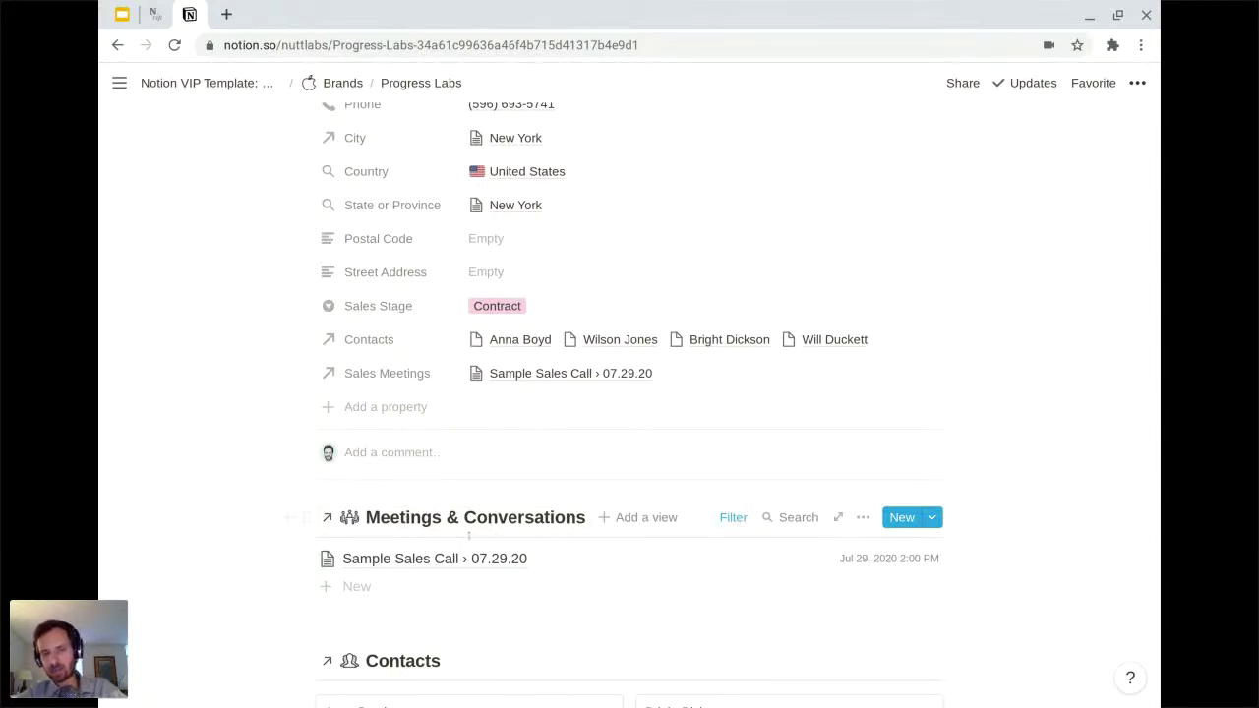
{"action": "left_click", "coordinate": [732, 519]}
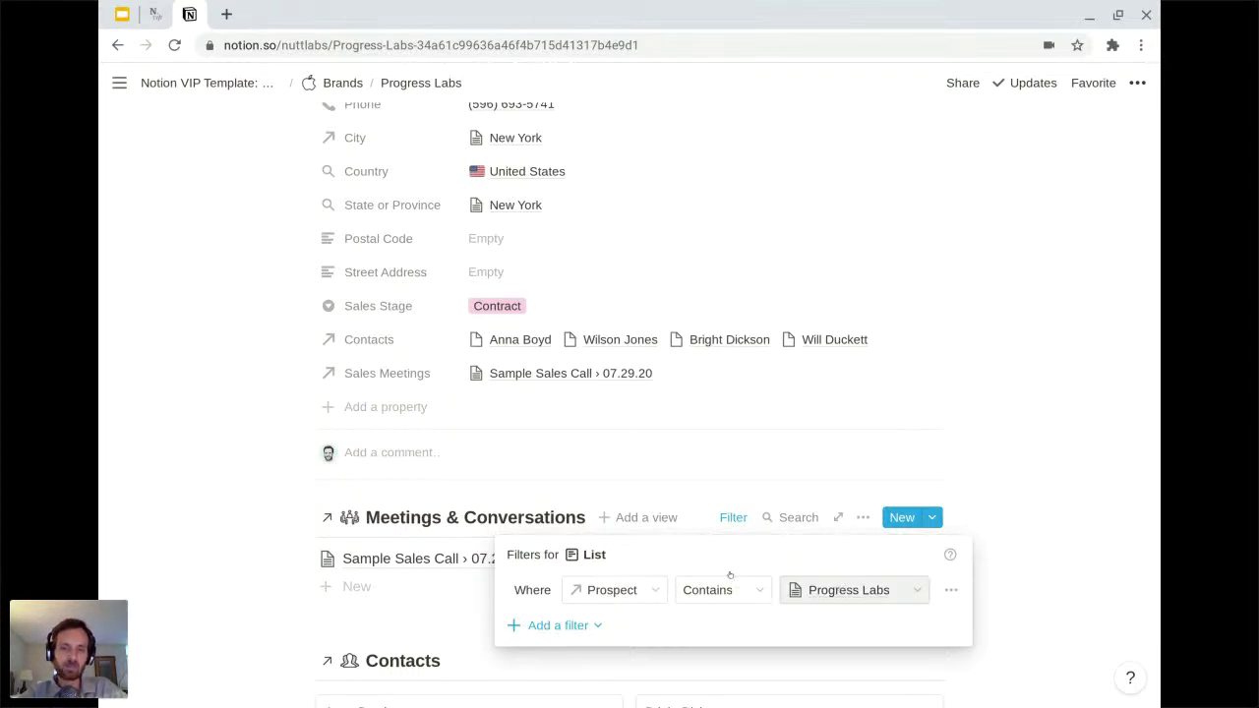
{"action": "left_click", "coordinate": [179, 398]}
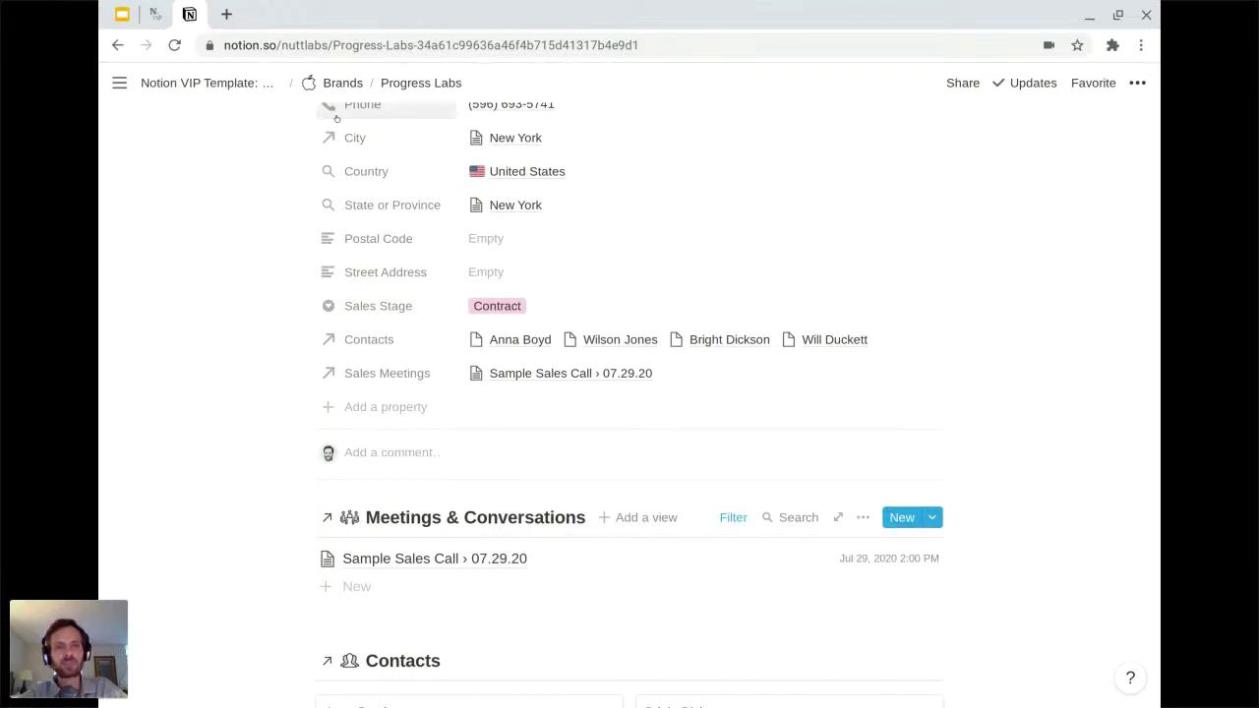
Return to the Brands database and check its available page templates and its list of views
{"action": "left_click", "coordinate": [344, 85]}
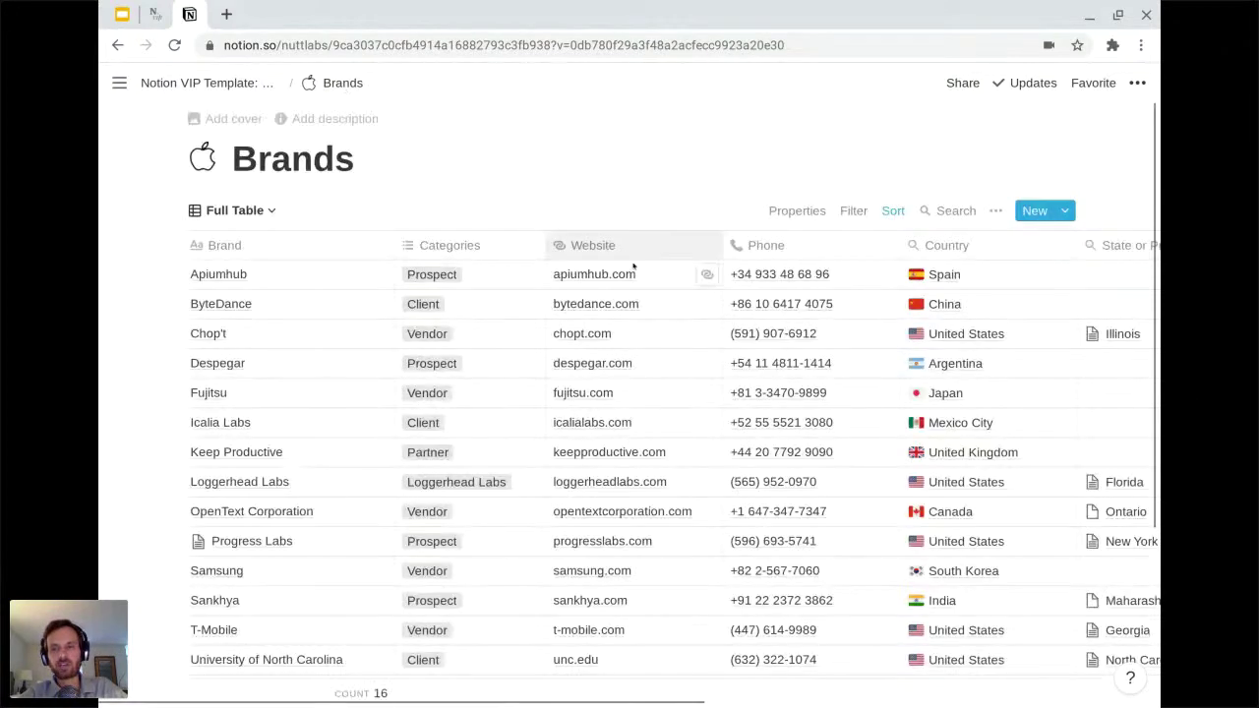
{"action": "left_click", "coordinate": [1064, 211]}
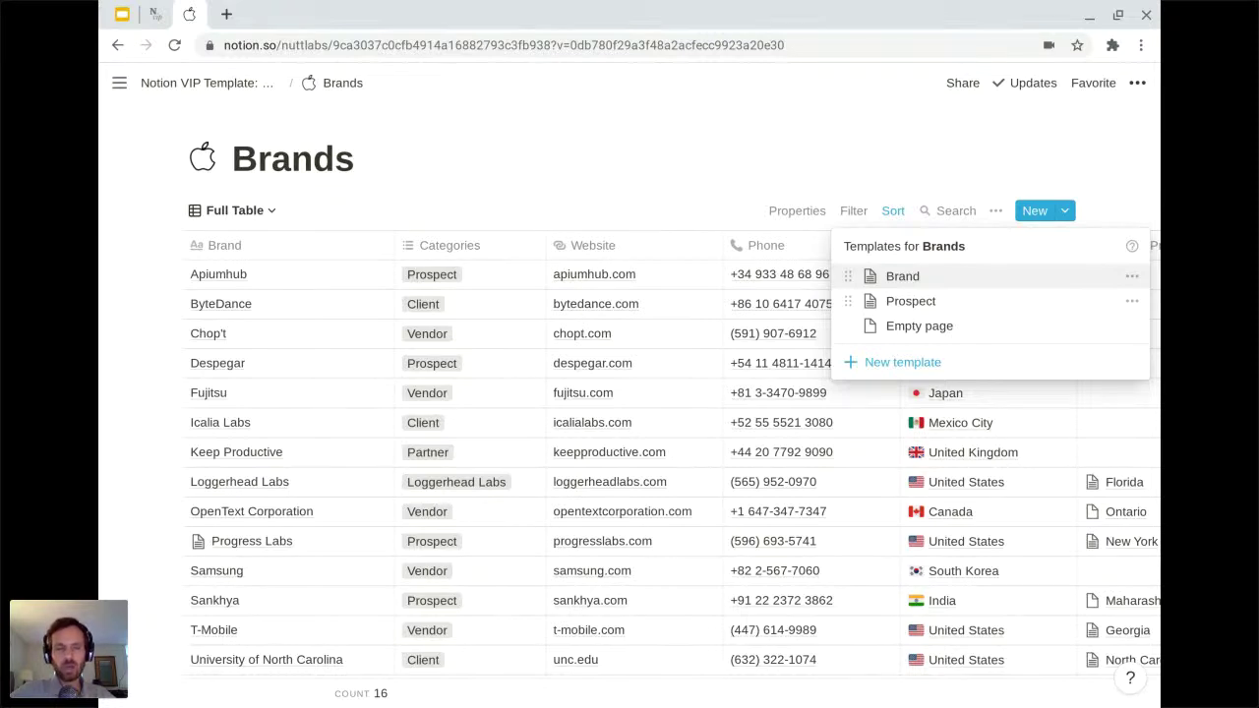
{"action": "left_click", "coordinate": [834, 177]}
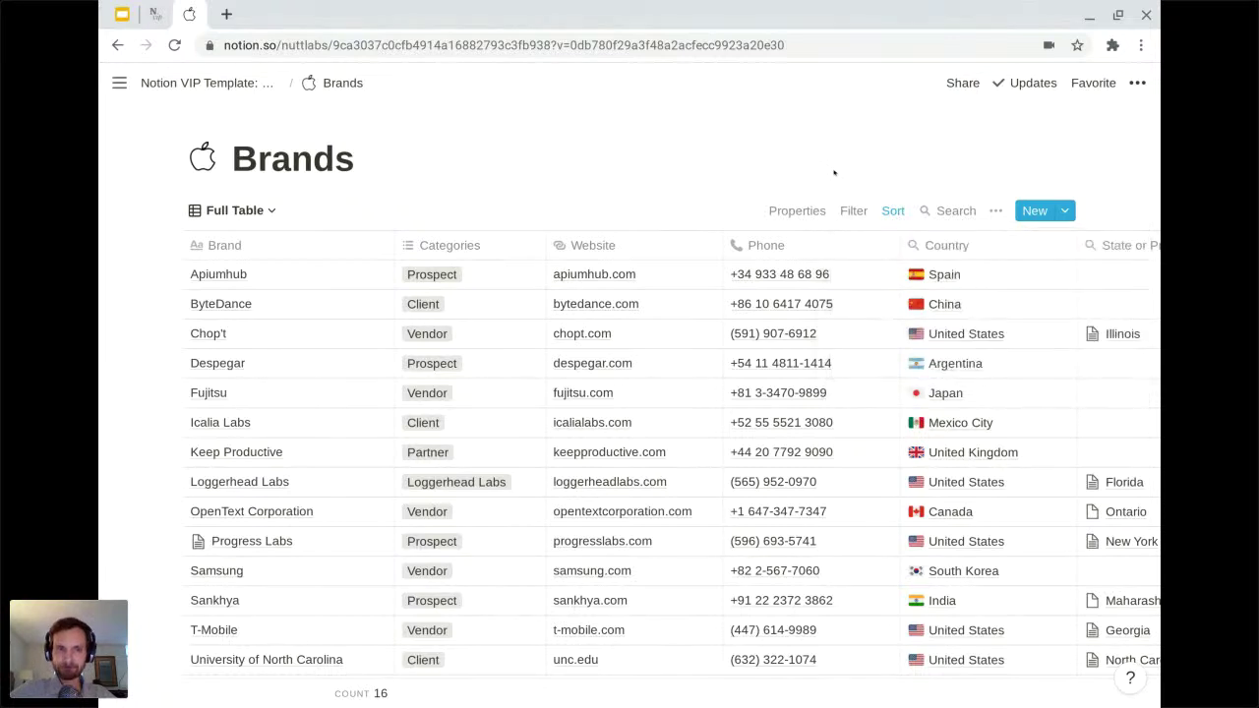
{"action": "scroll", "coordinate": [366, 374], "scroll_direction": "down", "scroll_amount": 1}
{"action": "scroll", "coordinate": [366, 374], "scroll_direction": "up", "scroll_amount": 1}
{"action": "left_click", "coordinate": [236, 210]}
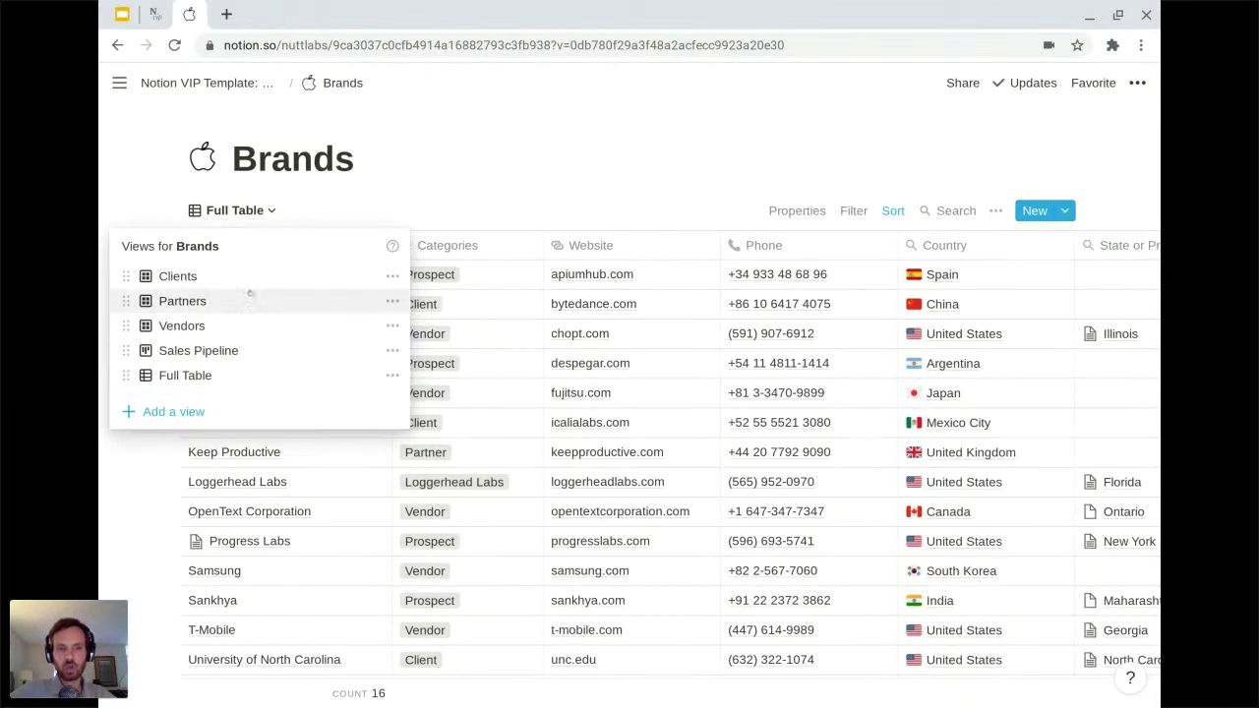
{"action": "left_click", "coordinate": [446, 167]}
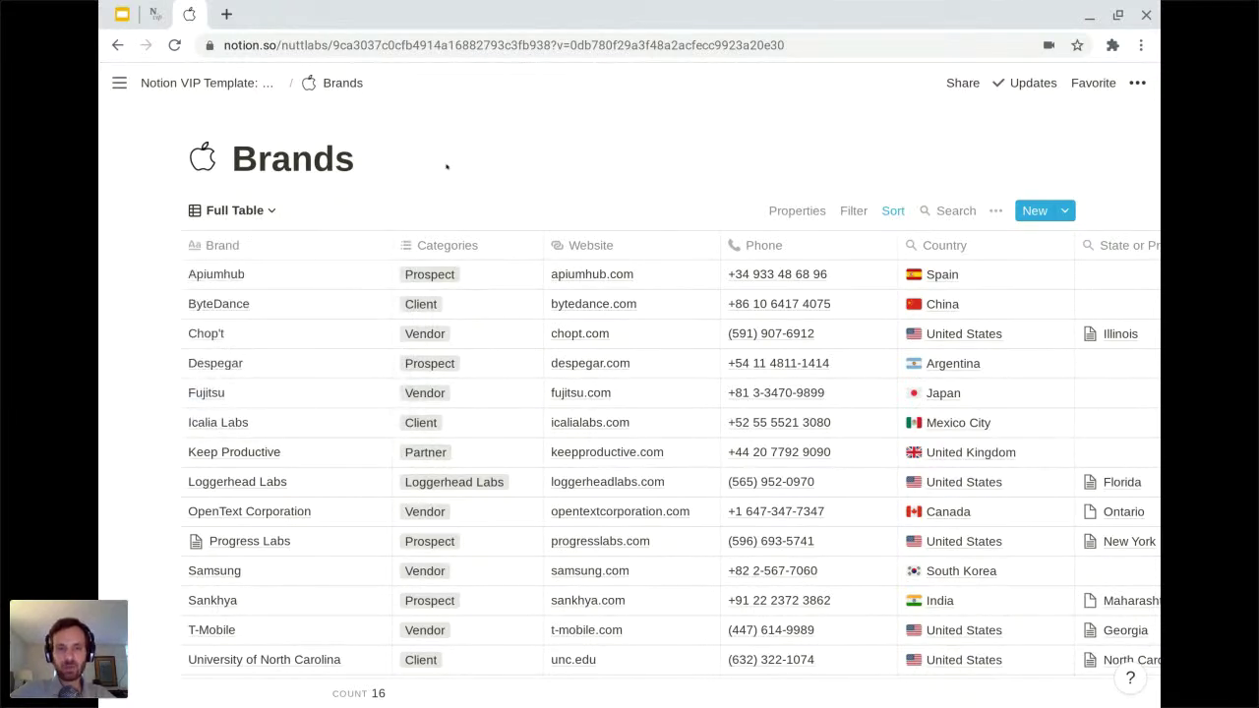
{"action": "scroll", "coordinate": [459, 348], "scroll_direction": "down", "scroll_amount": 2}
{"action": "scroll", "coordinate": [459, 348], "scroll_direction": "up", "scroll_amount": 2}
{"action": "mouse_move", "coordinate": [362, 168]}
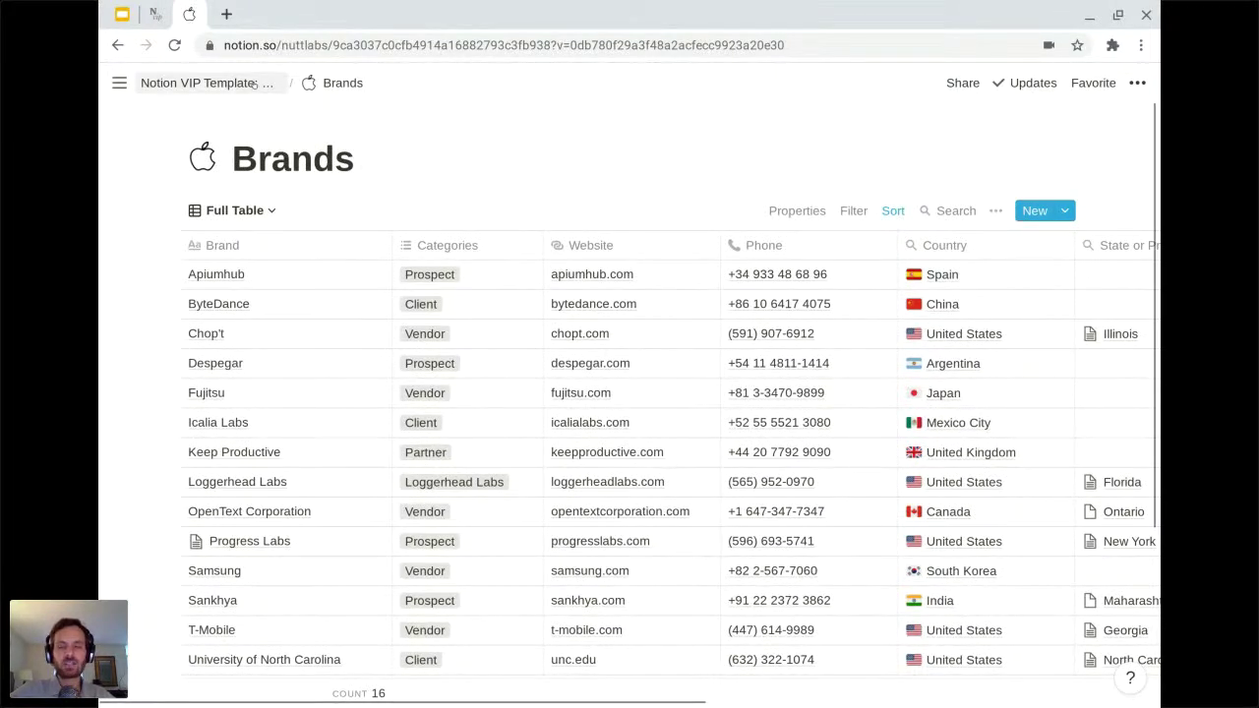
Return to the template's main page, open the Contacts database and switch it to the Full Table view
{"action": "left_click", "coordinate": [236, 84]}
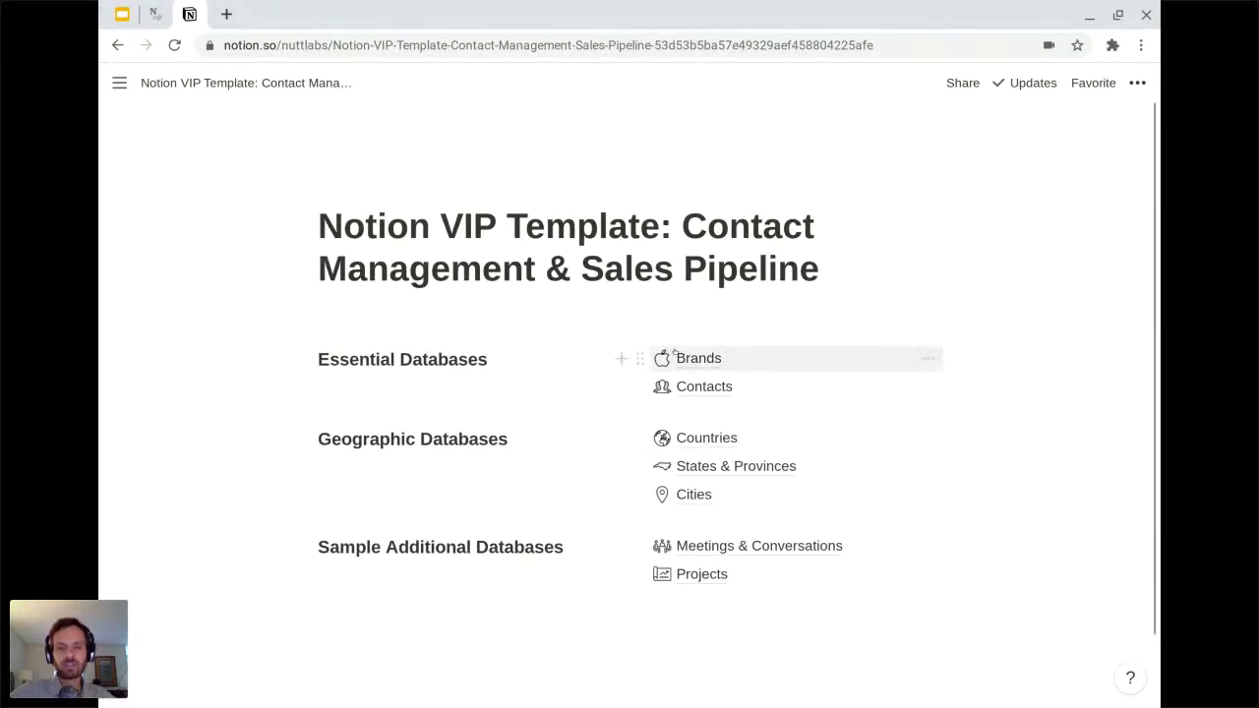
{"action": "left_click", "coordinate": [694, 387]}
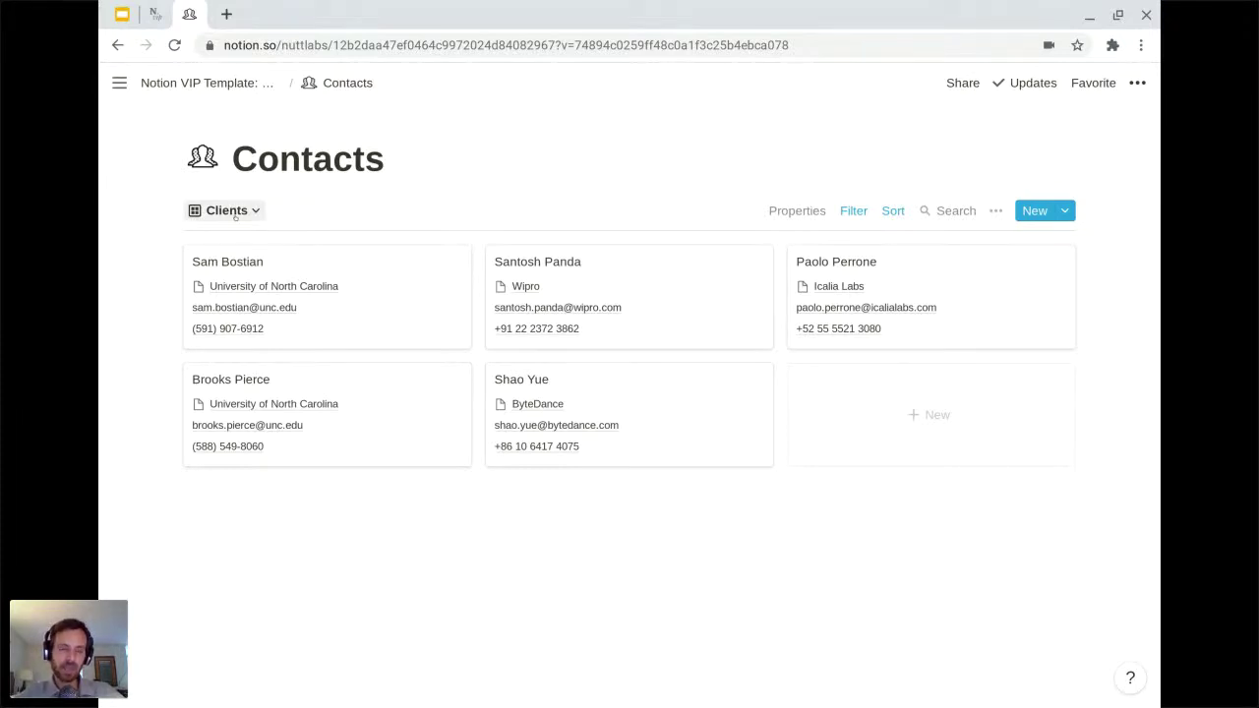
{"action": "left_click", "coordinate": [226, 210]}
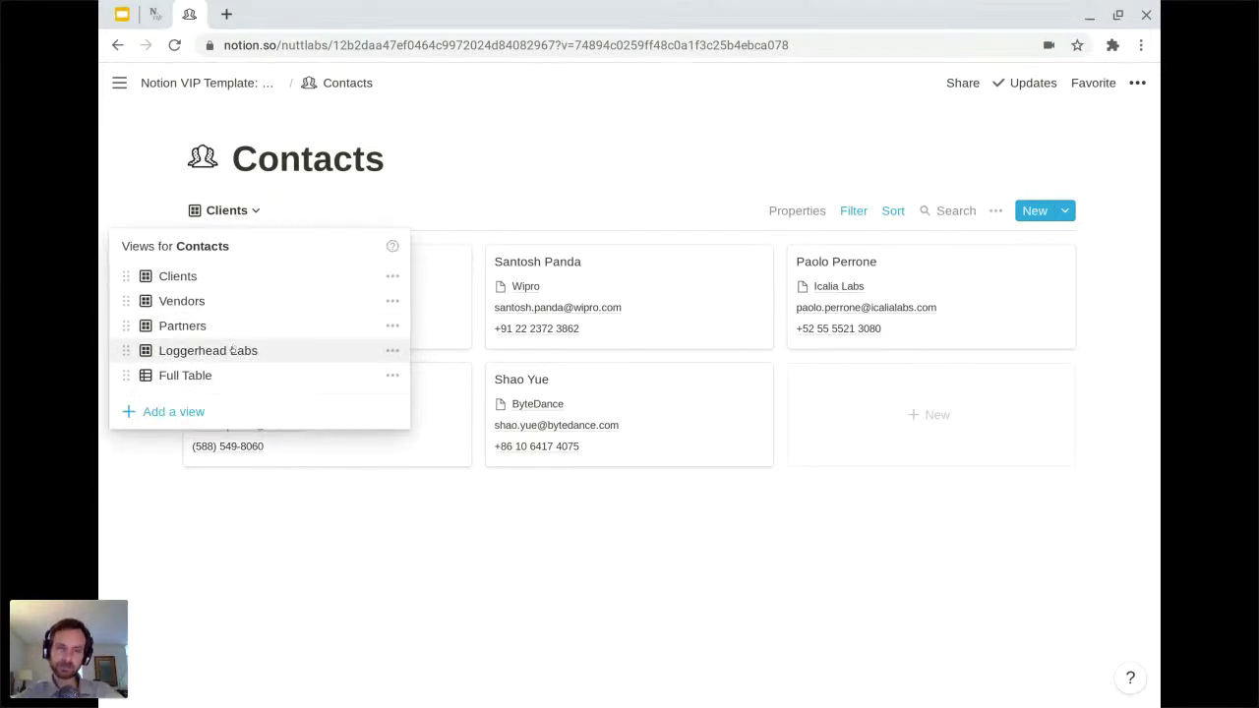
{"action": "left_click", "coordinate": [232, 378]}
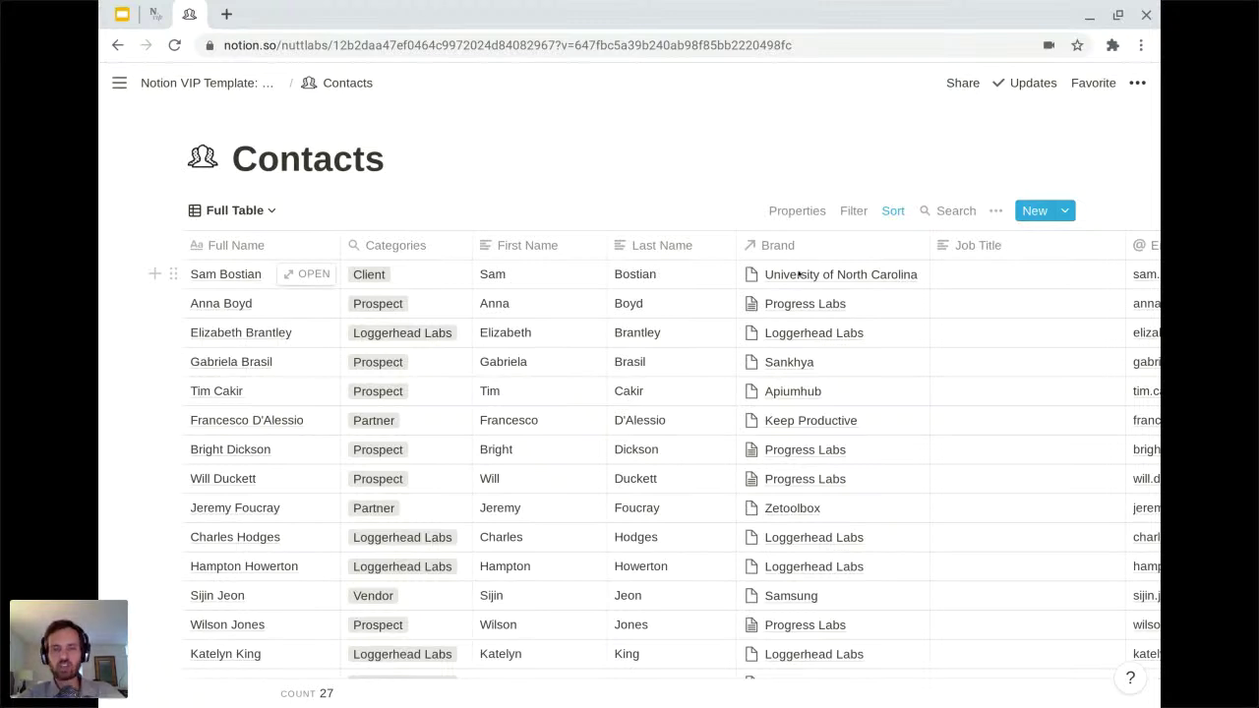
Inspect the Categories rollup settings in the Contacts table and review the remaining columns through to Headshot
{"action": "left_click", "coordinate": [414, 279]}
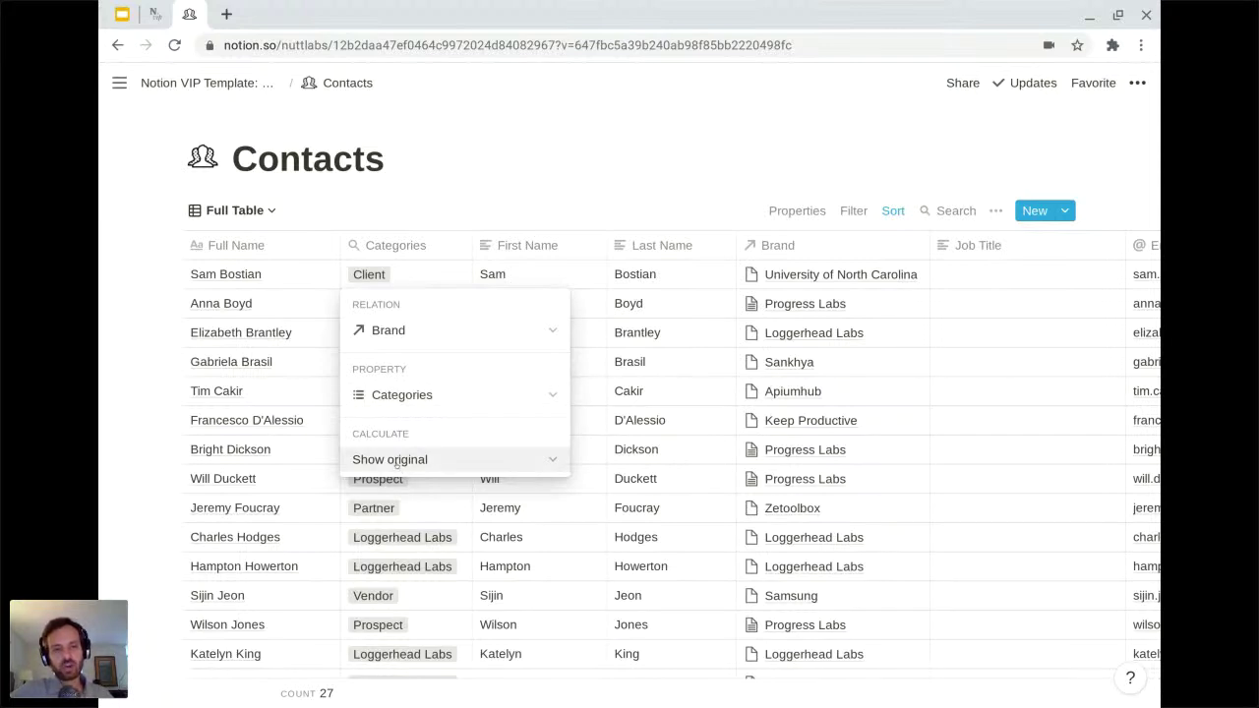
{"action": "key", "text": "Escape"}
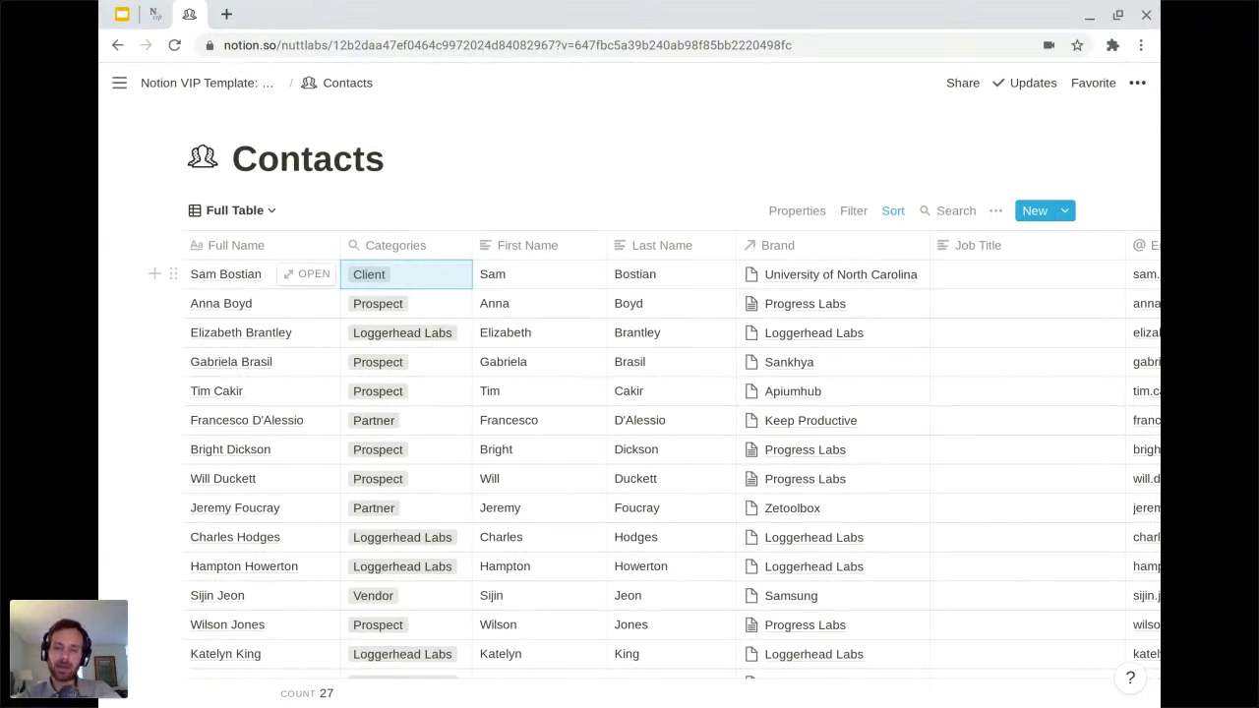
{"action": "scroll", "coordinate": [799, 280], "scroll_direction": "right", "scroll_amount": 6}
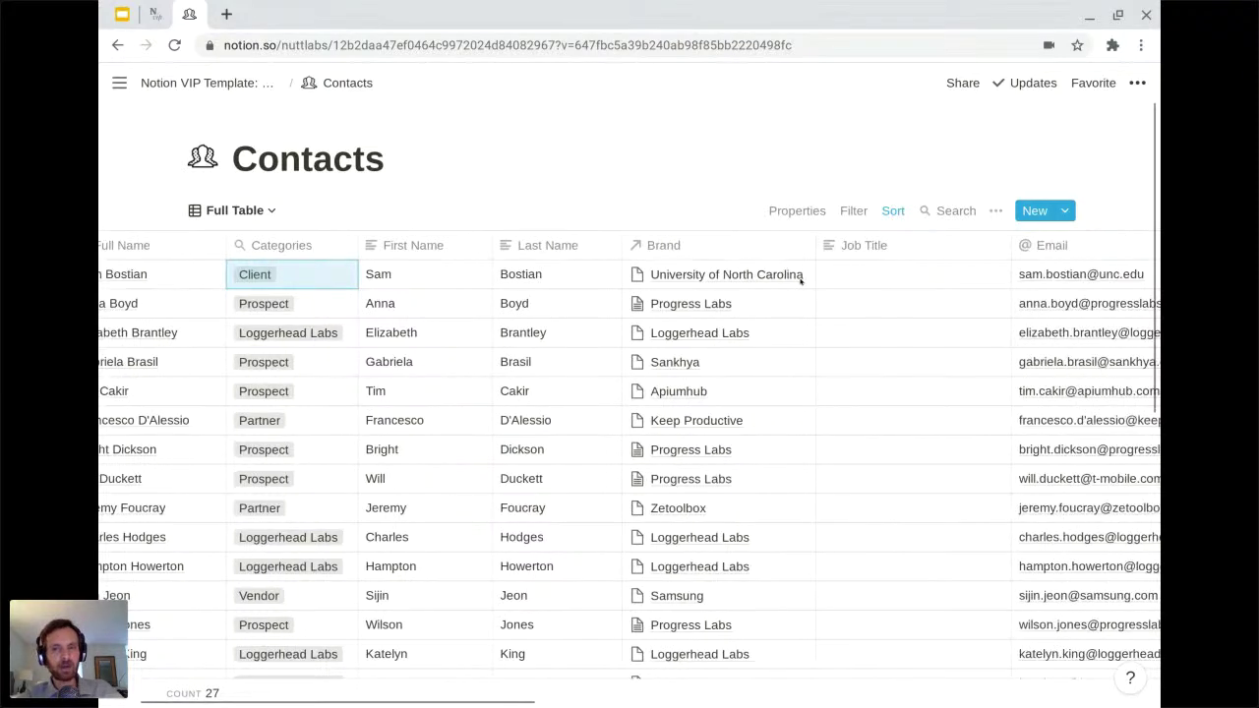
{"action": "scroll", "coordinate": [629, 443], "scroll_direction": "right", "scroll_amount": 2}
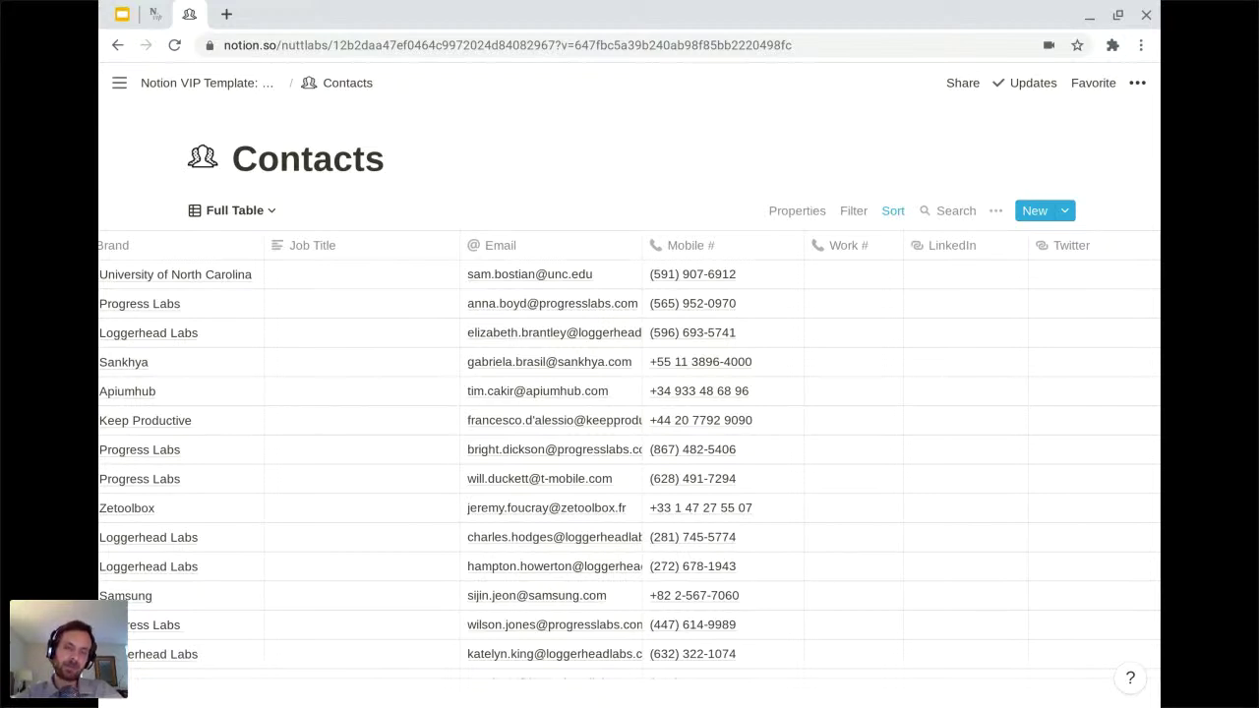
{"action": "mouse_move", "coordinate": [578, 346]}
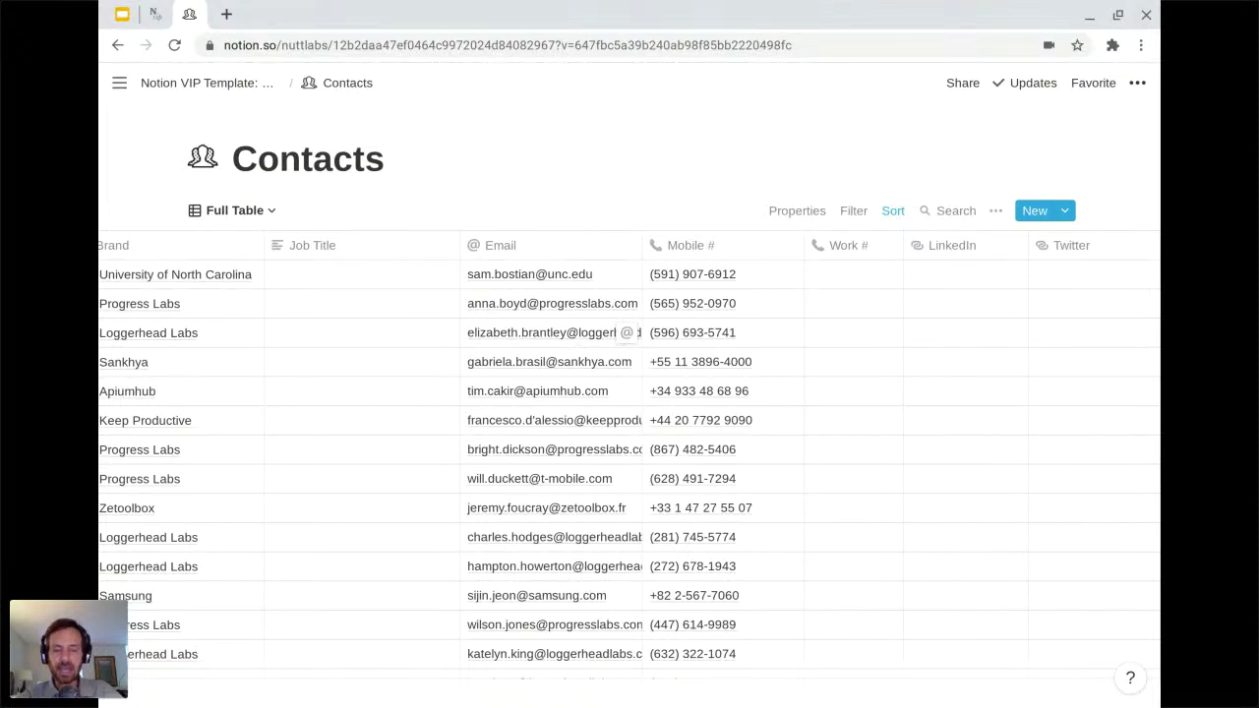
{"action": "mouse_move", "coordinate": [760, 295]}
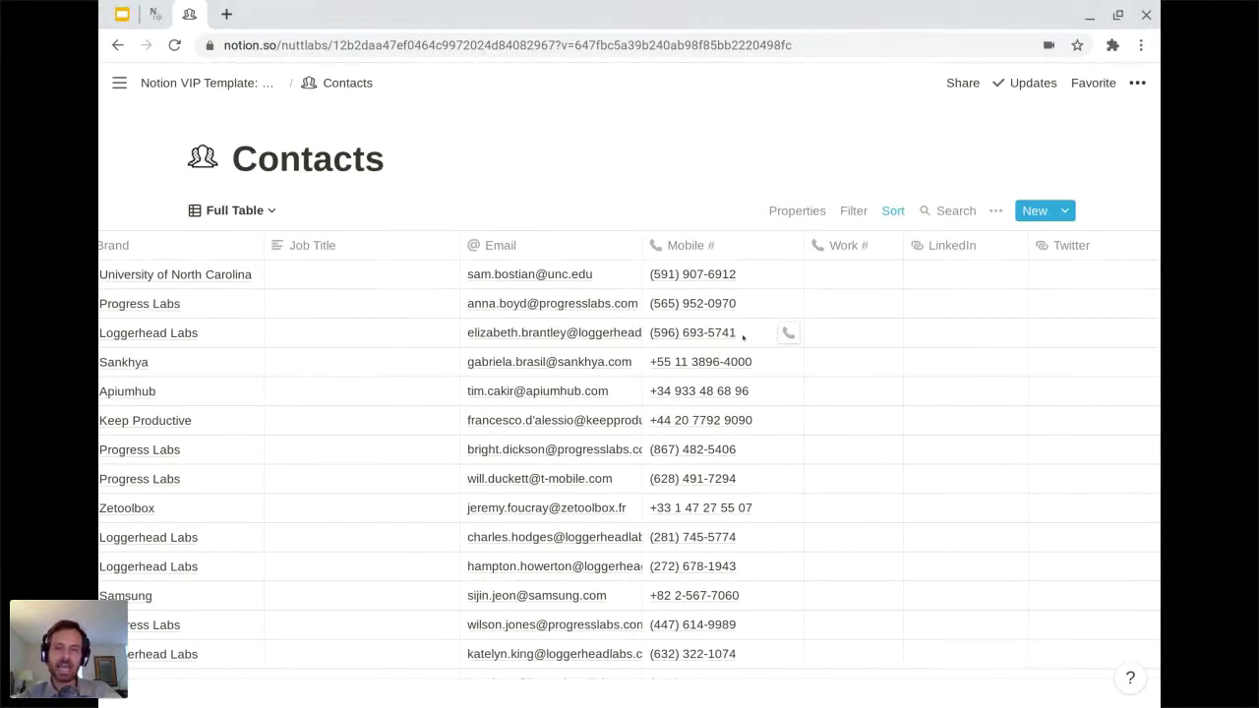
{"action": "scroll", "coordinate": [777, 333], "scroll_direction": "right", "scroll_amount": 6}
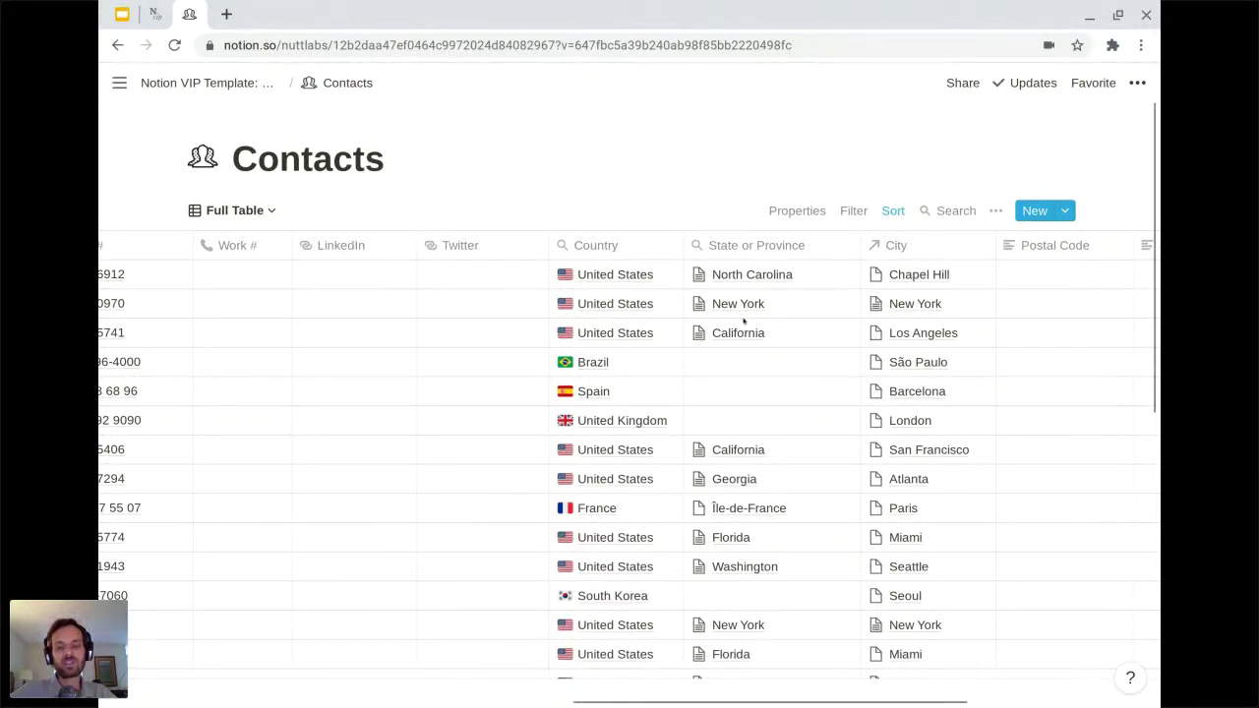
{"action": "scroll", "coordinate": [744, 322], "scroll_direction": "right", "scroll_amount": 10}
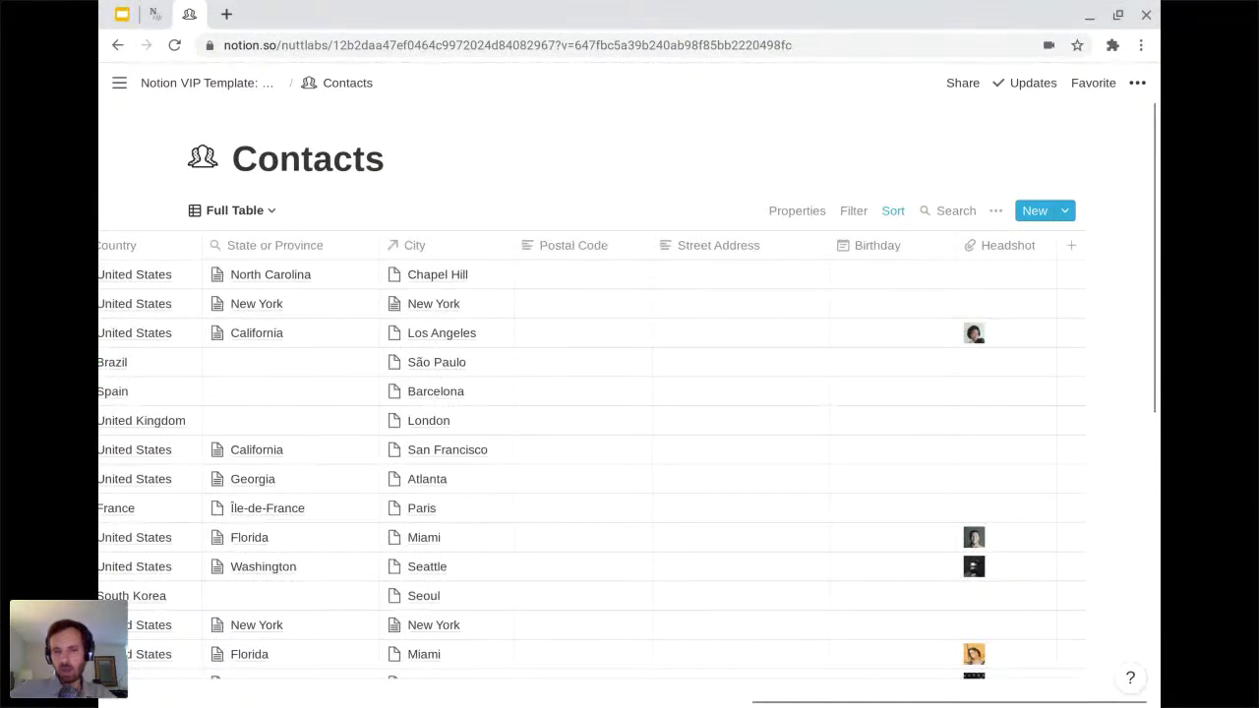
{"action": "scroll", "coordinate": [629, 462], "scroll_direction": "right", "scroll_amount": 1}
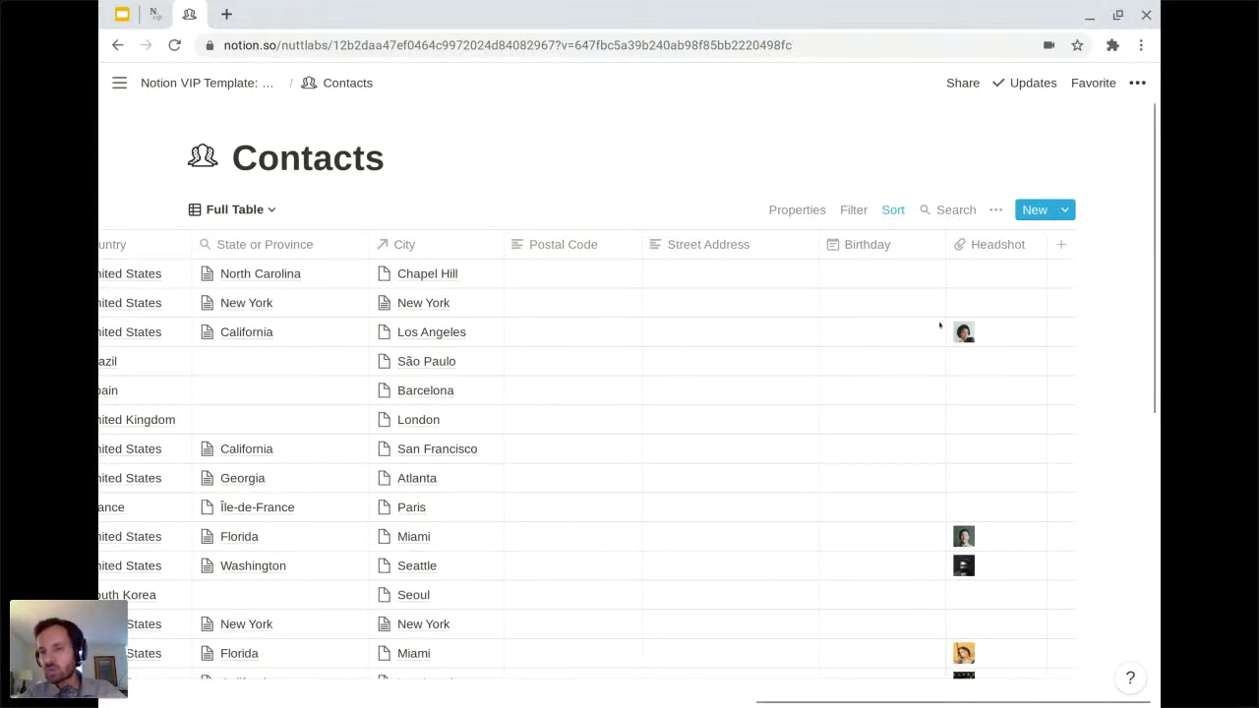
{"action": "scroll", "coordinate": [777, 335], "scroll_direction": "left", "scroll_amount": 10}
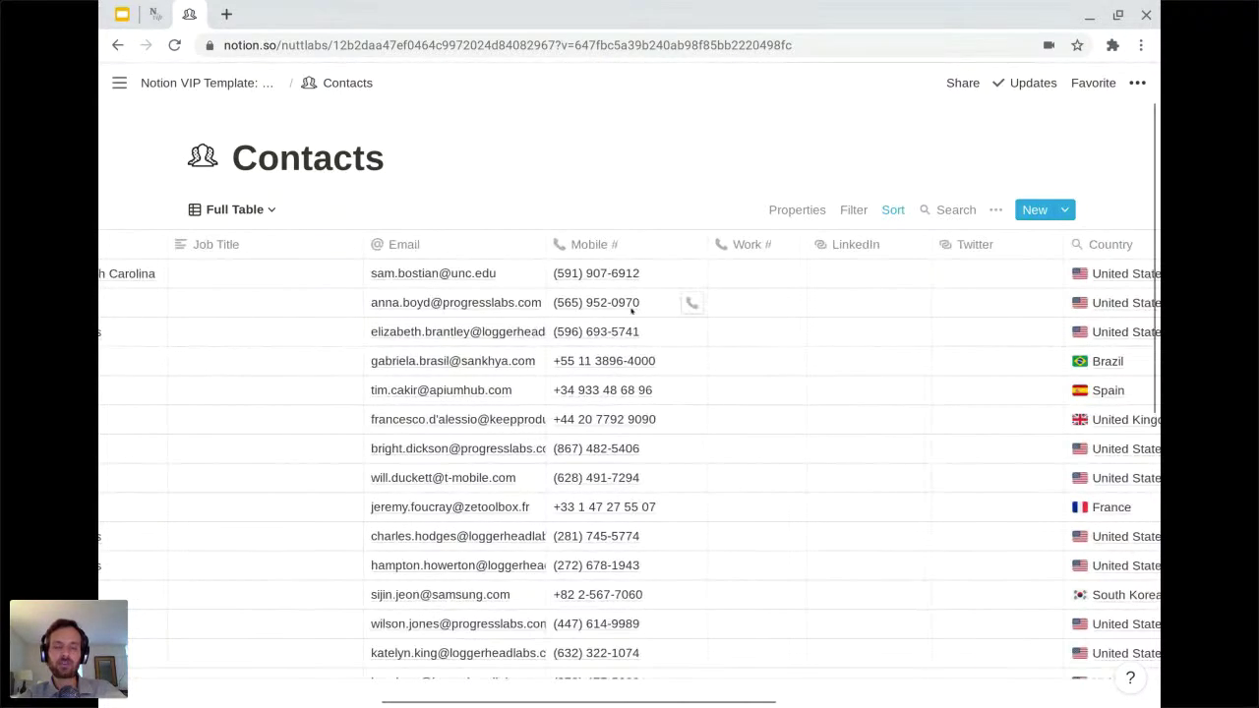
{"action": "scroll", "coordinate": [689, 301], "scroll_direction": "left", "scroll_amount": 8}
{"action": "scroll", "coordinate": [605, 311], "scroll_direction": "left", "scroll_amount": 8}
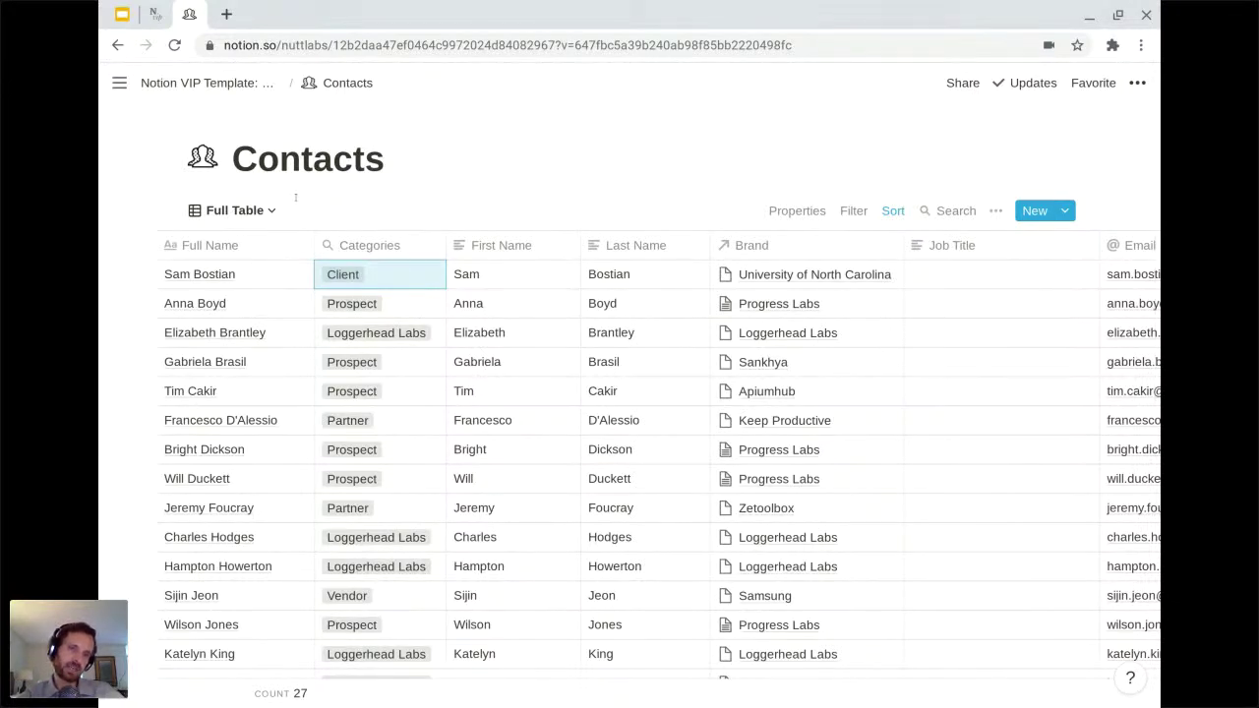
Switch Contacts to the Loggerhead Labs gallery view and inspect its available card preview options
{"action": "left_click", "coordinate": [269, 211]}
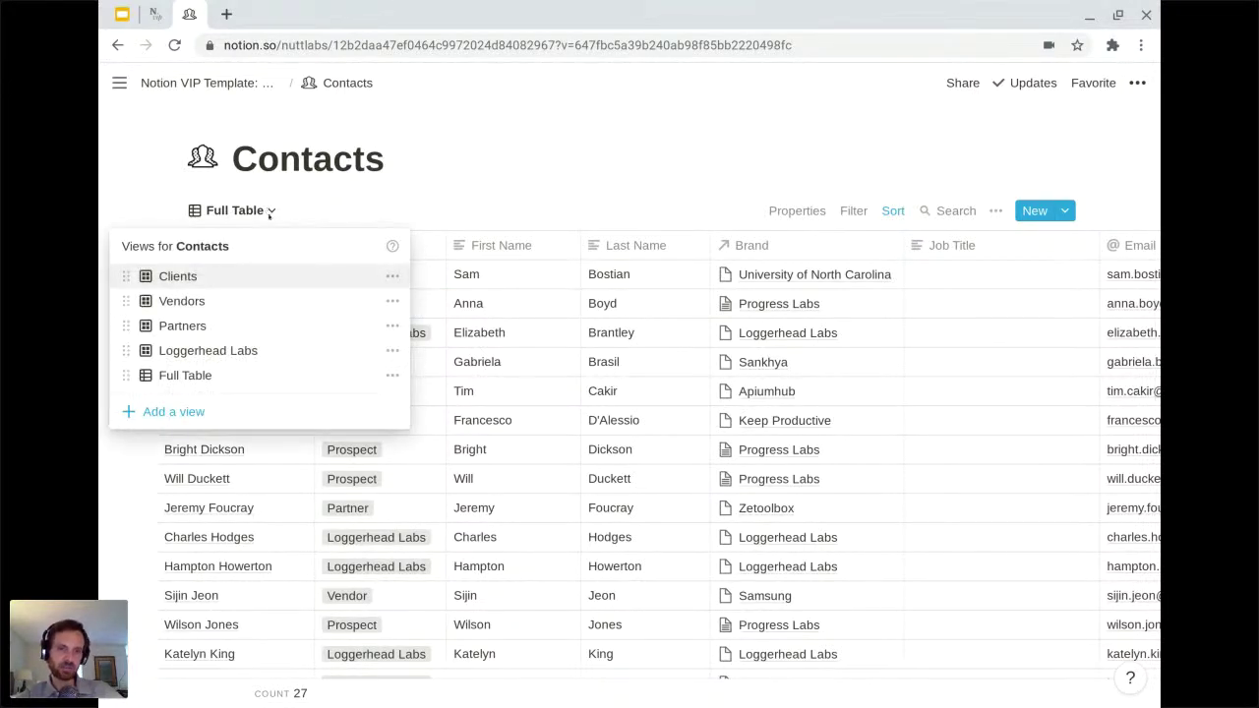
{"action": "left_click", "coordinate": [220, 355]}
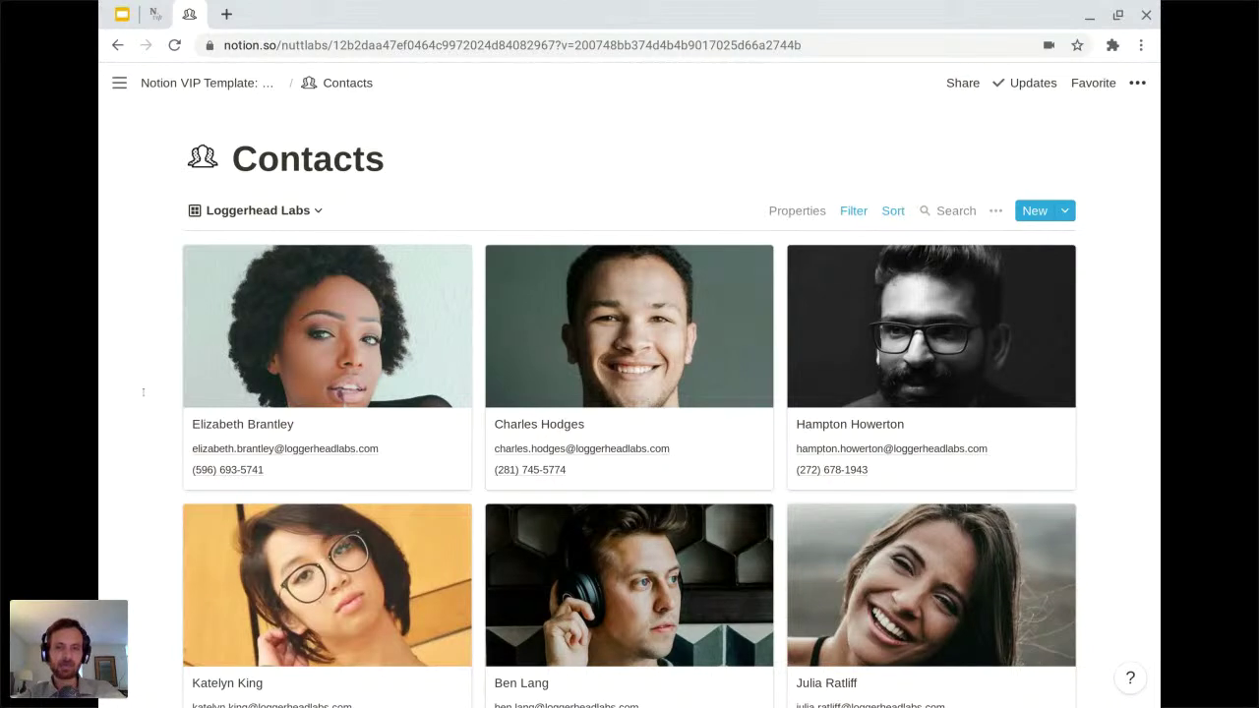
{"action": "scroll", "coordinate": [143, 392], "scroll_direction": "down", "scroll_amount": 1}
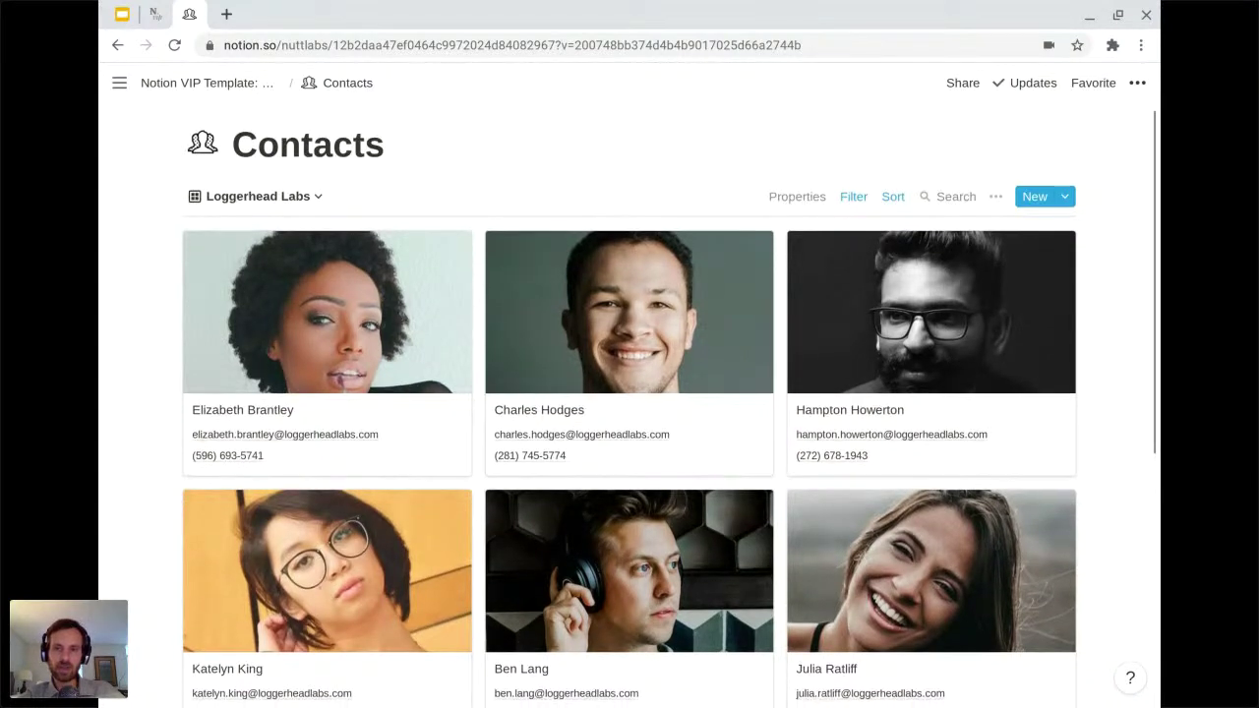
{"action": "left_click", "coordinate": [801, 196]}
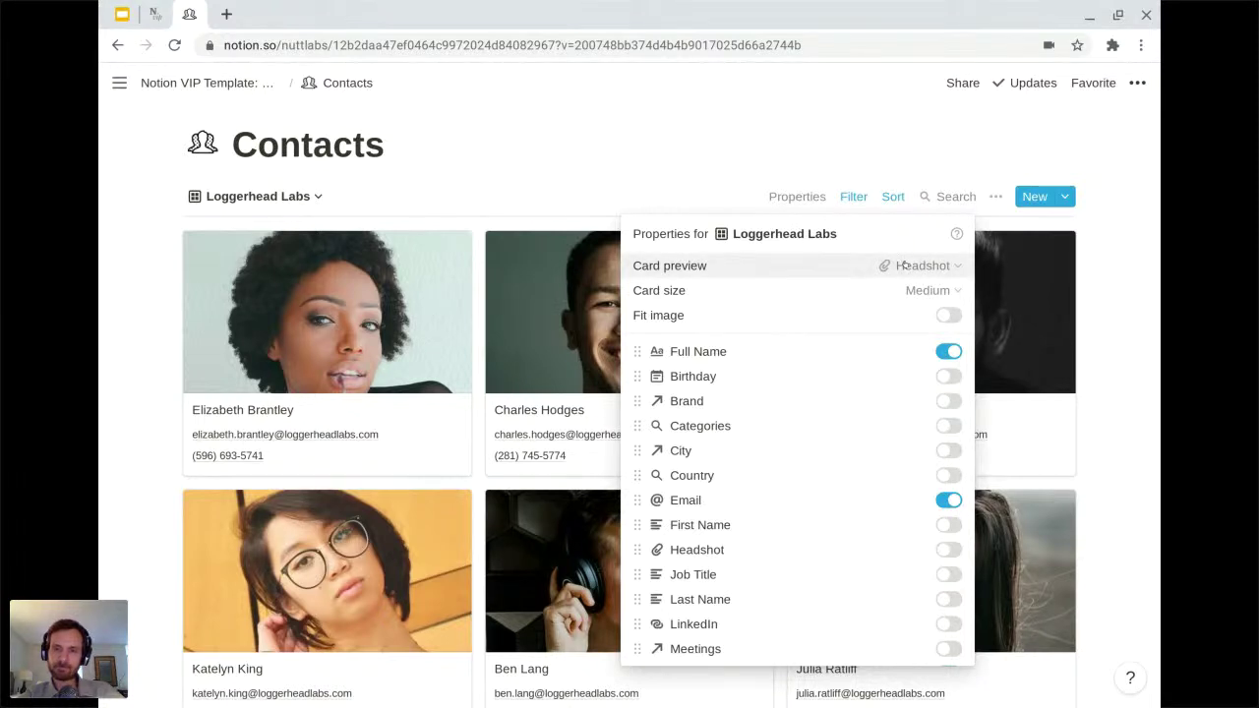
{"action": "left_click", "coordinate": [905, 265]}
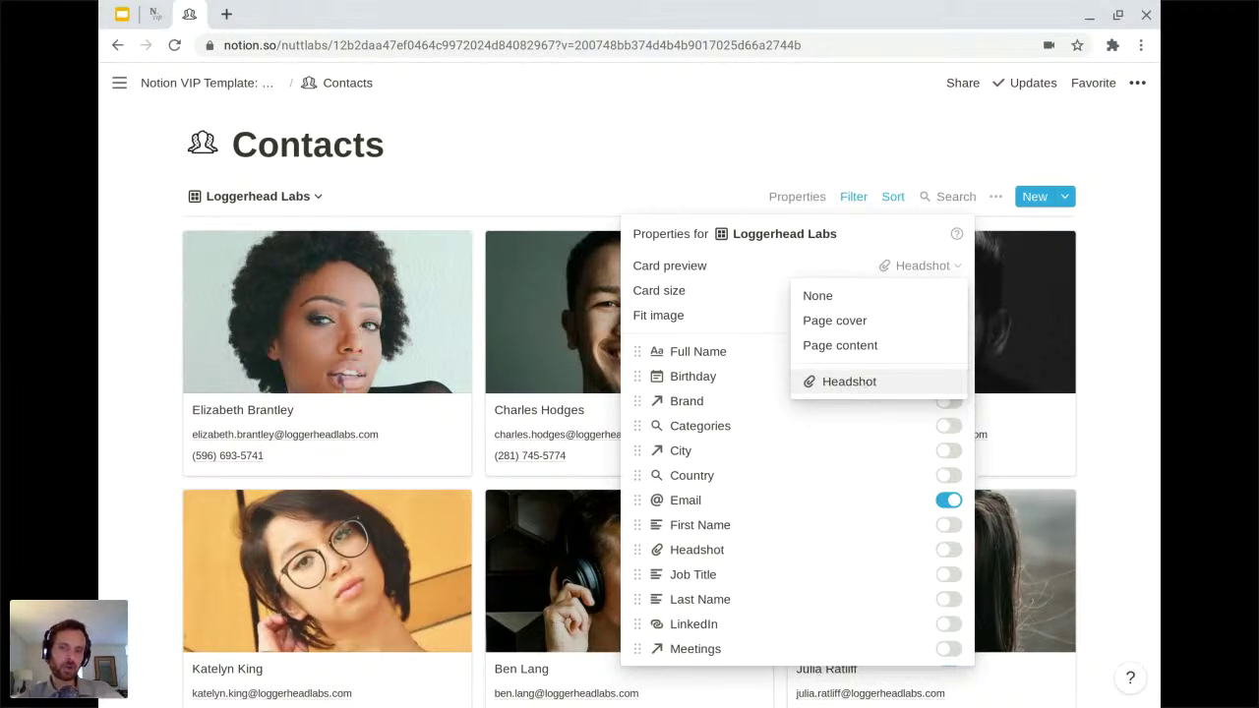
{"action": "left_click", "coordinate": [538, 193]}
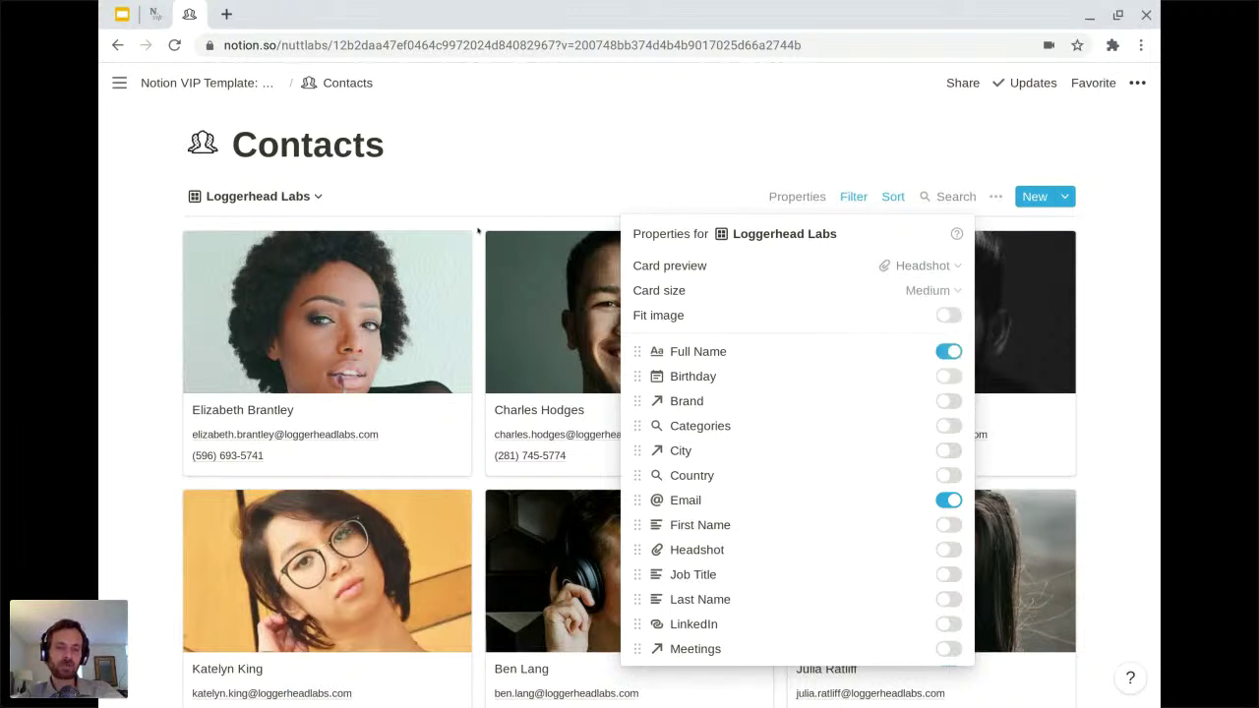
{"action": "left_click", "coordinate": [134, 324]}
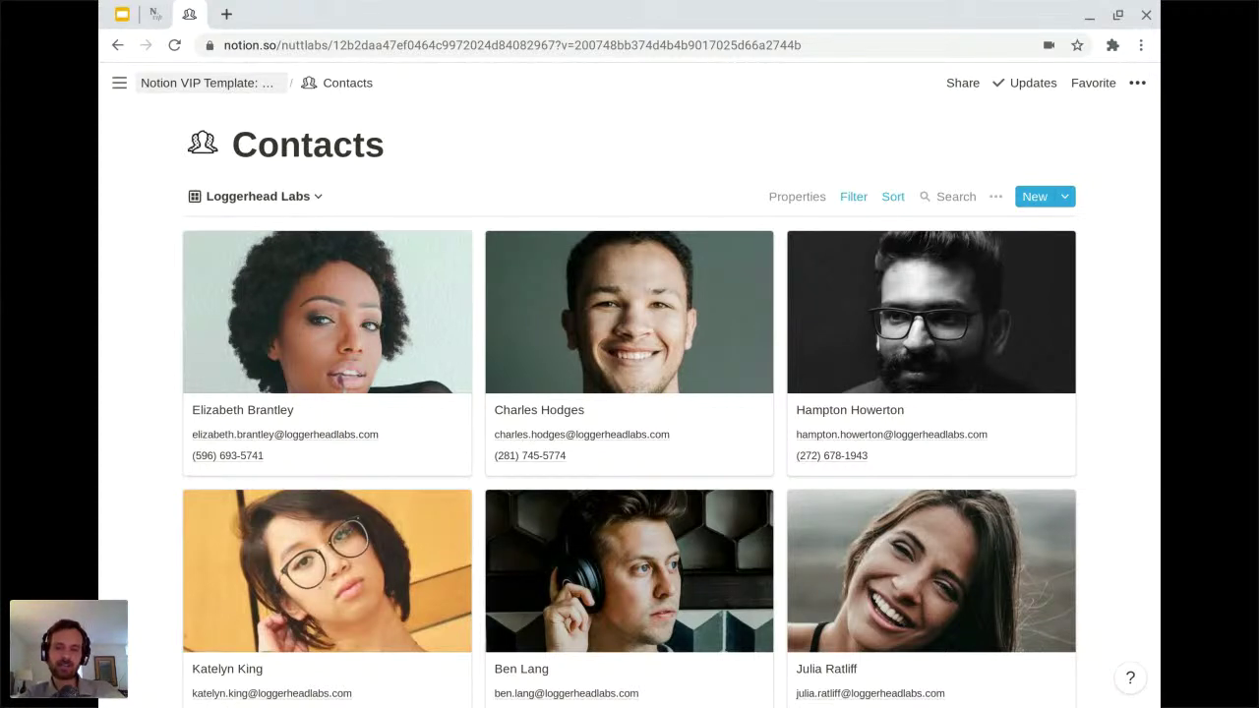
Open the Sample Sales Call › 07.29.20 entry in the Meetings & Conversations database from the template's main page
{"action": "left_click", "coordinate": [207, 83]}
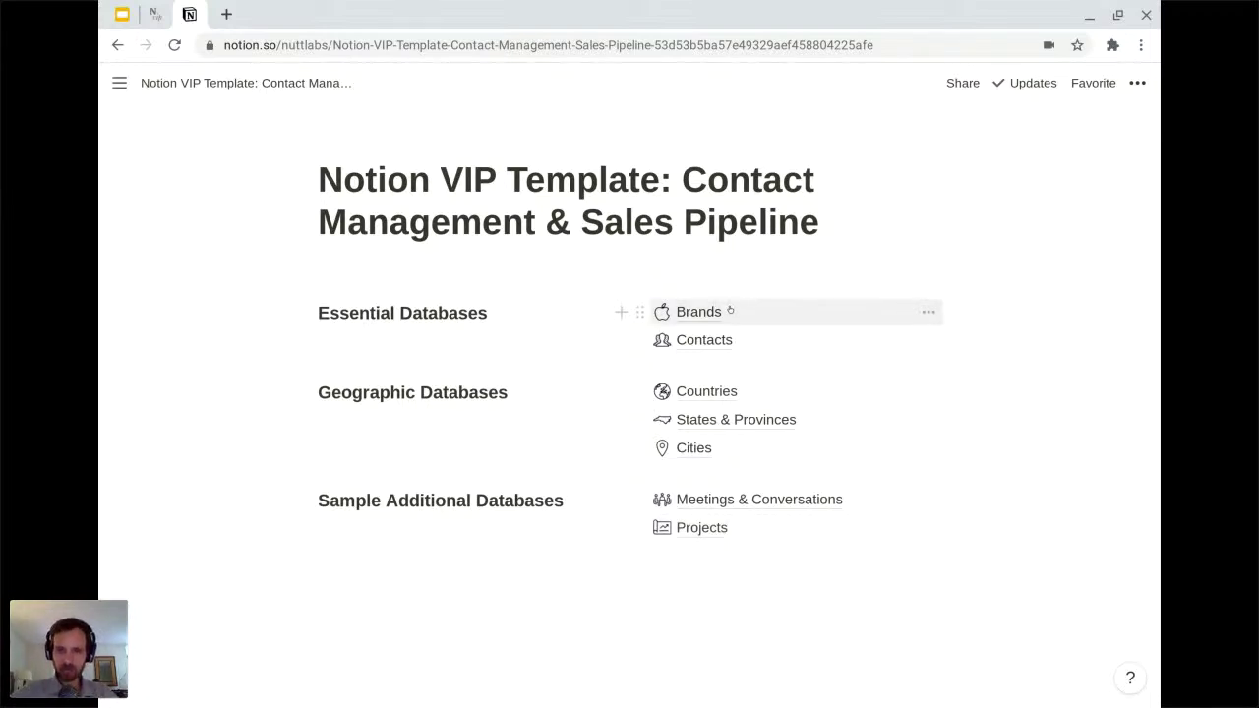
{"action": "left_click", "coordinate": [736, 501]}
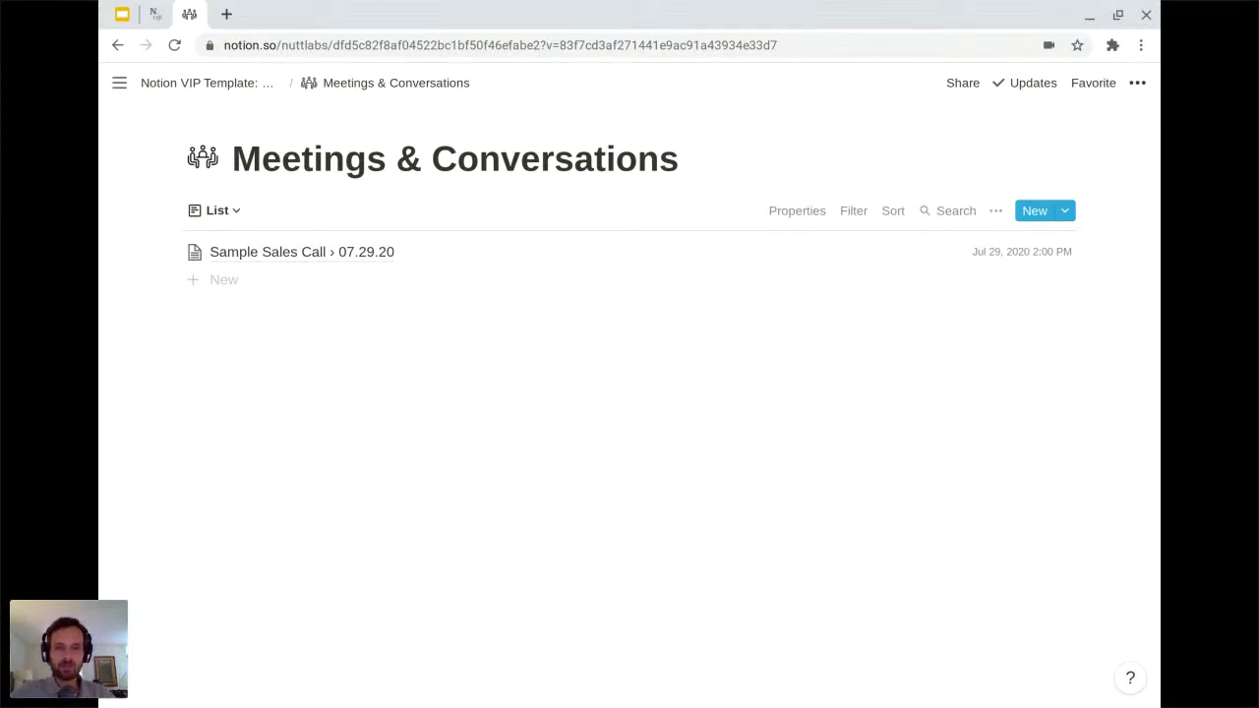
{"action": "left_click", "coordinate": [327, 253]}
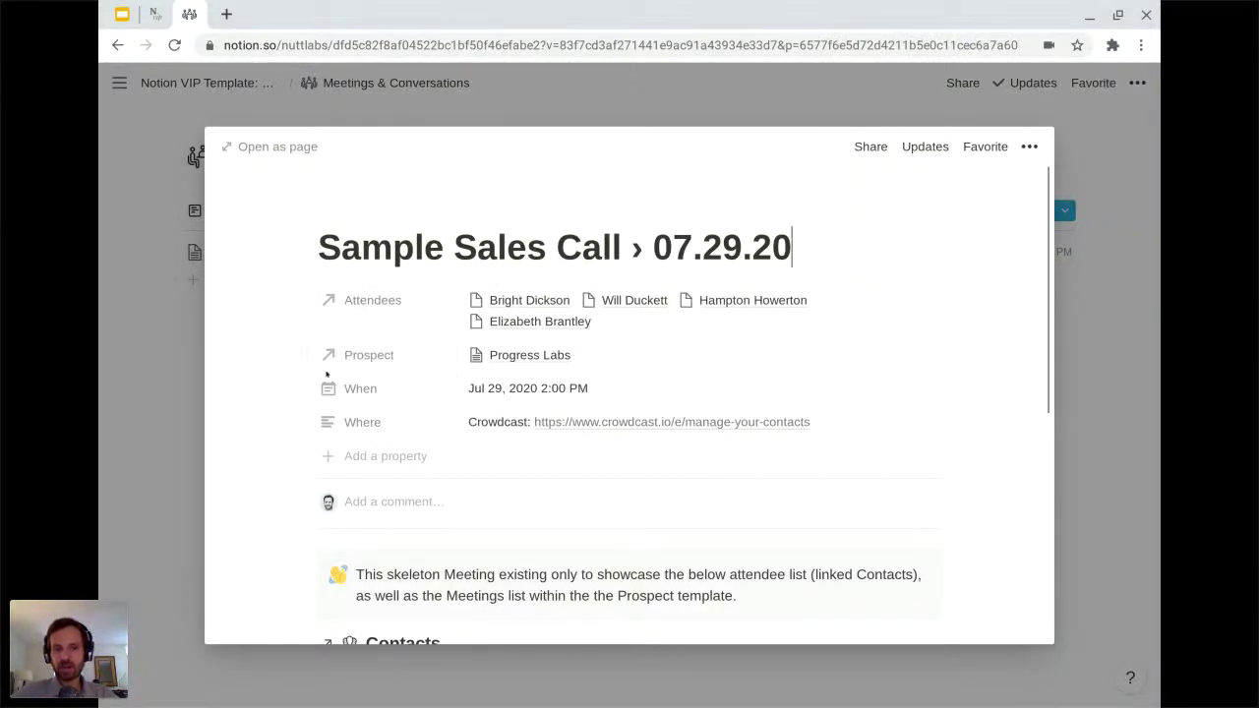
Examine the sample sales call's Attendees and Prospect relations alongside its linked Contacts gallery
{"action": "scroll", "coordinate": [326, 374], "scroll_direction": "down", "scroll_amount": 5}
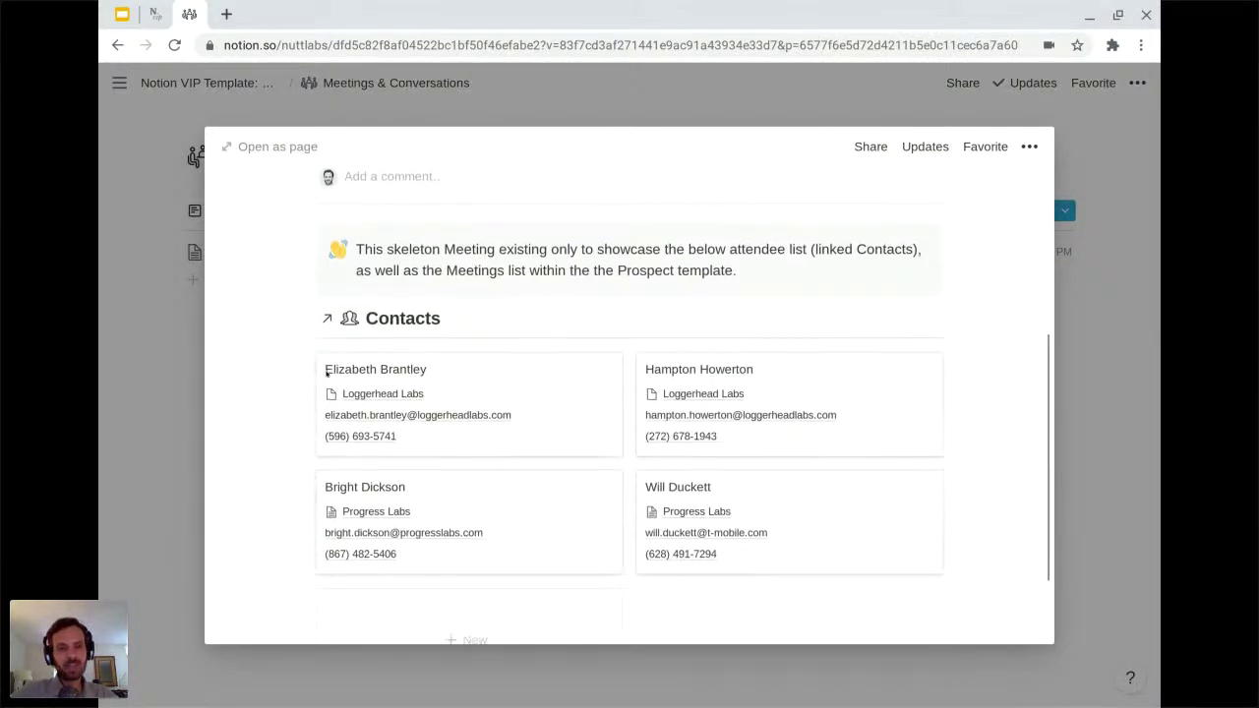
{"action": "scroll", "coordinate": [315, 379], "scroll_direction": "down", "scroll_amount": 2}
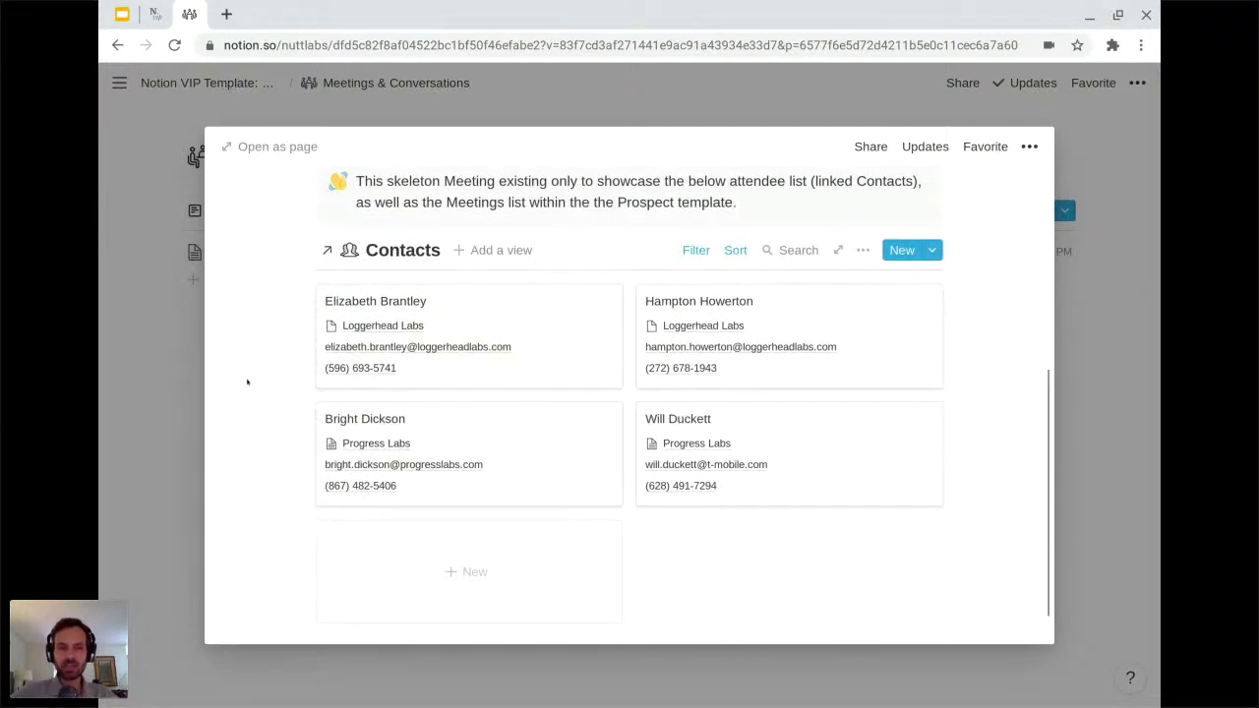
{"action": "scroll", "coordinate": [246, 382], "scroll_direction": "up", "scroll_amount": 6}
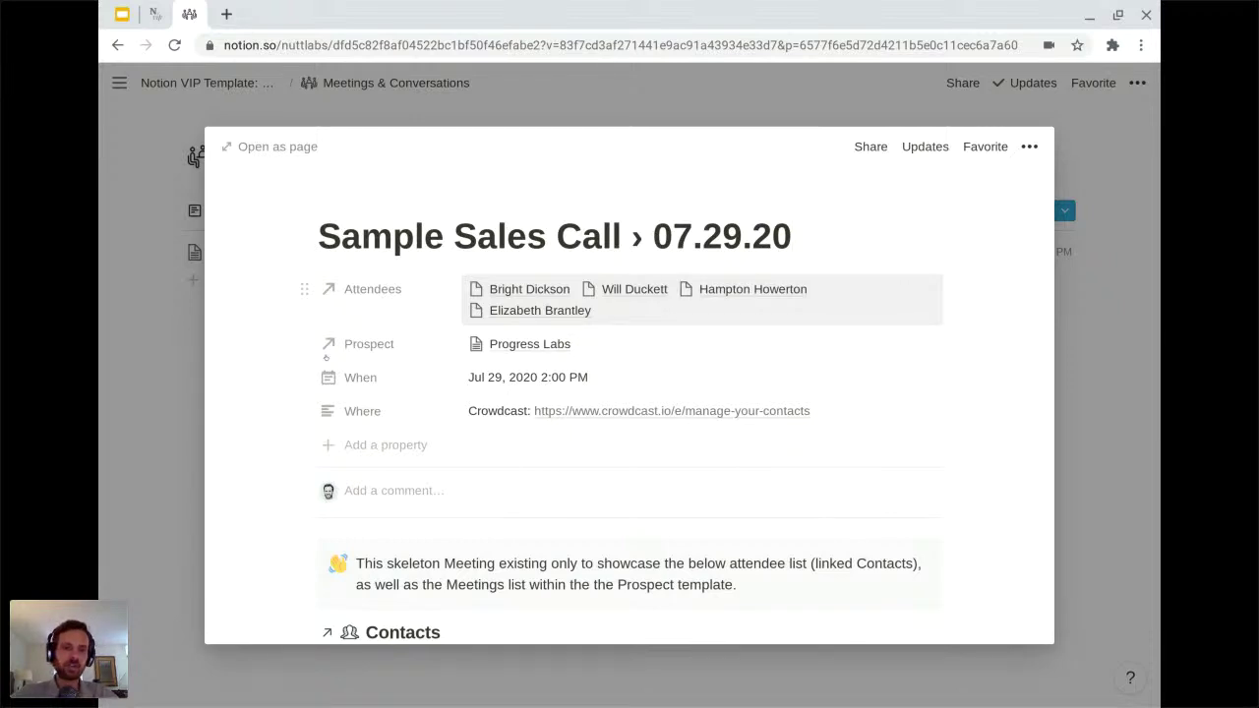
{"action": "scroll", "coordinate": [273, 436], "scroll_direction": "down", "scroll_amount": 4}
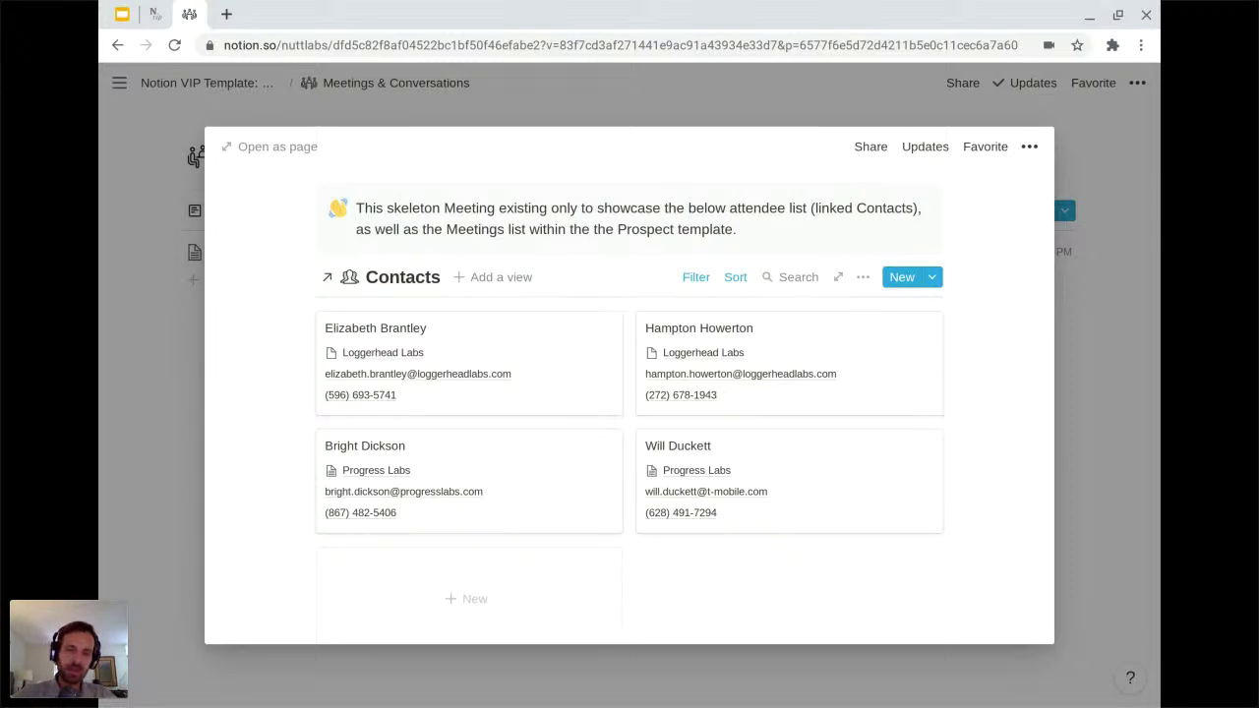
{"action": "scroll", "coordinate": [473, 293], "scroll_direction": "up", "scroll_amount": 3}
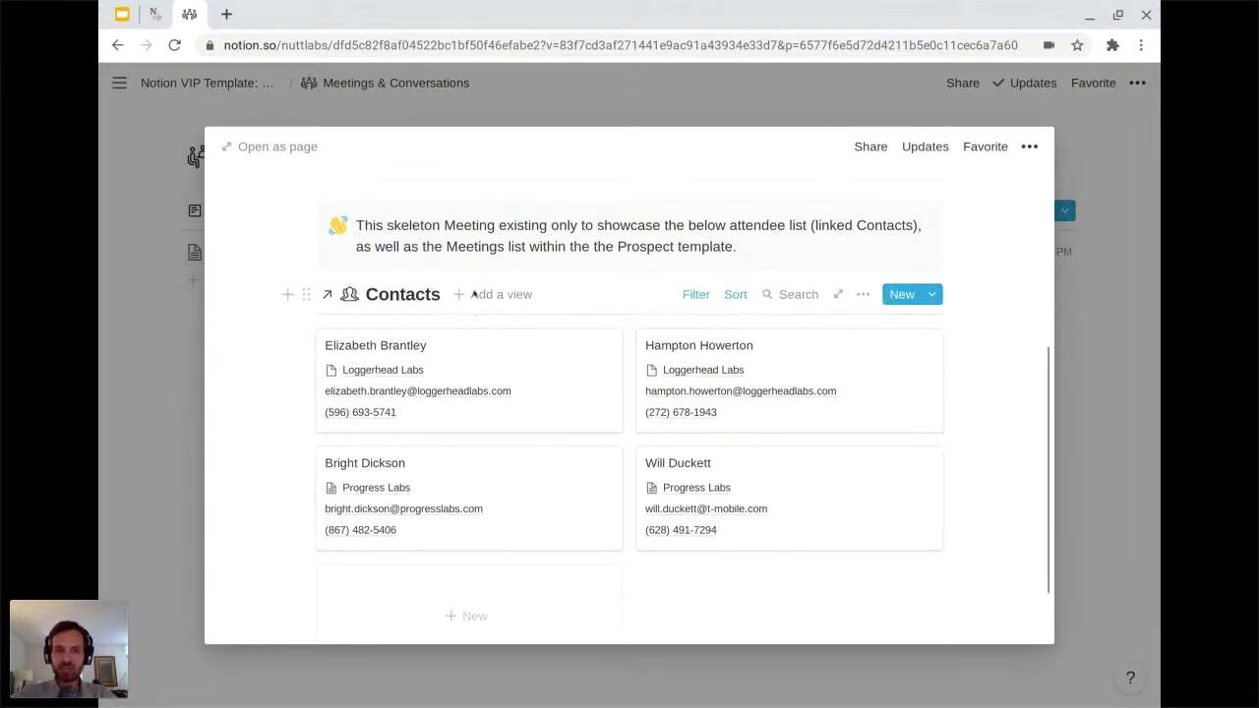
{"action": "scroll", "coordinate": [473, 293], "scroll_direction": "up", "scroll_amount": 2}
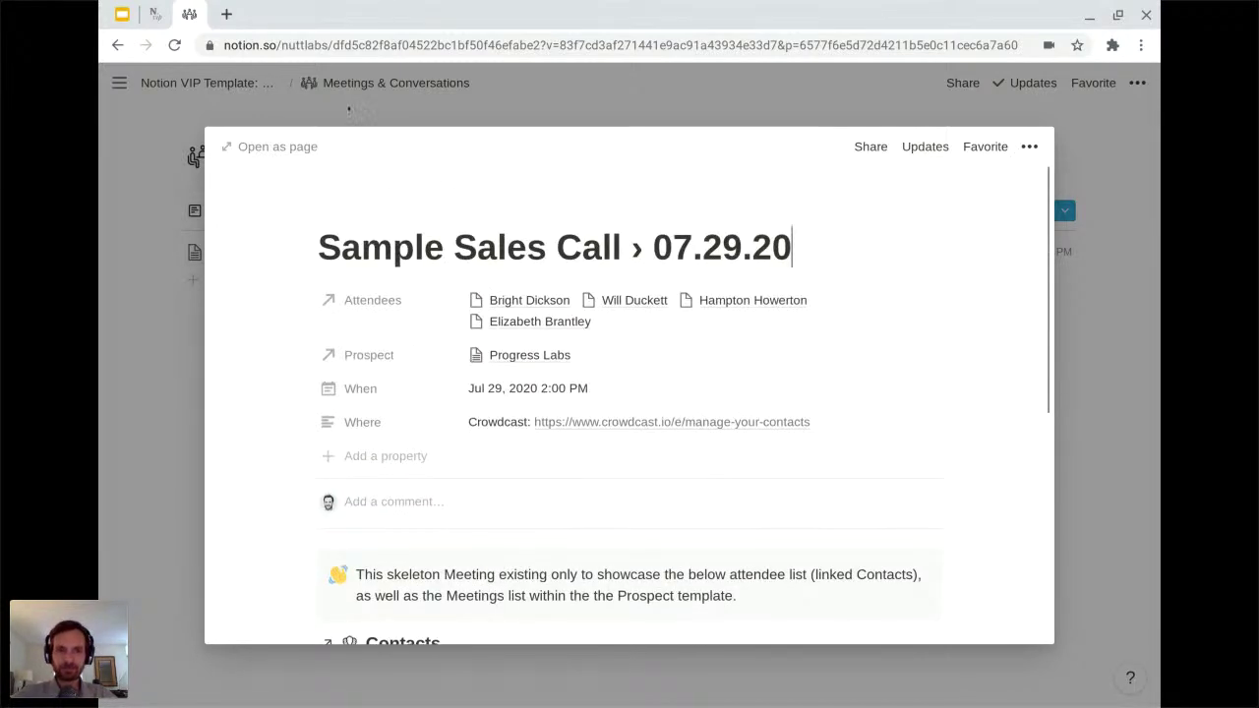
Return to the template's main page and open the Sample Project entry in the Projects database
{"action": "left_click", "coordinate": [253, 85]}
{"action": "left_click", "coordinate": [249, 86]}
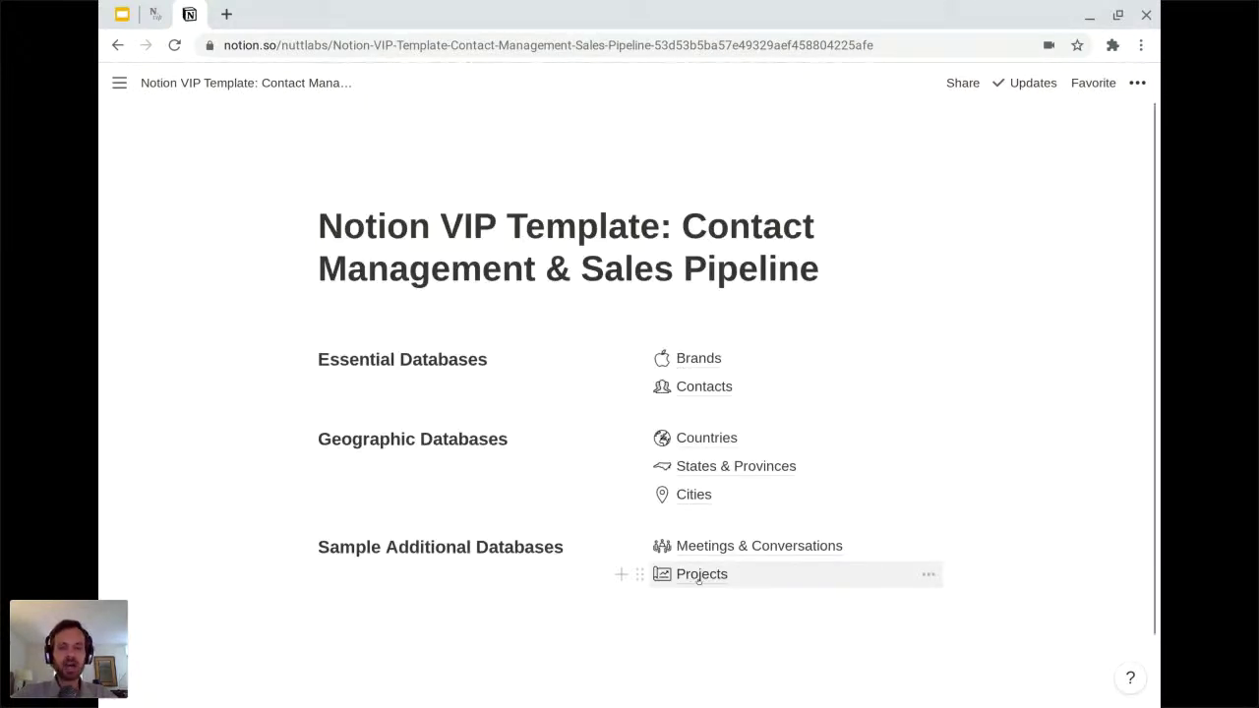
{"action": "left_click", "coordinate": [698, 578]}
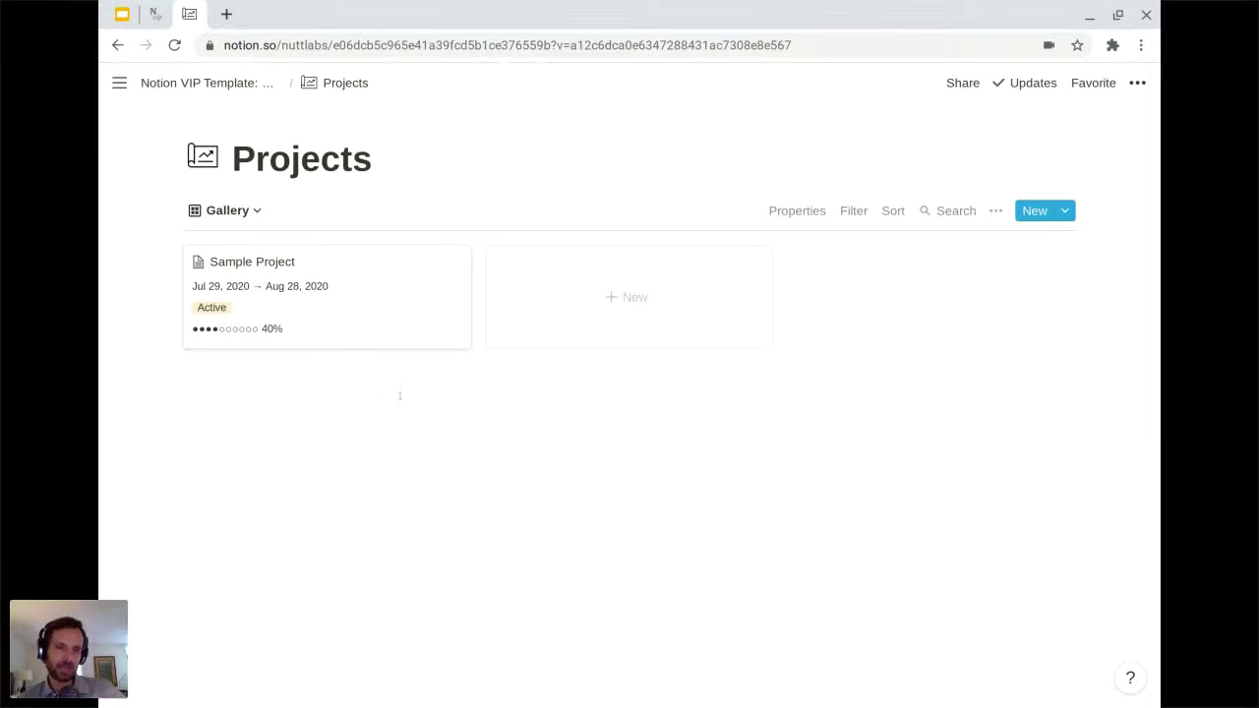
{"action": "left_click", "coordinate": [382, 321]}
Examine the Sample Project's linked Contacts gallery and its Status, Timeframe, Progress and Team properties
{"action": "scroll", "coordinate": [383, 322], "scroll_direction": "down", "scroll_amount": 1}
{"action": "scroll", "coordinate": [382, 321], "scroll_direction": "down", "scroll_amount": 5}
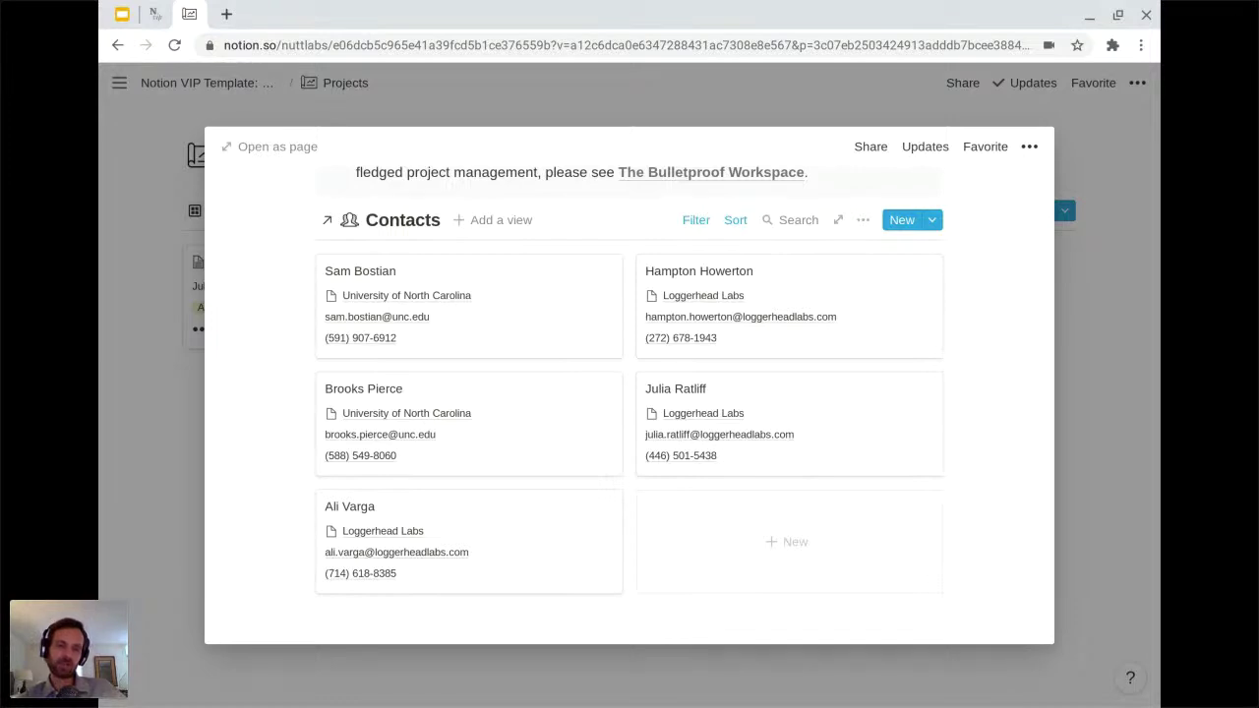
{"action": "scroll", "coordinate": [682, 403], "scroll_direction": "up", "scroll_amount": 5}
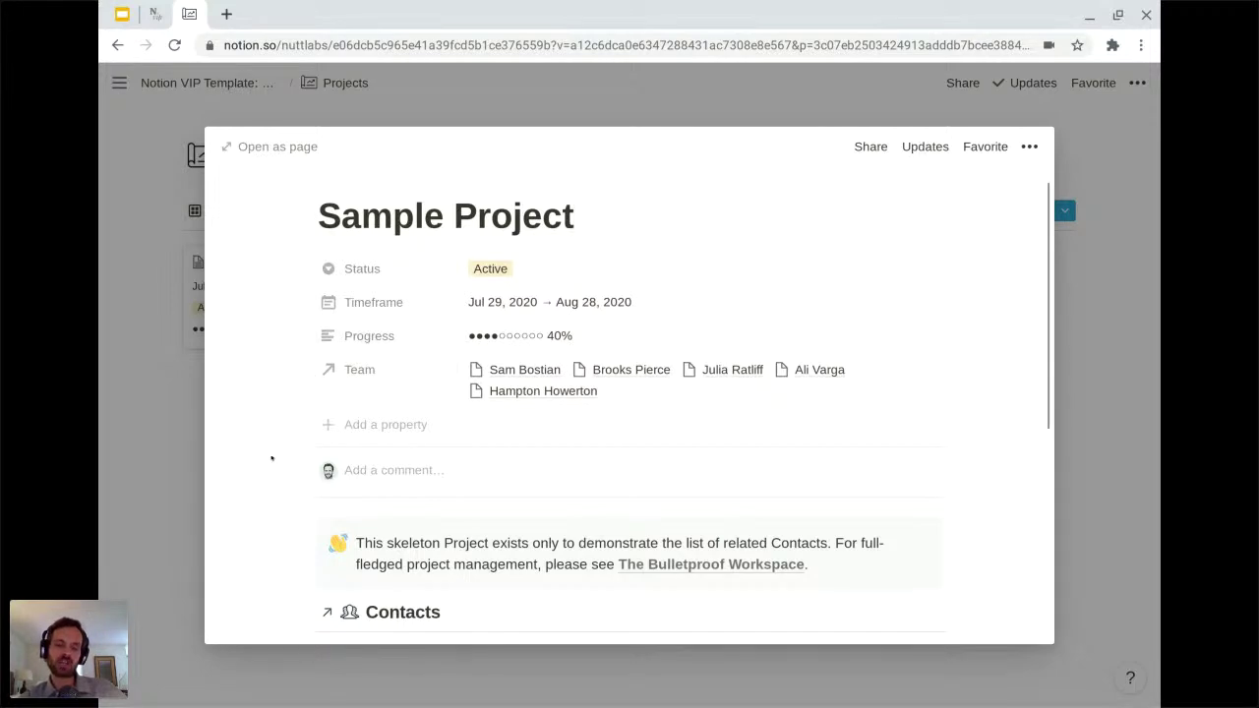
Review the contacts linked beneath the Sample Project's properties and close the project entry
{"action": "scroll", "coordinate": [271, 457], "scroll_direction": "down", "scroll_amount": 2}
{"action": "scroll", "coordinate": [271, 457], "scroll_direction": "down", "scroll_amount": 2}
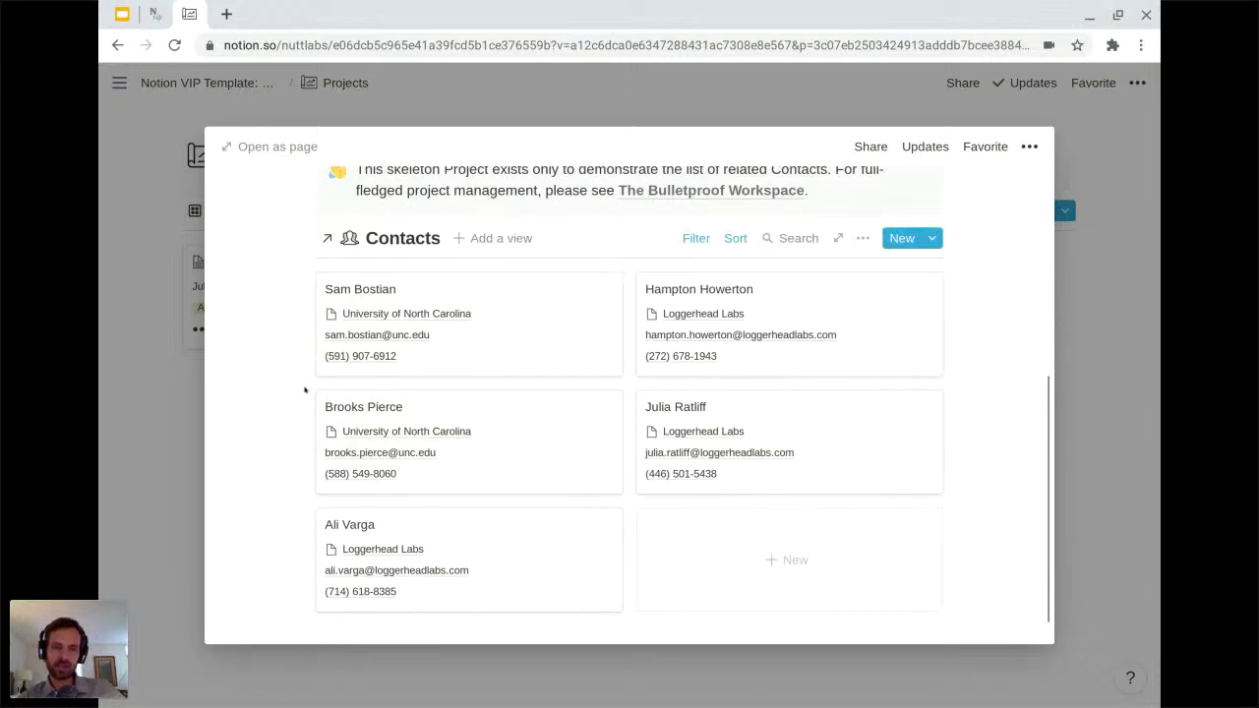
{"action": "left_click", "coordinate": [181, 417]}
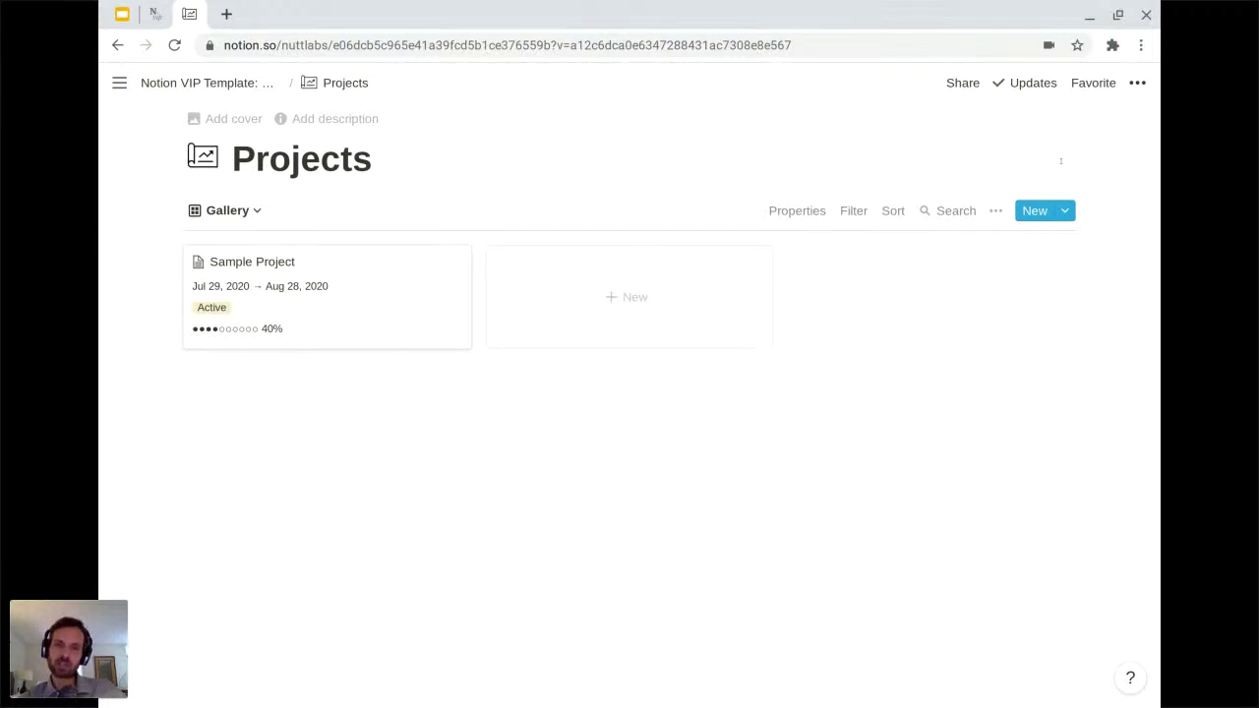
Check the Projects database for page templates and return to the template's main page
{"action": "left_click", "coordinate": [1065, 211]}
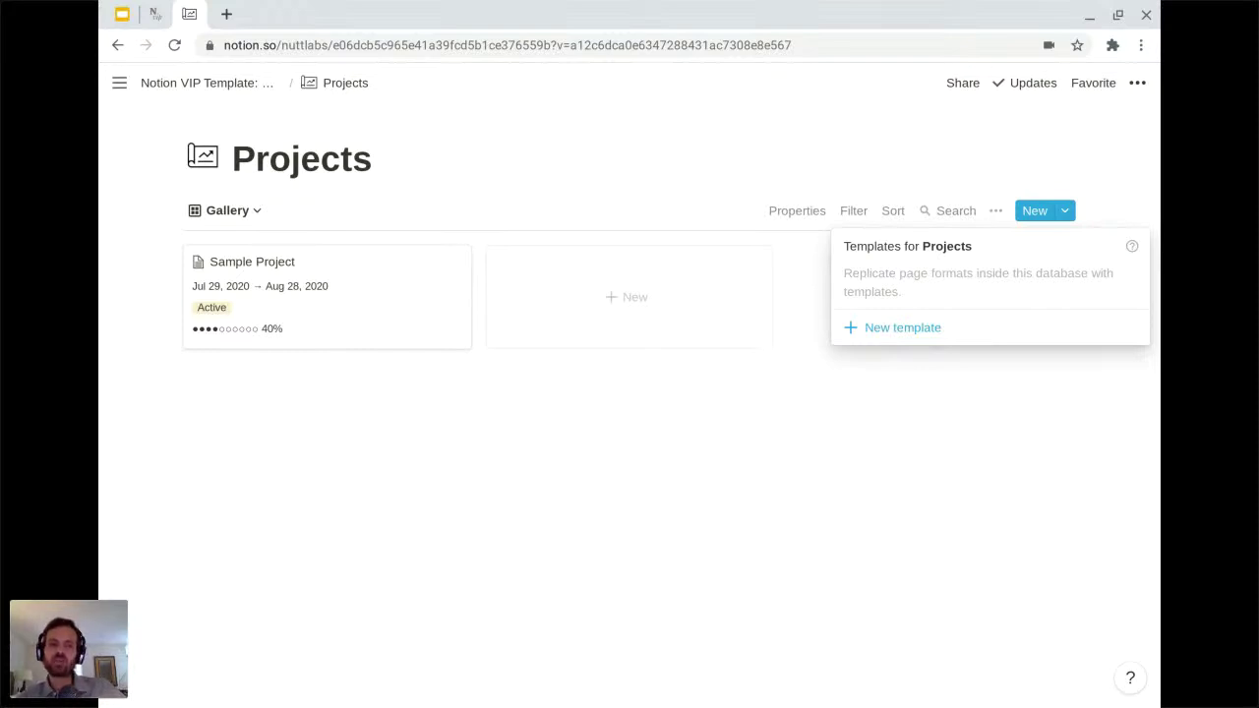
{"action": "left_click", "coordinate": [514, 175]}
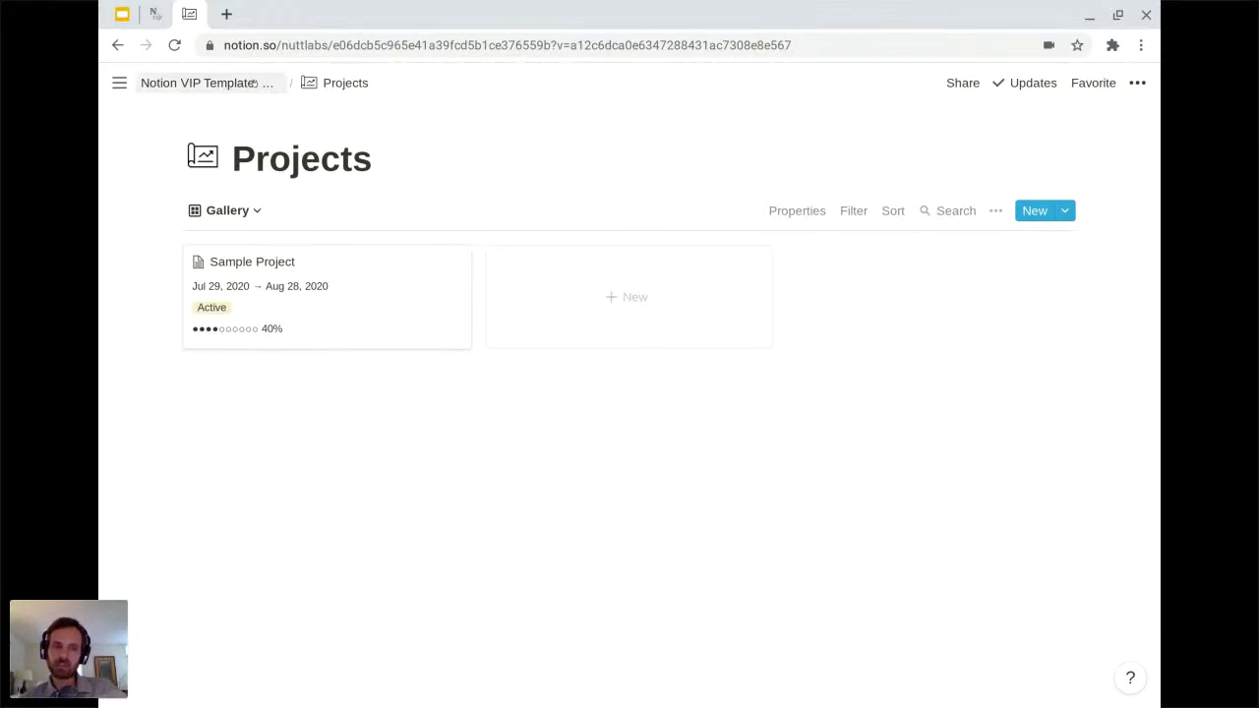
{"action": "left_click", "coordinate": [253, 82]}
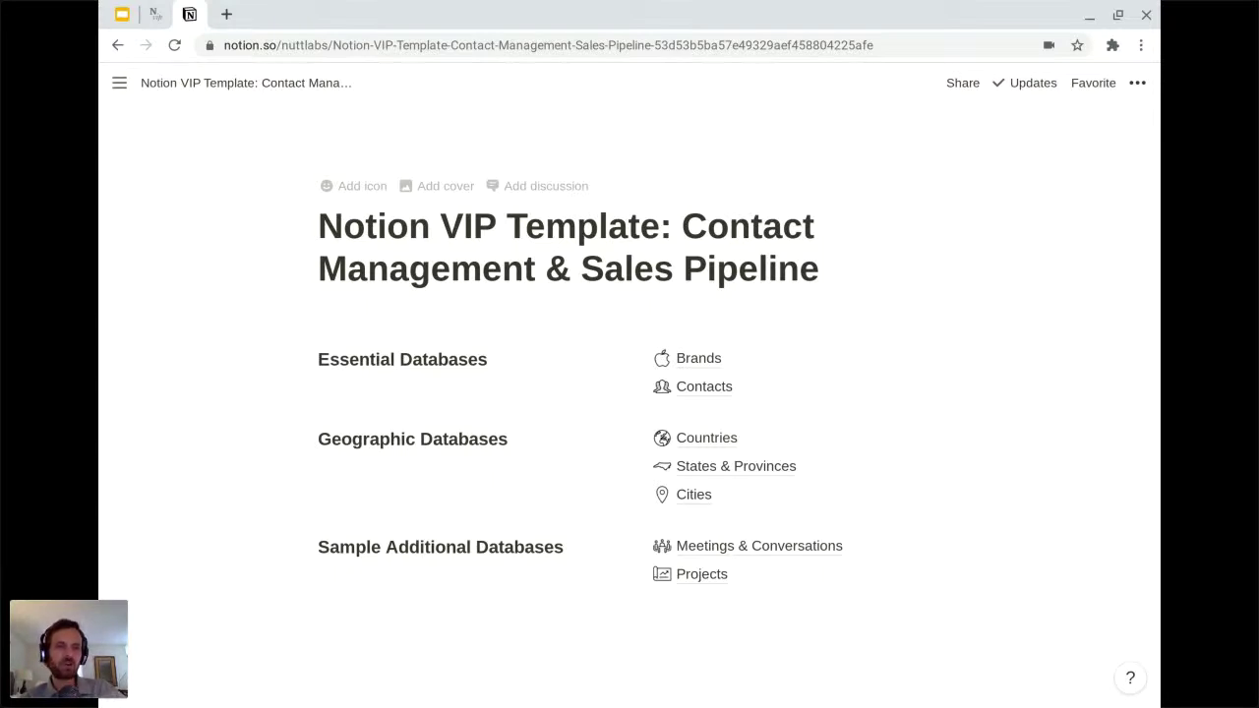
Switch to the Google Slides presentation and advance from the Relations > Selects slide to the next slide
{"action": "left_click", "coordinate": [121, 15]}
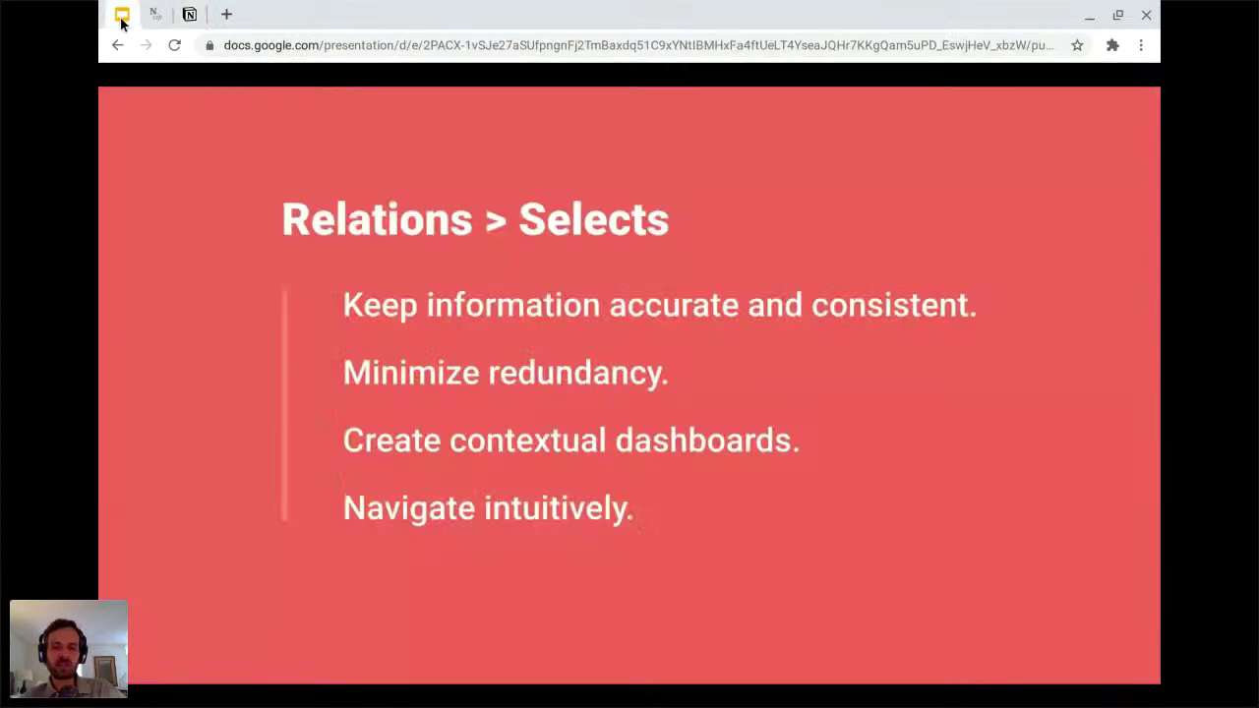
{"action": "key", "text": "Right"}
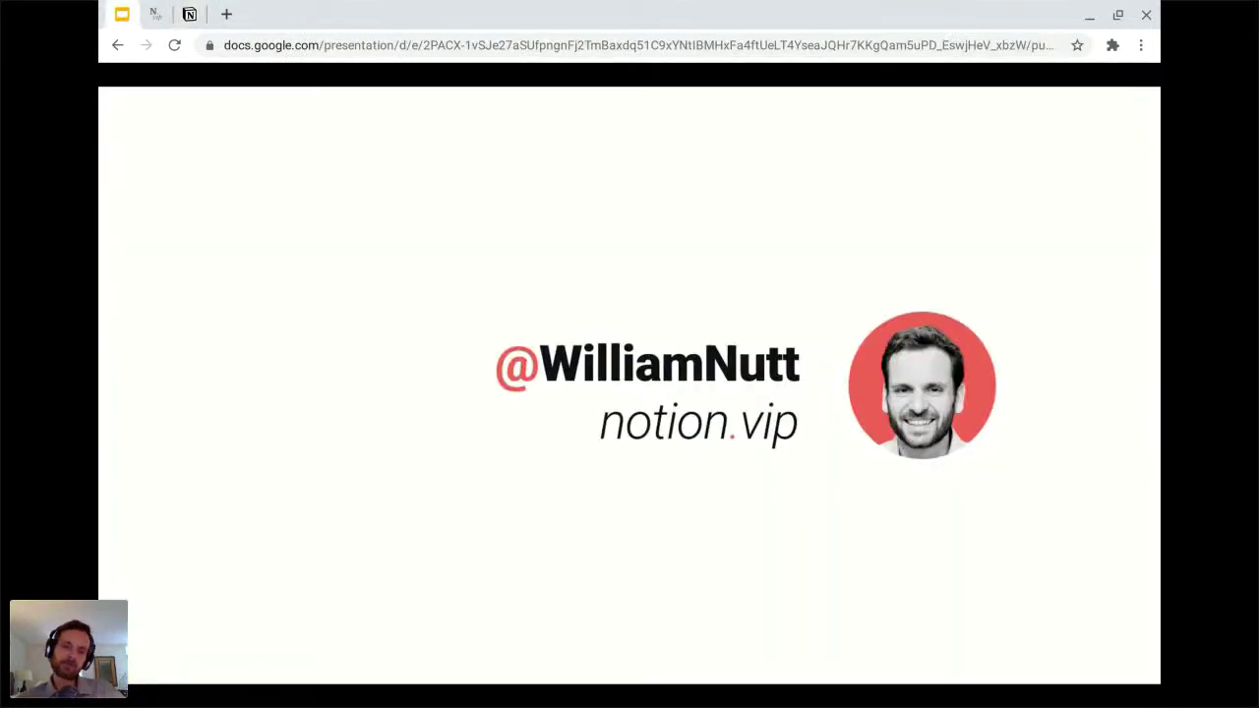
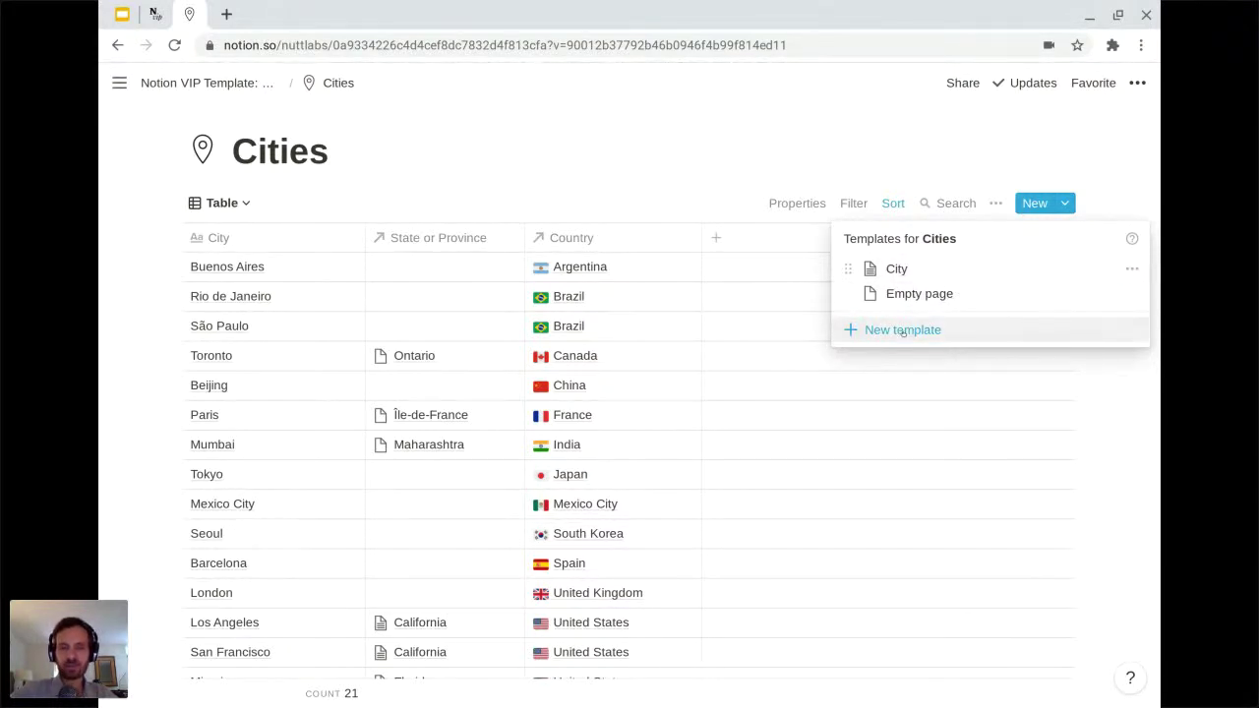
Create a new page template named City #2 in the Cities database
{"action": "left_click", "coordinate": [902, 330]}
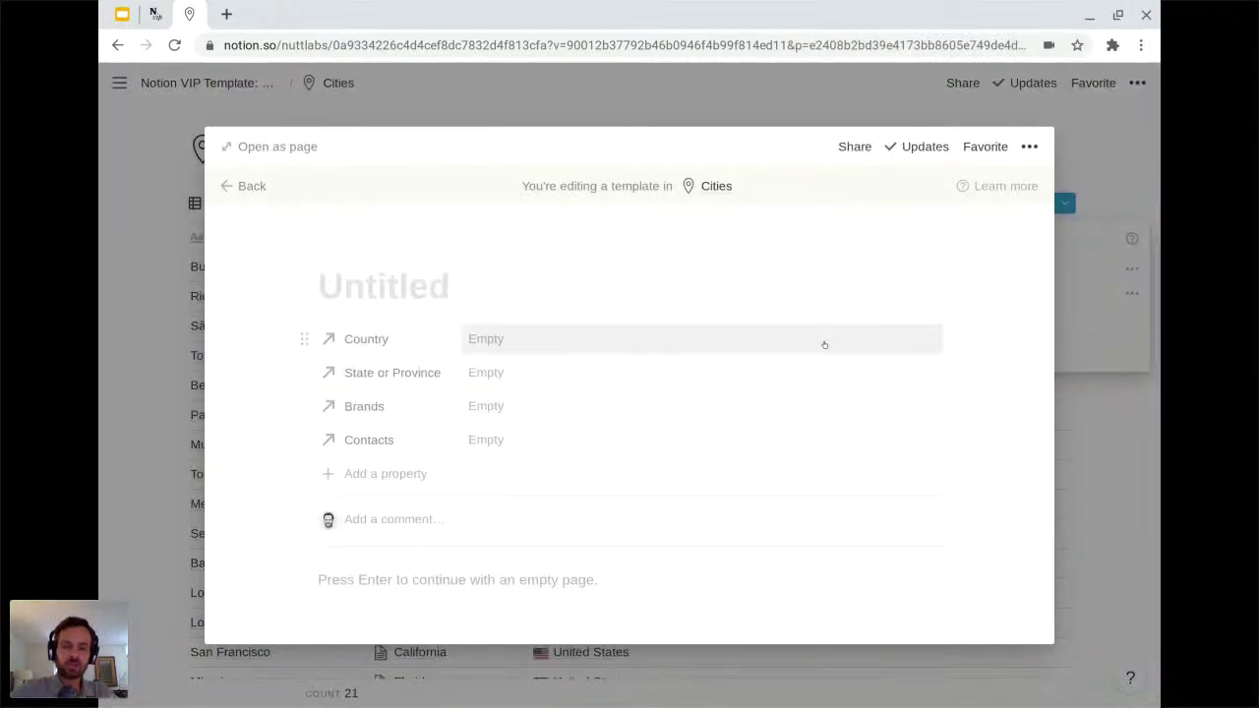
{"action": "type", "text": "City"}
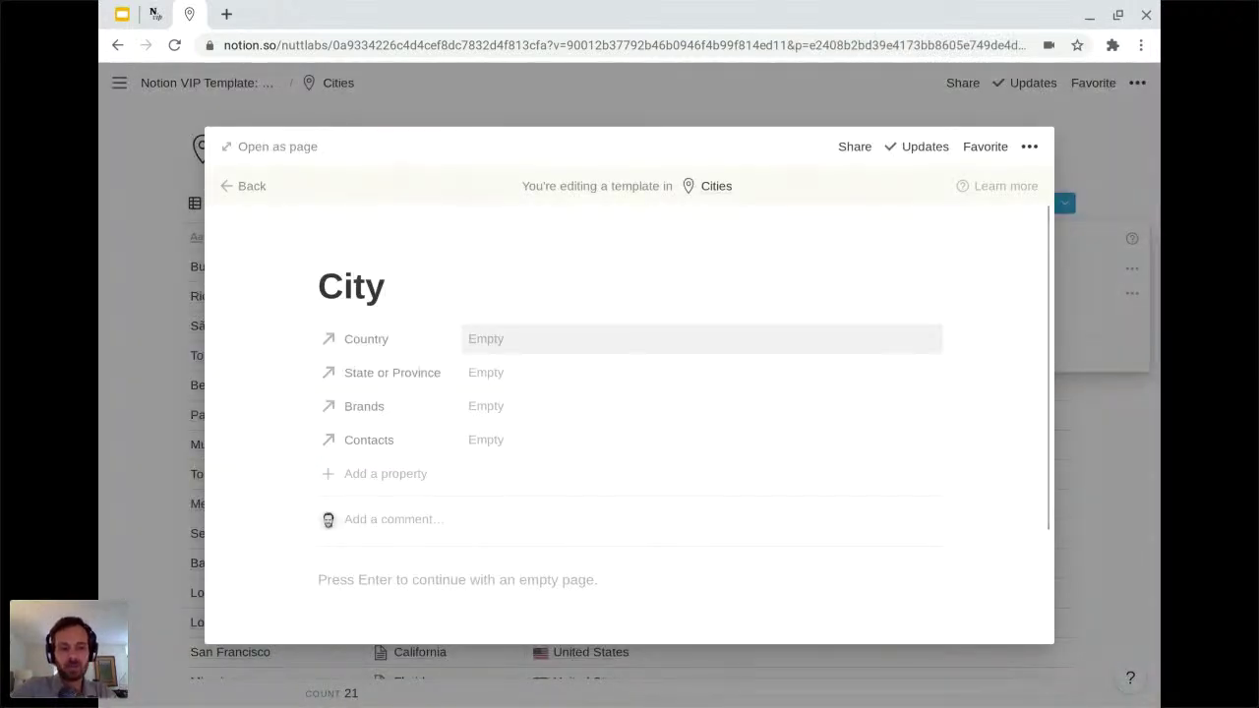
{"action": "type", "text": " #2"}
{"action": "scroll", "coordinate": [786, 360], "scroll_direction": "down", "scroll_amount": 2}
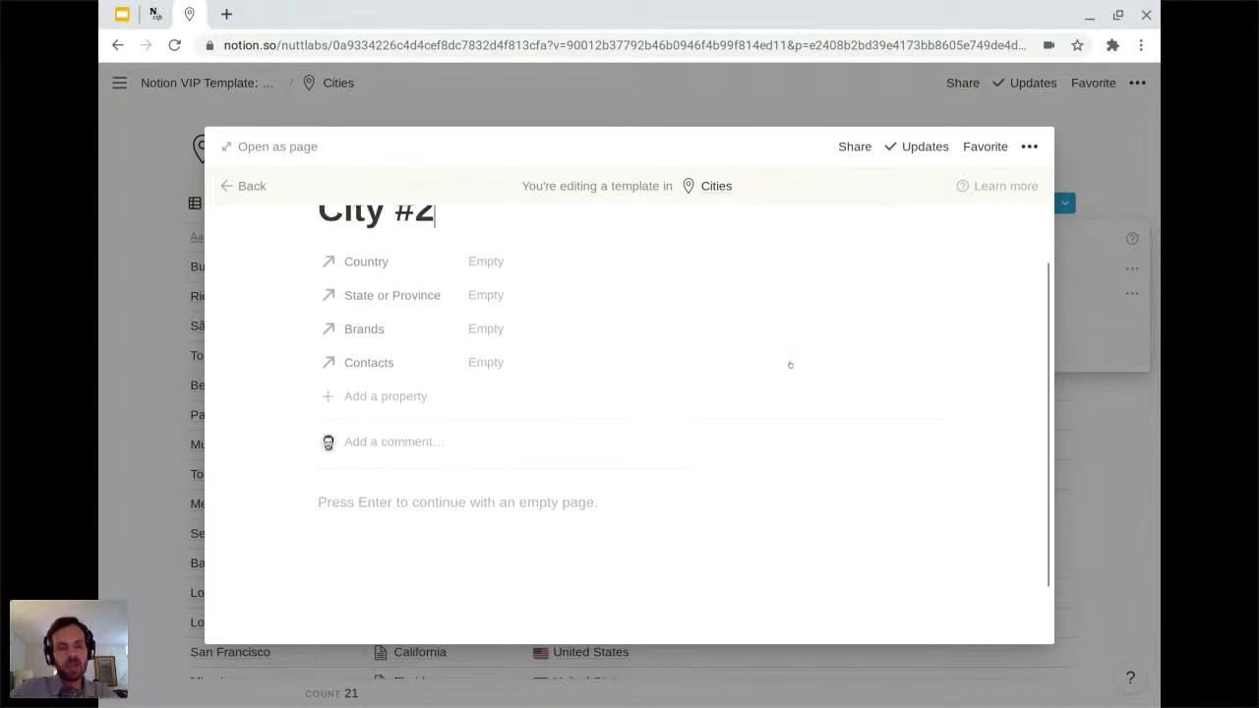
Insert a linked database in the City #2 template's body, using Brands from Notion VIP Template: Contact Management & Sales Pipeline
{"action": "left_click", "coordinate": [551, 494]}
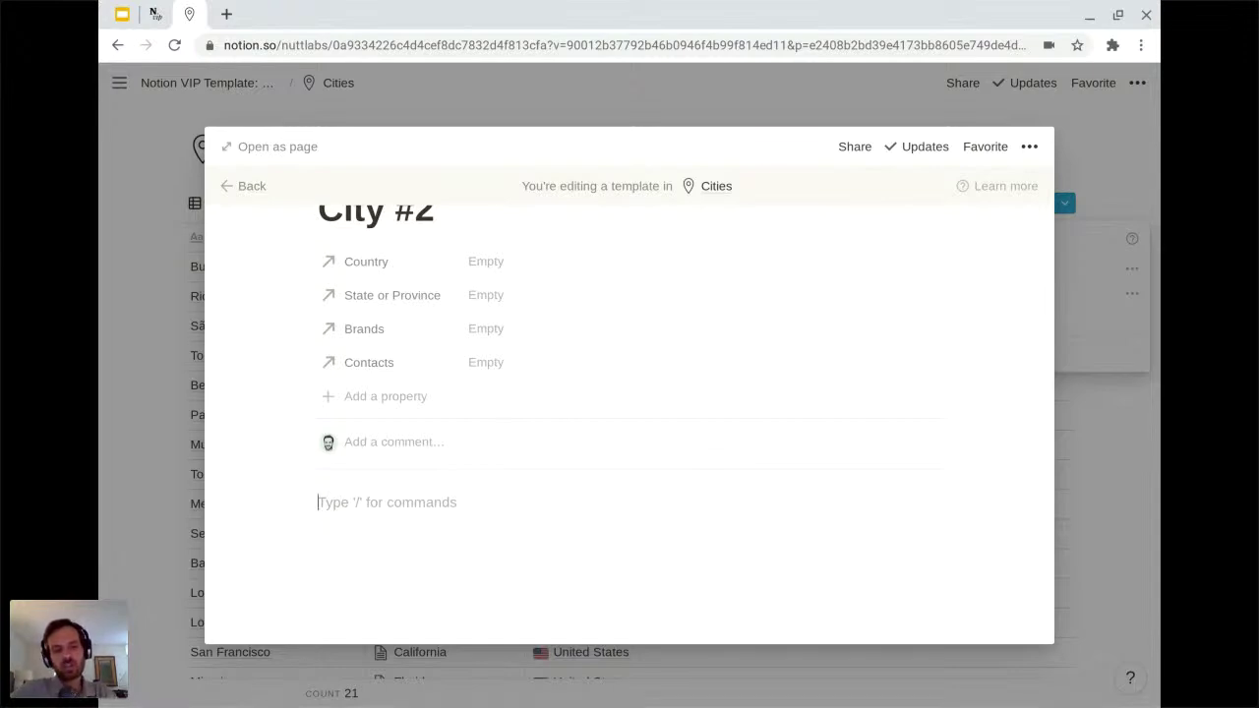
{"action": "type", "text": "/linked"}
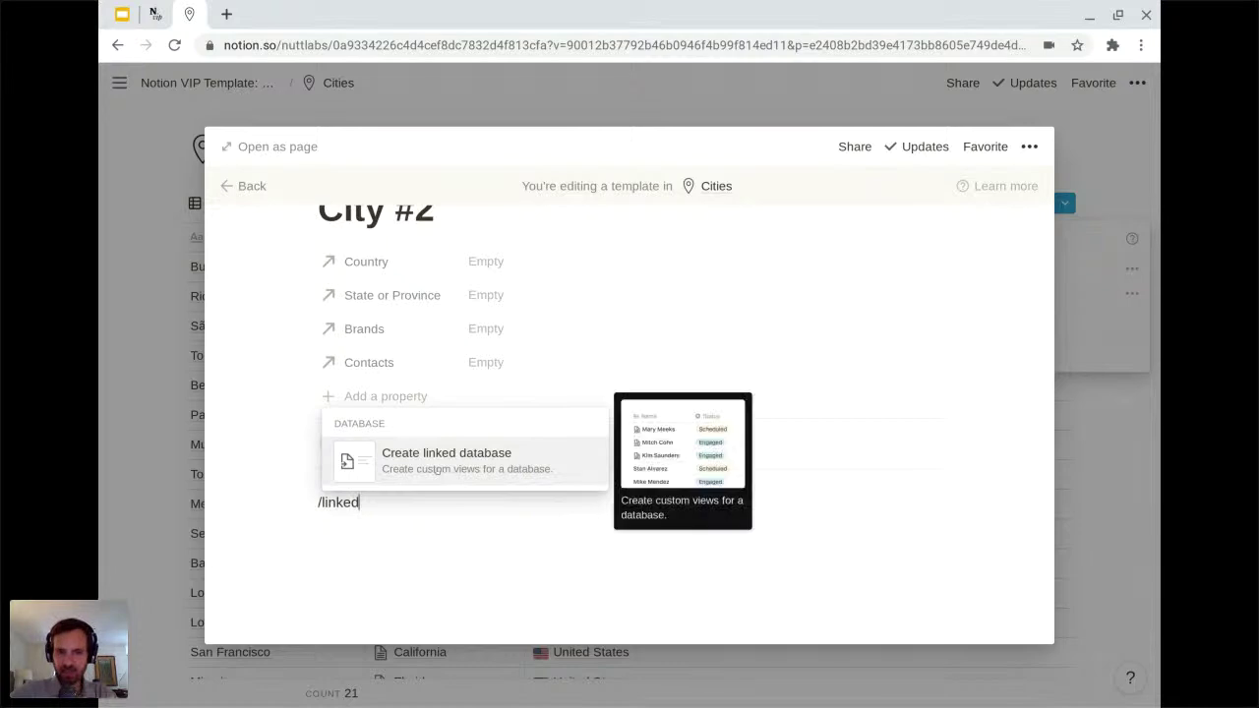
{"action": "left_click", "coordinate": [438, 470]}
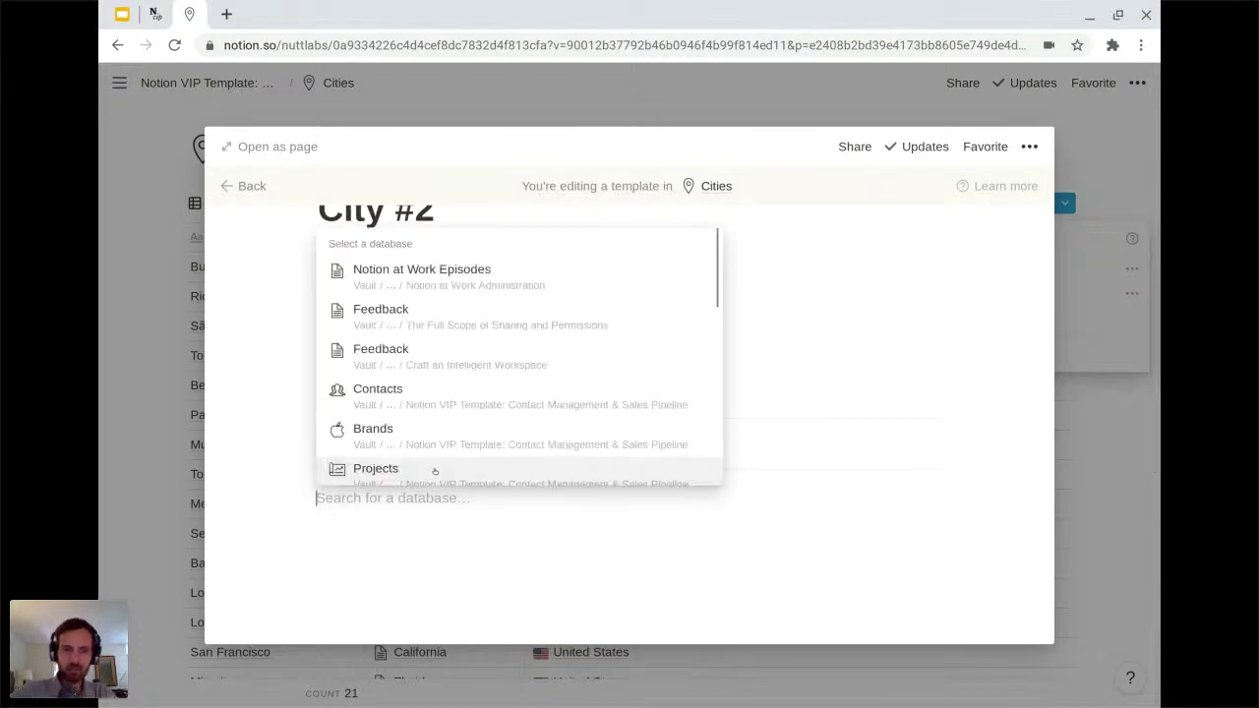
{"action": "type", "text": "brands"}
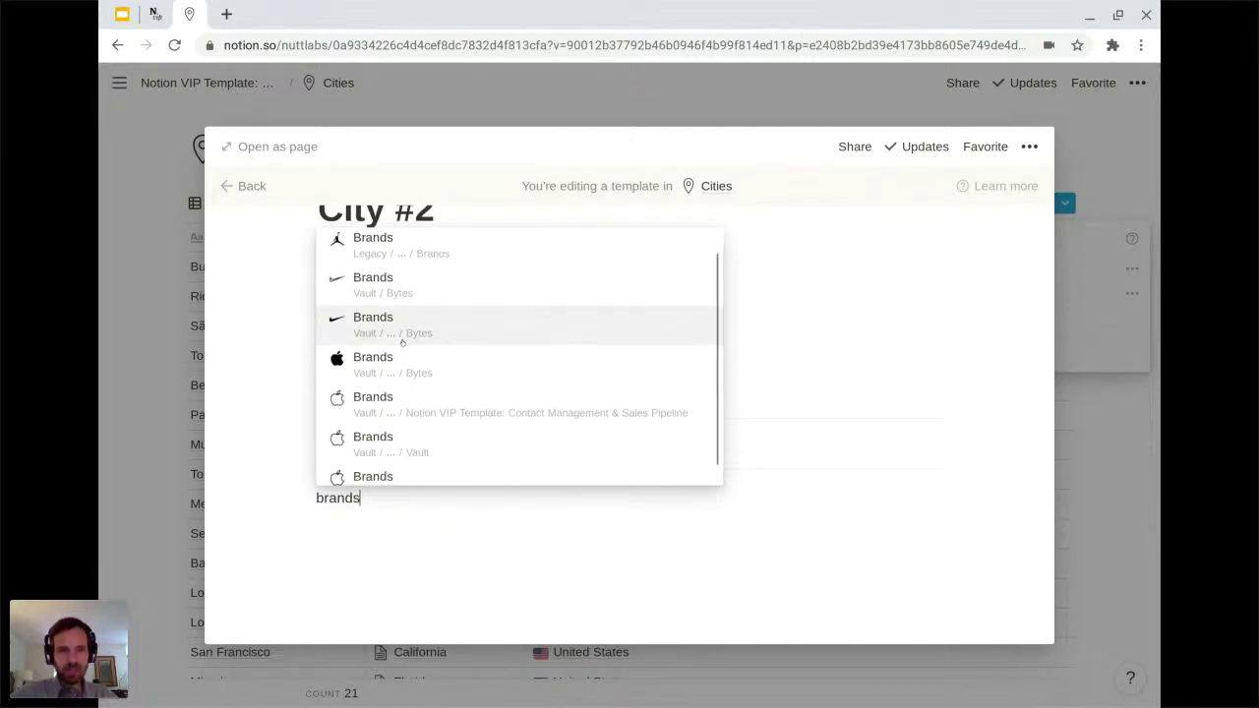
{"action": "scroll", "coordinate": [400, 358], "scroll_direction": "down", "scroll_amount": 1}
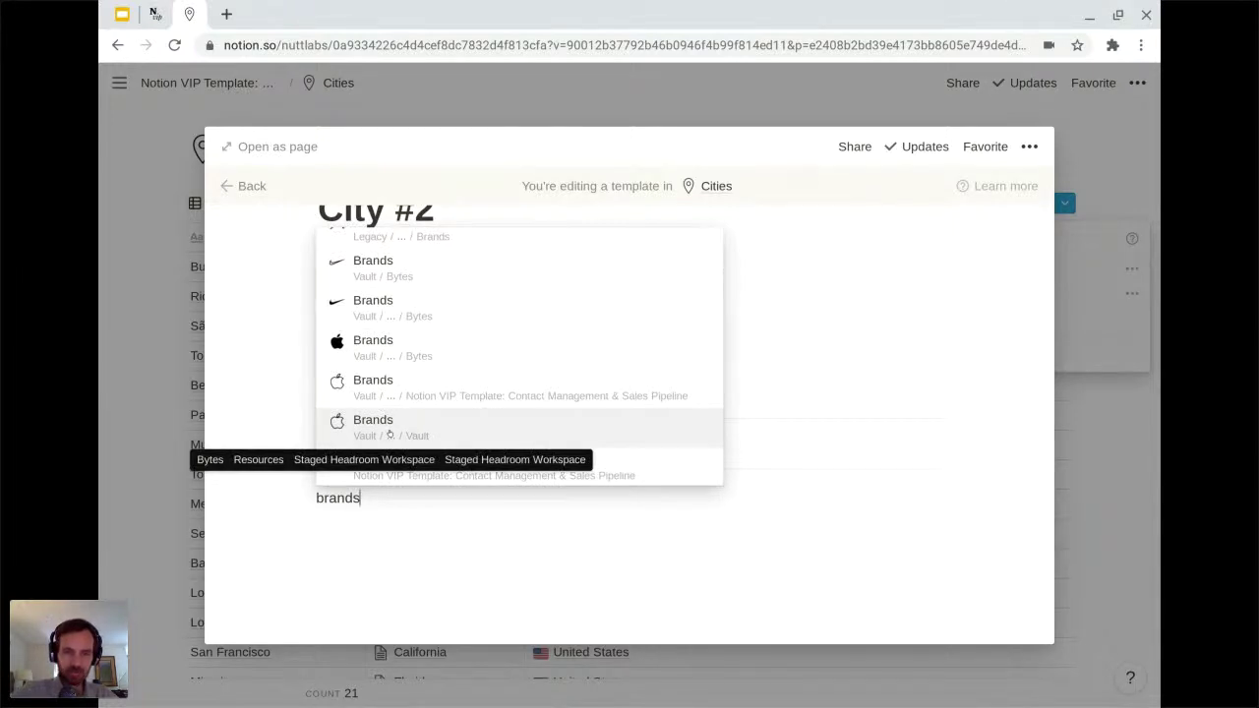
{"action": "scroll", "coordinate": [384, 460], "scroll_direction": "down", "scroll_amount": 1}
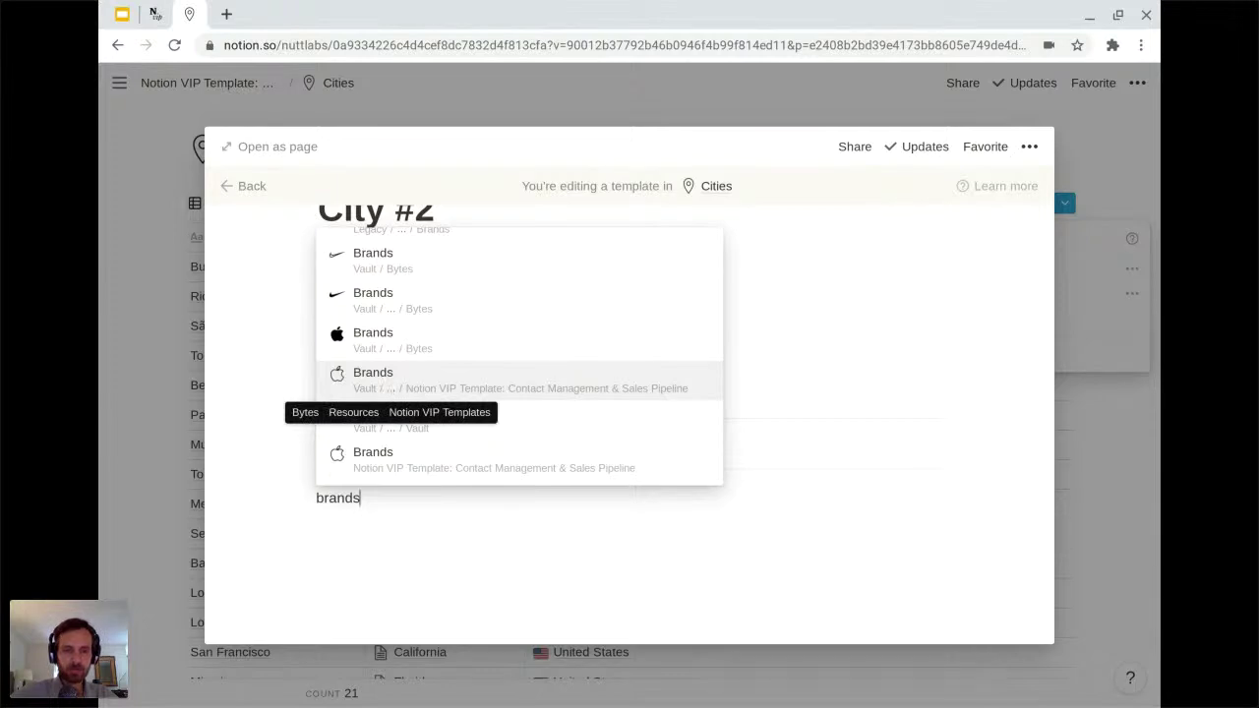
{"action": "left_click", "coordinate": [397, 461]}
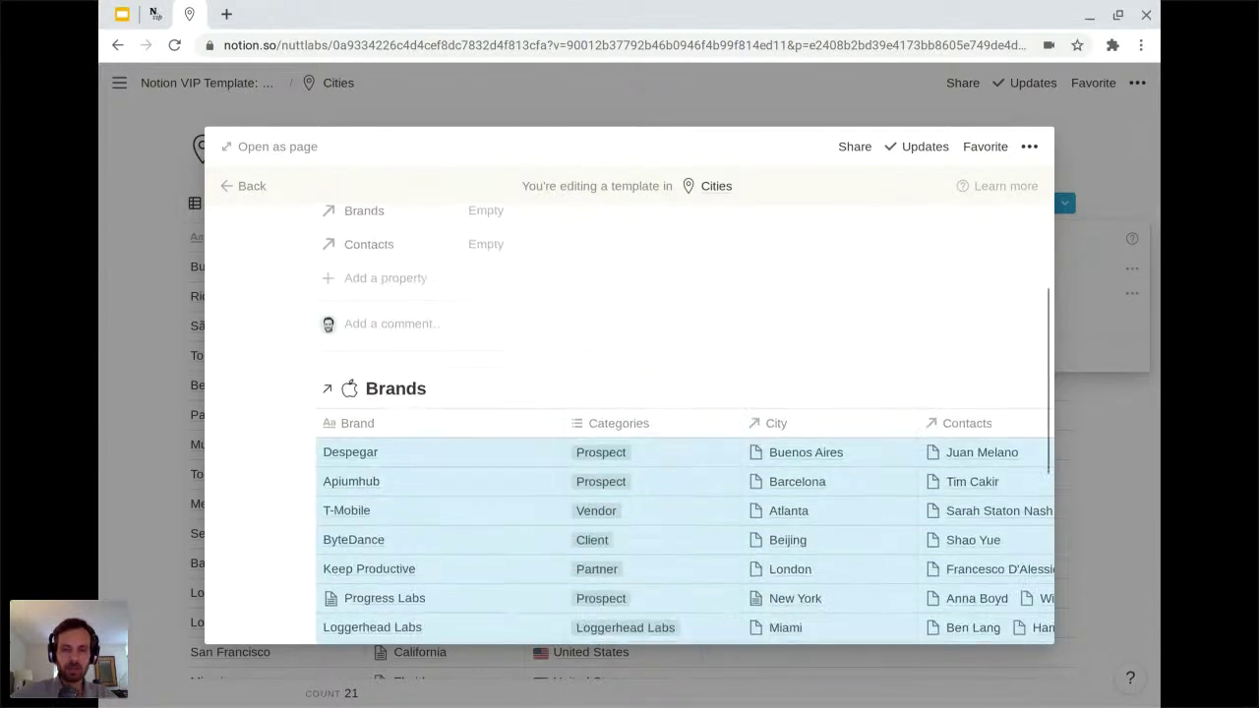
Add a Gallery view named Gallery to the linked Brands database
{"action": "mouse_move", "coordinate": [597, 404]}
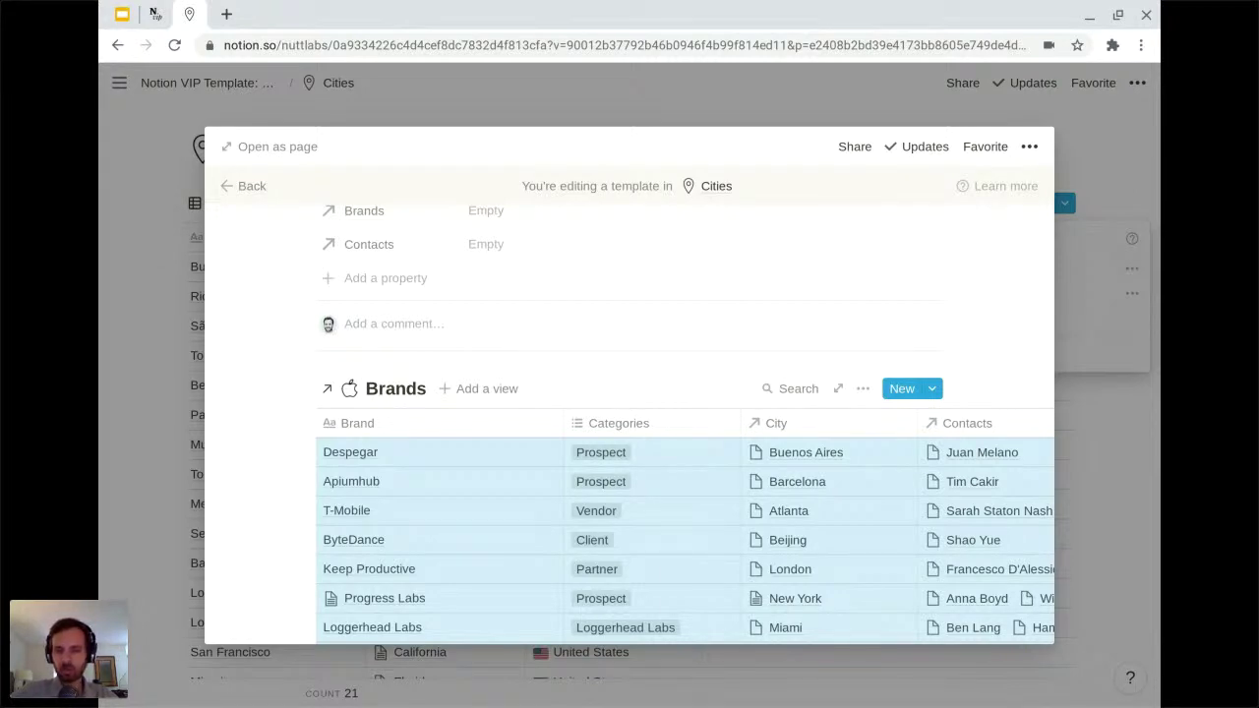
{"action": "left_click", "coordinate": [482, 388]}
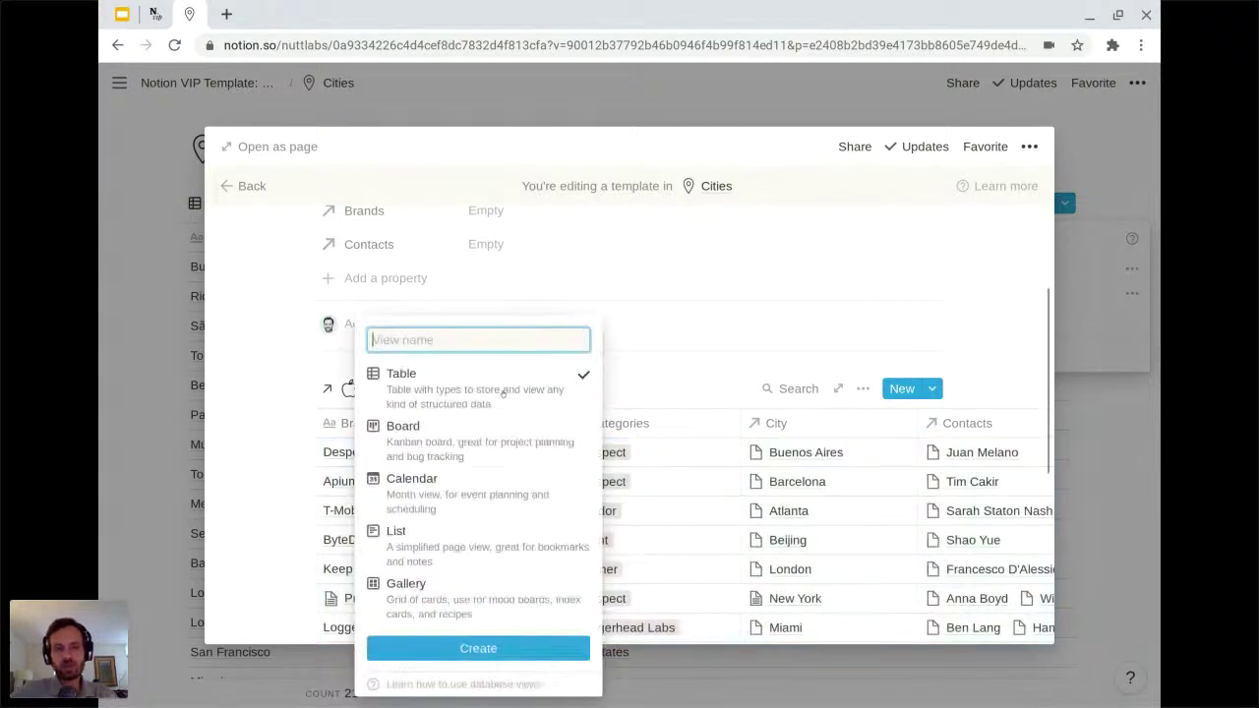
{"action": "type", "text": "Gallery"}
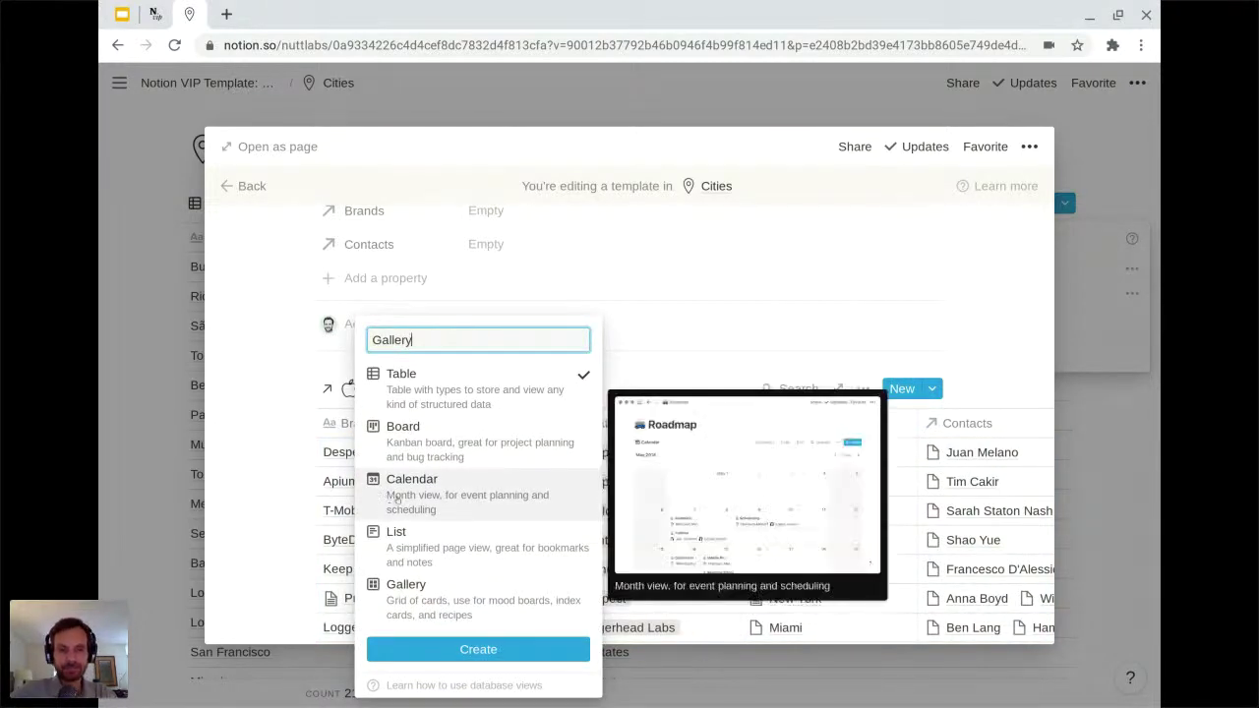
{"action": "left_click", "coordinate": [405, 588]}
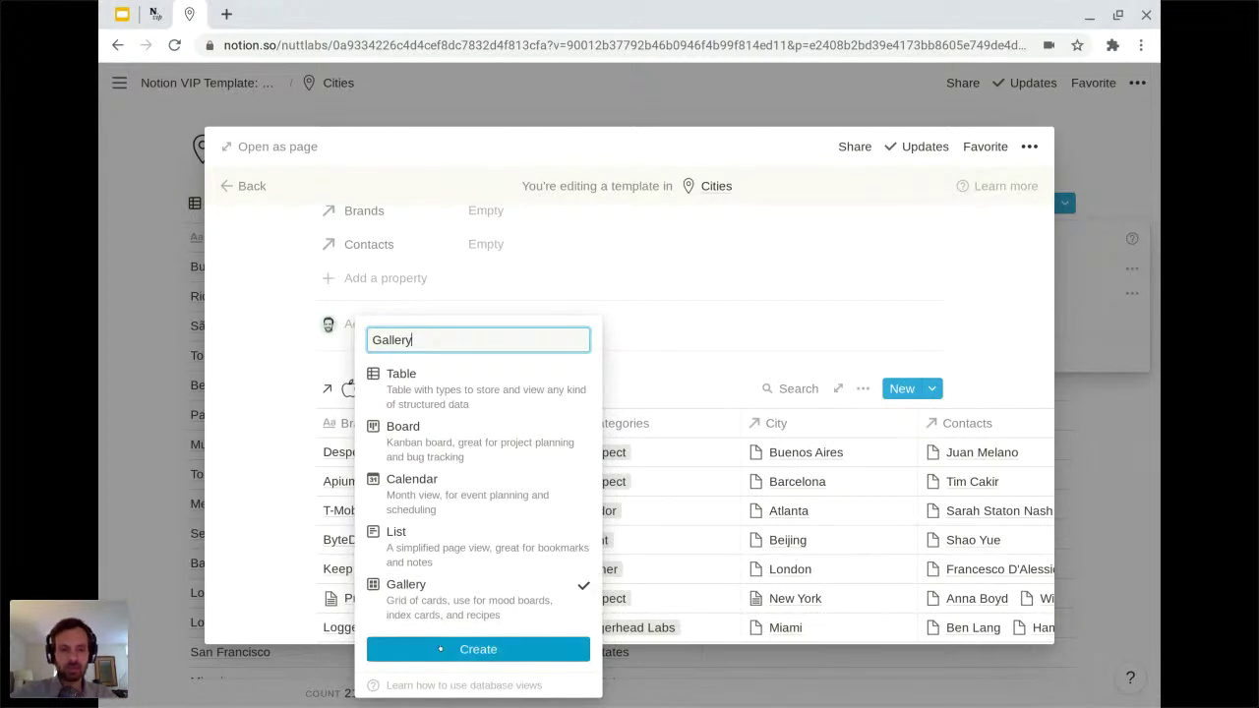
{"action": "left_click", "coordinate": [439, 649]}
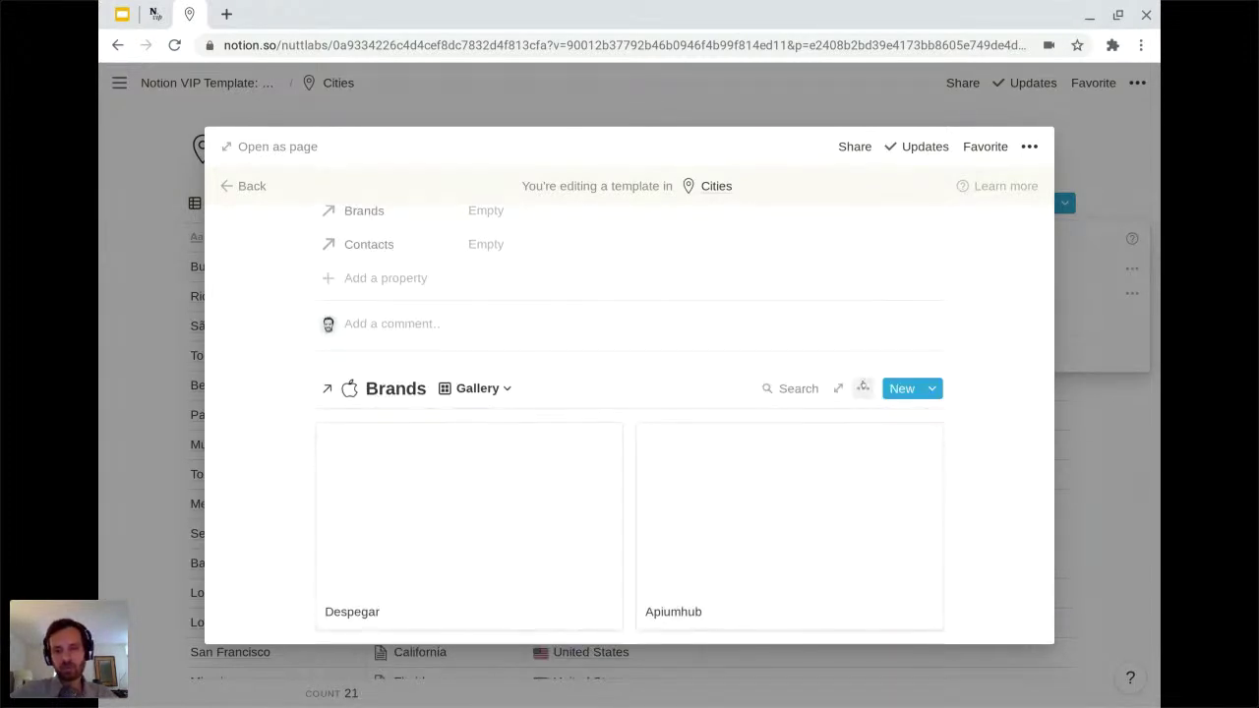
Add a filter to the Brands gallery where Country has Any and Contains, and browse the selectable country pages
{"action": "left_click", "coordinate": [862, 388]}
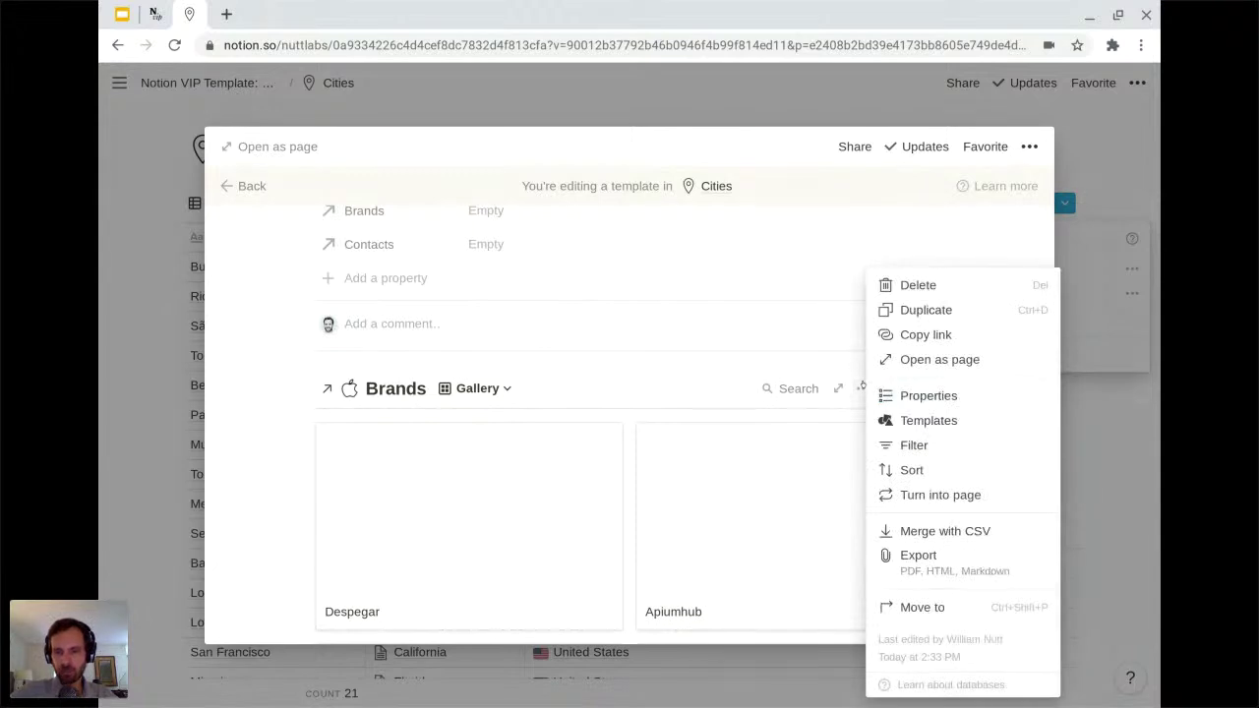
{"action": "left_click", "coordinate": [913, 446]}
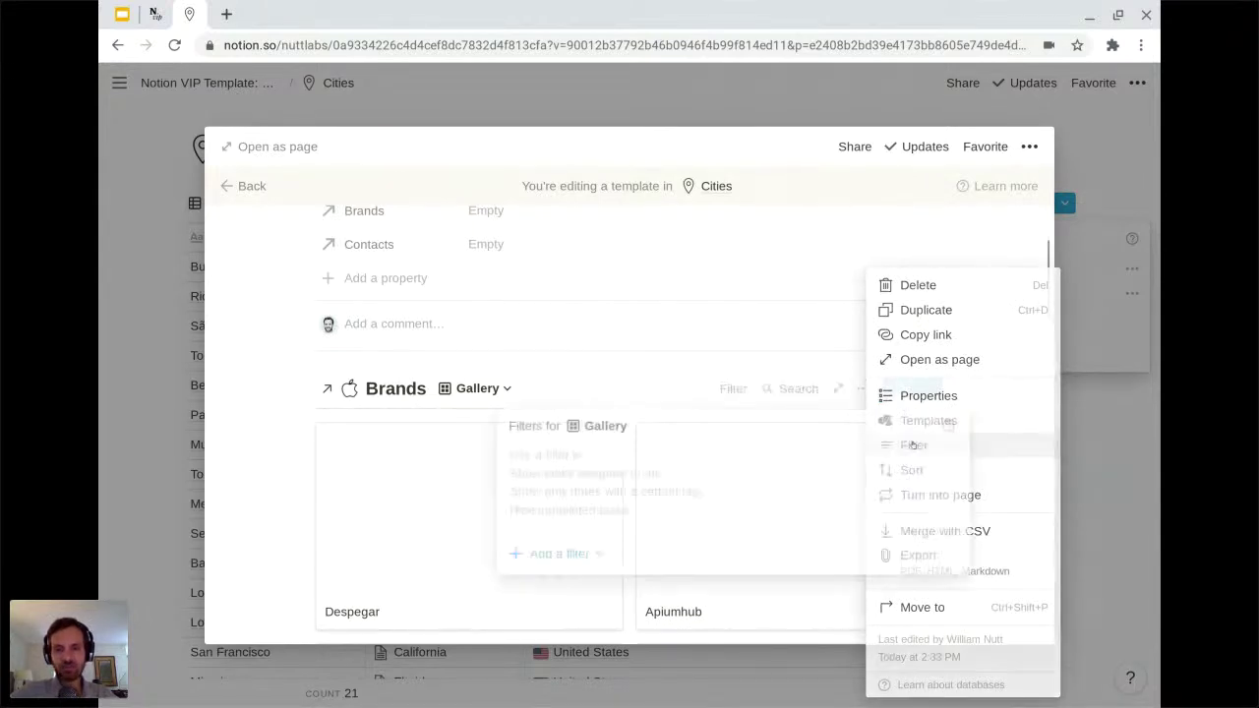
{"action": "left_click", "coordinate": [534, 556]}
{"action": "left_click", "coordinate": [546, 584]}
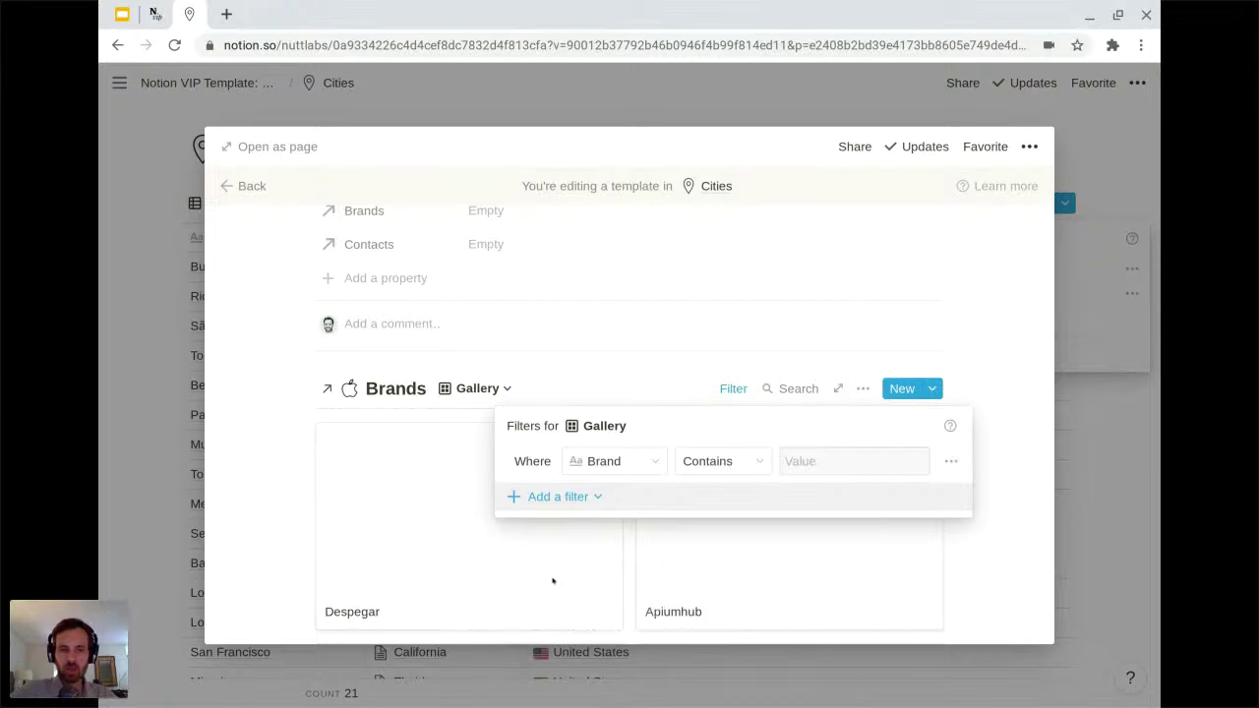
{"action": "left_click", "coordinate": [588, 461]}
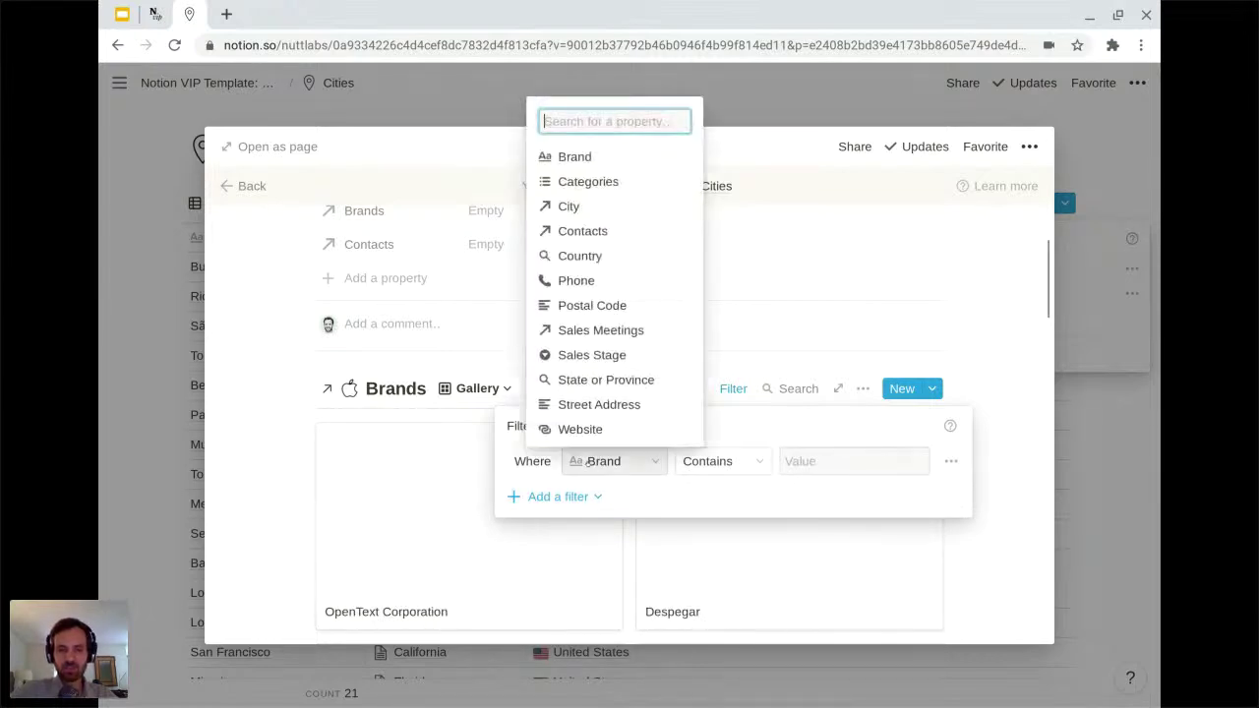
{"action": "left_click", "coordinate": [568, 258]}
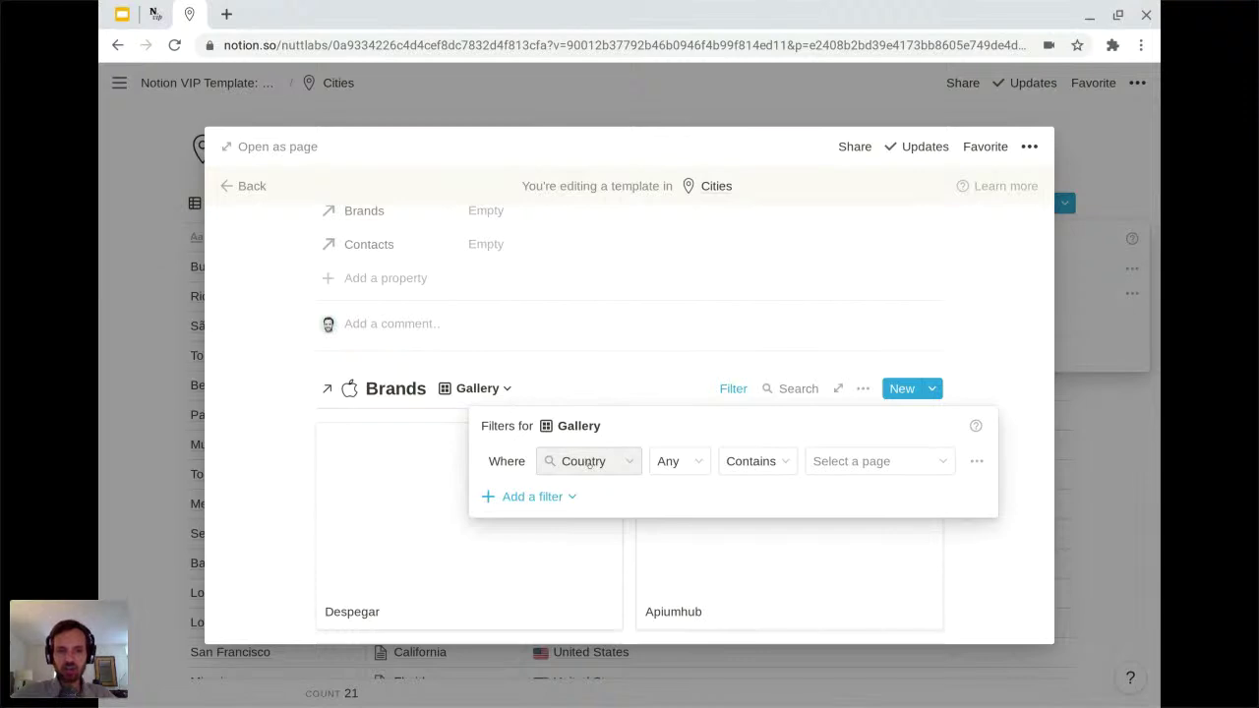
{"action": "left_click", "coordinate": [815, 469]}
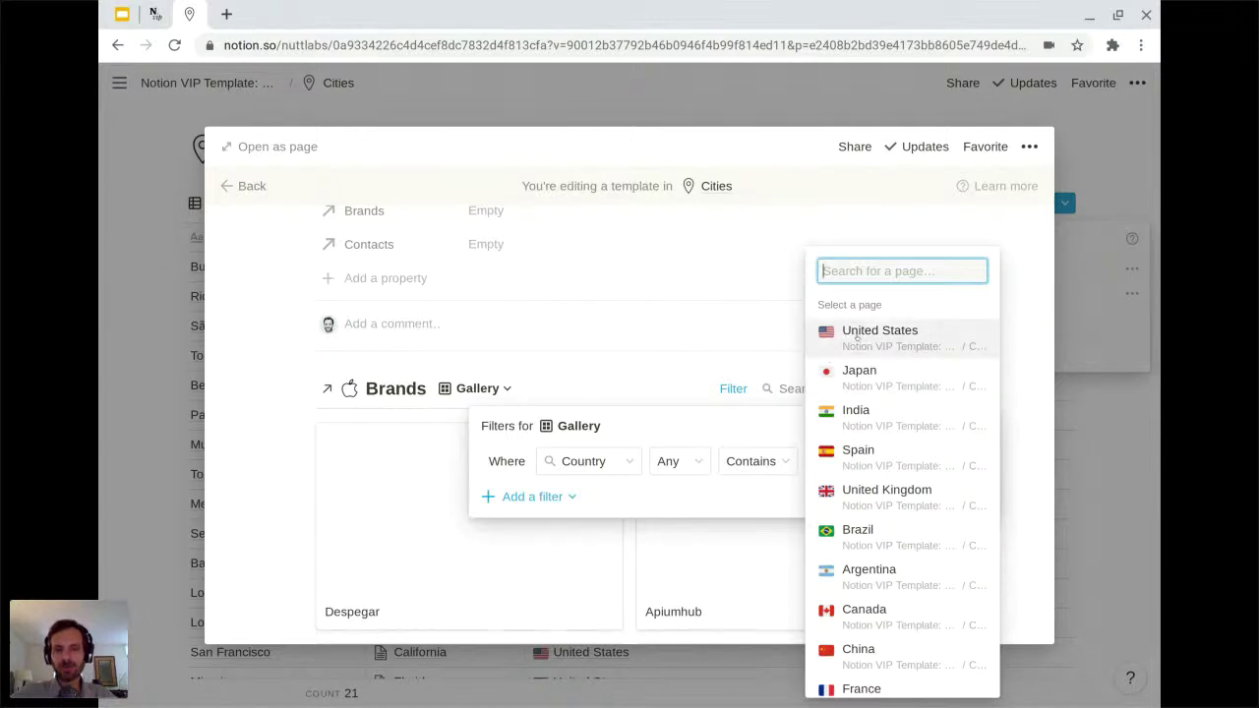
{"action": "scroll", "coordinate": [846, 368], "scroll_direction": "down", "scroll_amount": 2}
{"action": "scroll", "coordinate": [856, 422], "scroll_direction": "up", "scroll_amount": 2}
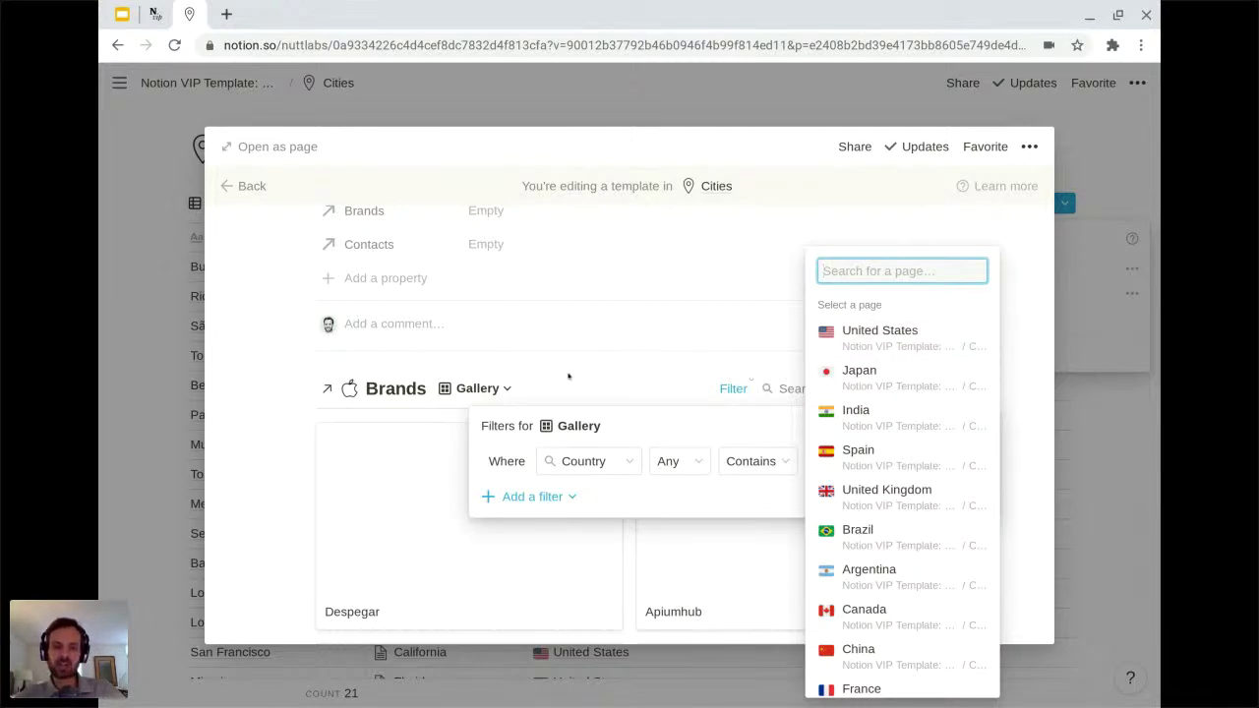
Try to remove the linked Brands gallery from the City #2 template, and delete the whole template
{"action": "left_click", "coordinate": [329, 372]}
{"action": "left_click_drag", "start_coordinate": [230, 373], "coordinate": [444, 458]}
{"action": "key", "text": "Delete"}
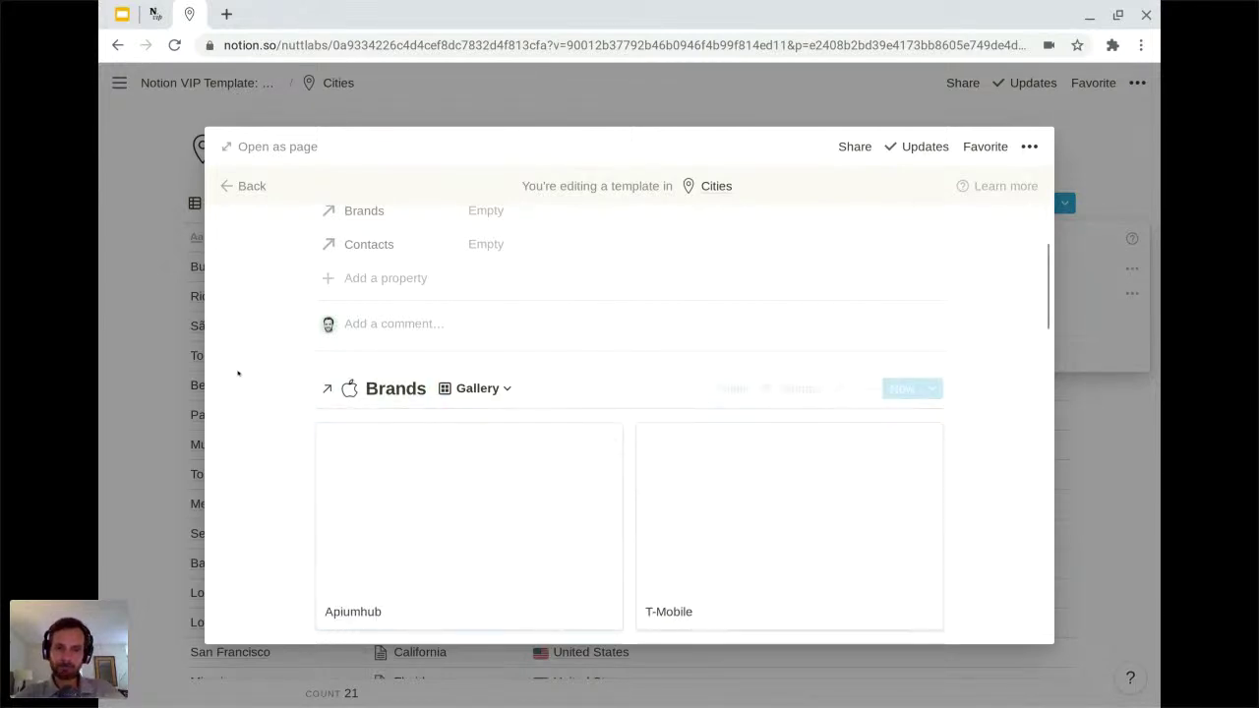
{"action": "left_click_drag", "start_coordinate": [238, 370], "coordinate": [534, 464]}
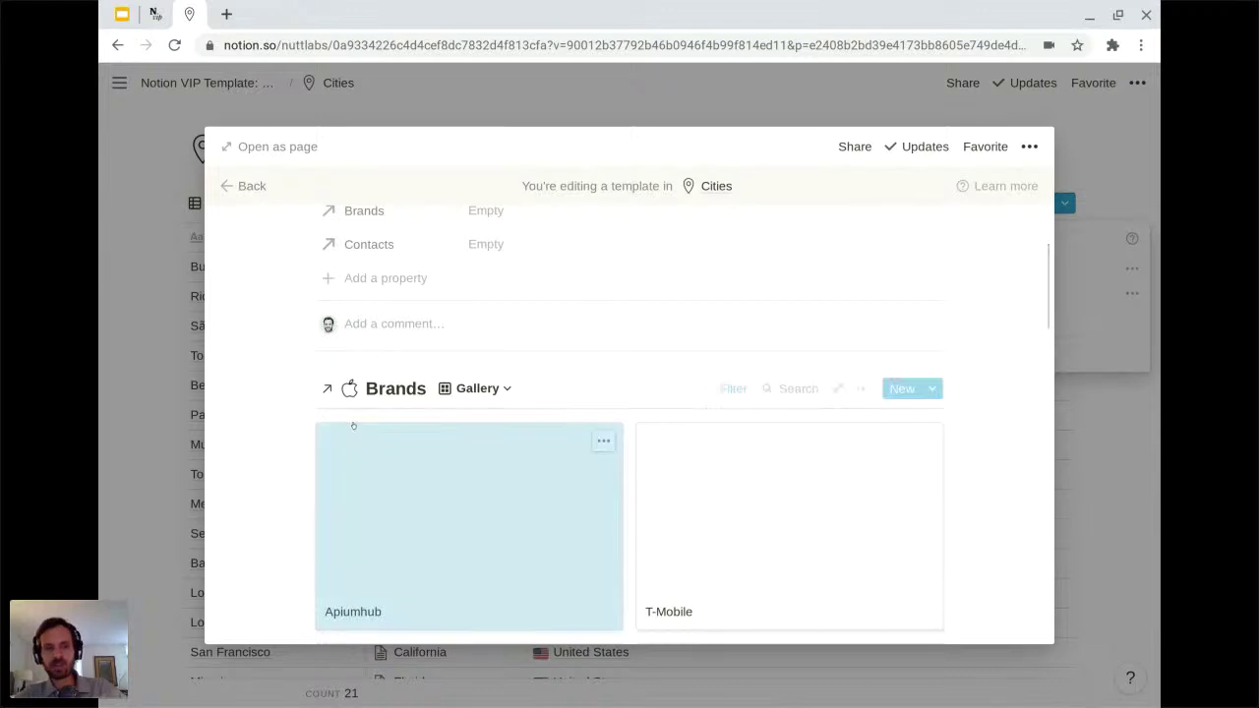
{"action": "left_click", "coordinate": [285, 393]}
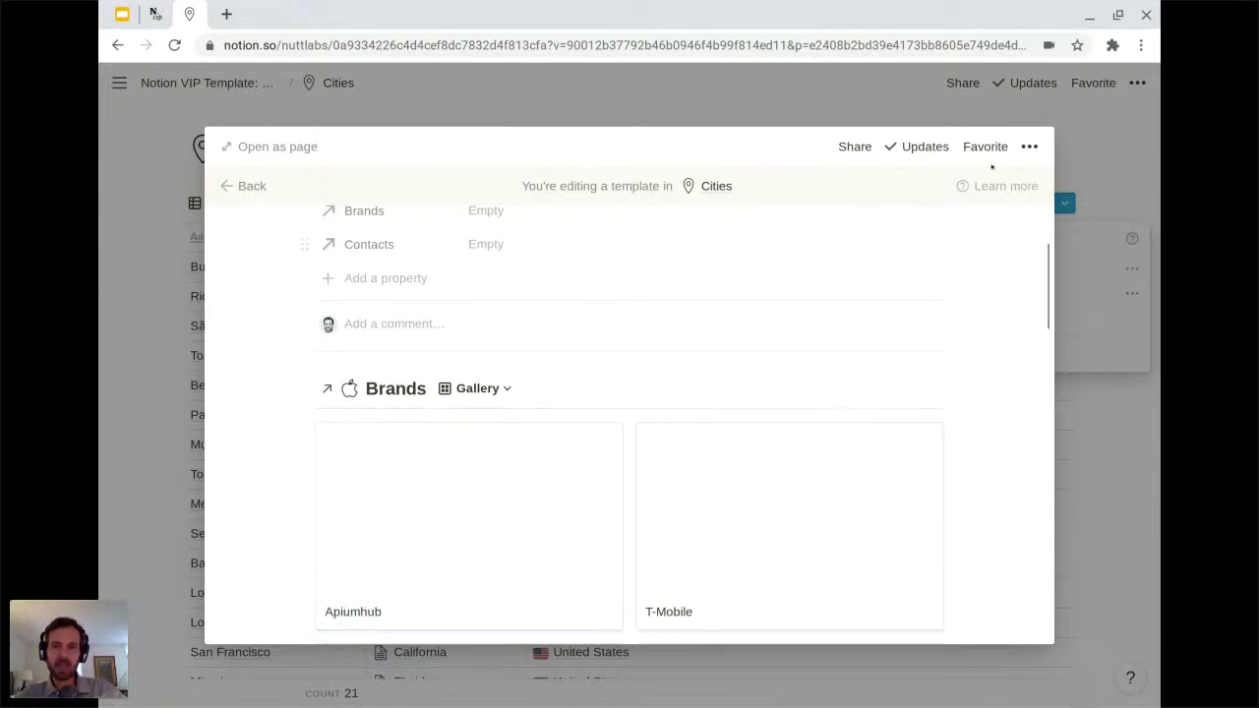
{"action": "left_click", "coordinate": [1029, 147]}
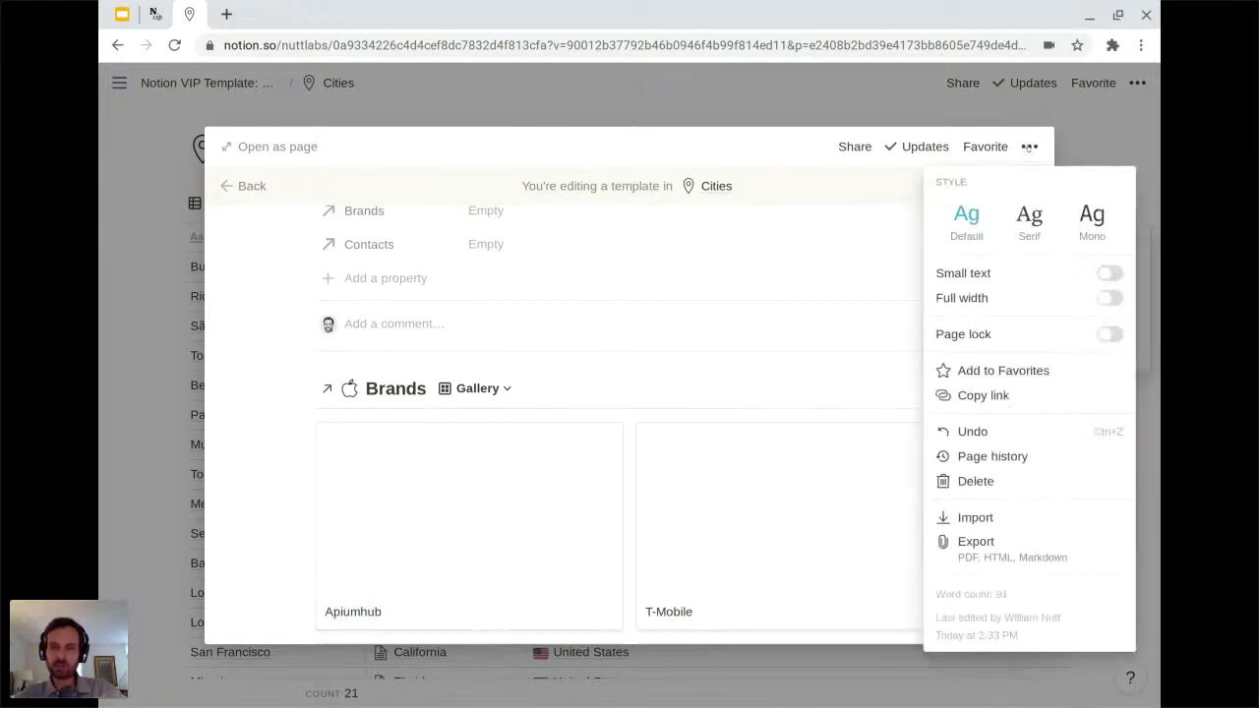
{"action": "left_click", "coordinate": [1006, 482]}
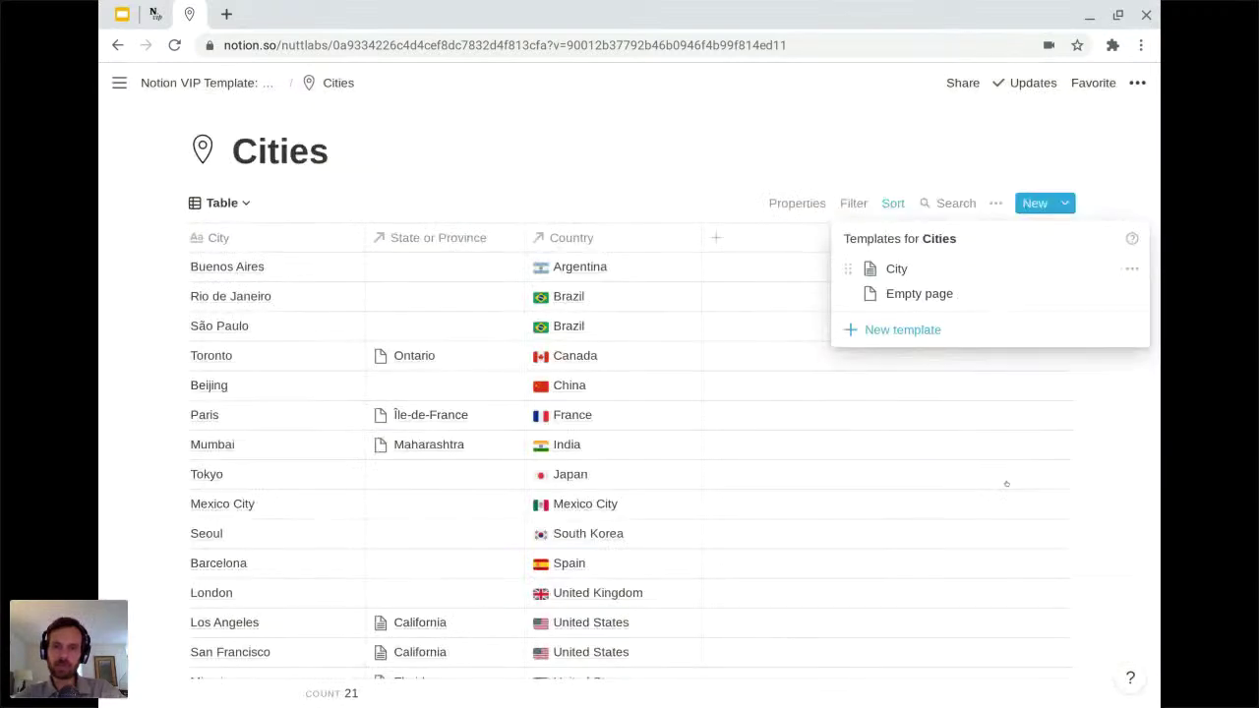
Open the City template for editing and check the linked Brands gallery's City filter, keeping the City template page as its value
{"action": "left_click", "coordinate": [1131, 268]}
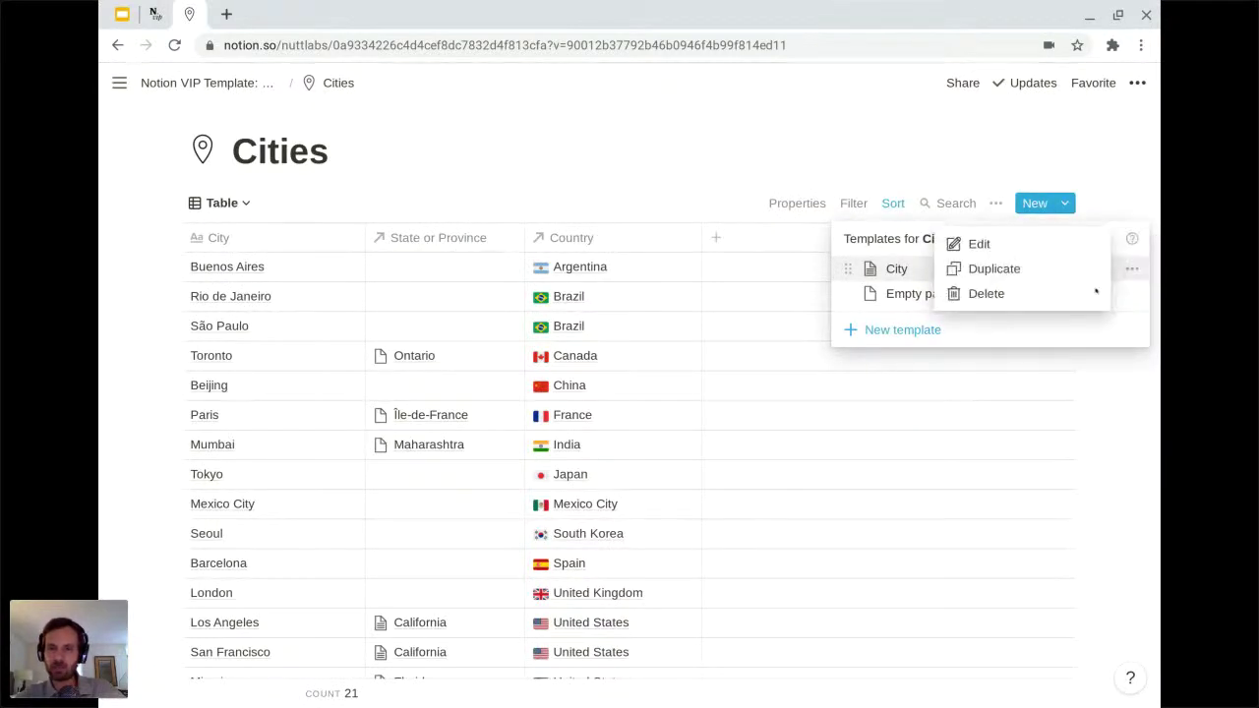
{"action": "left_click", "coordinate": [1023, 246]}
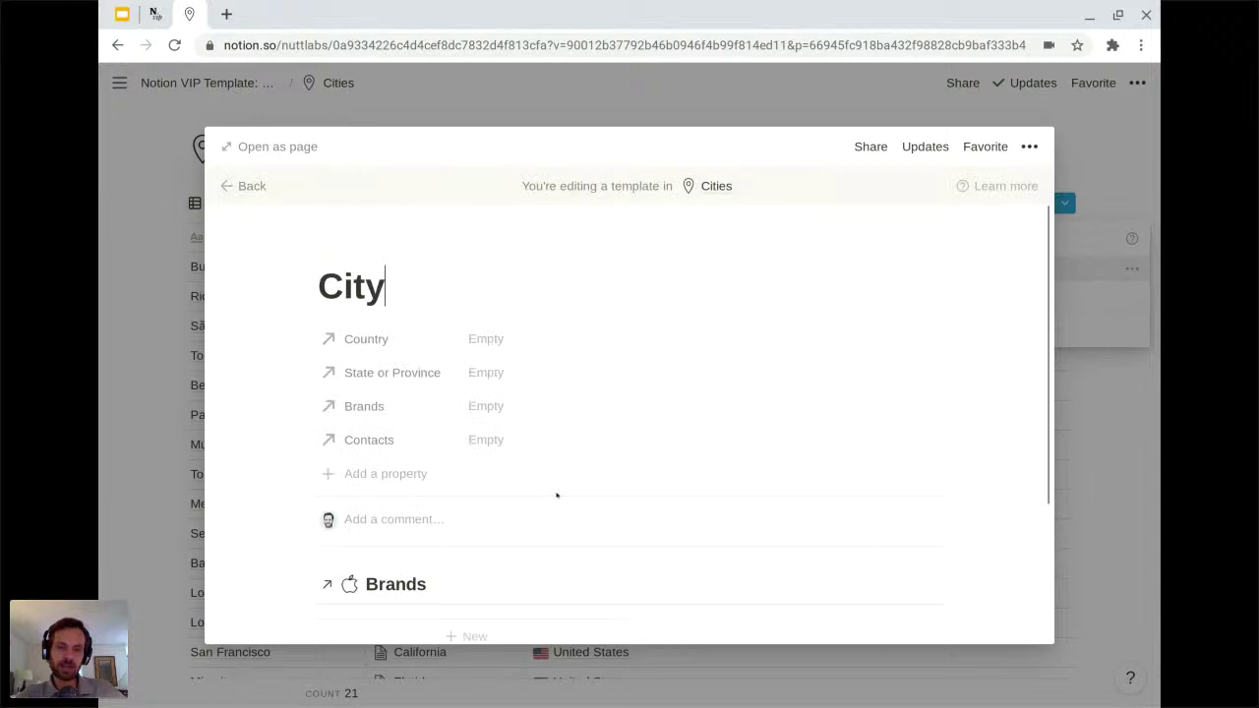
{"action": "scroll", "coordinate": [556, 495], "scroll_direction": "down", "scroll_amount": 1}
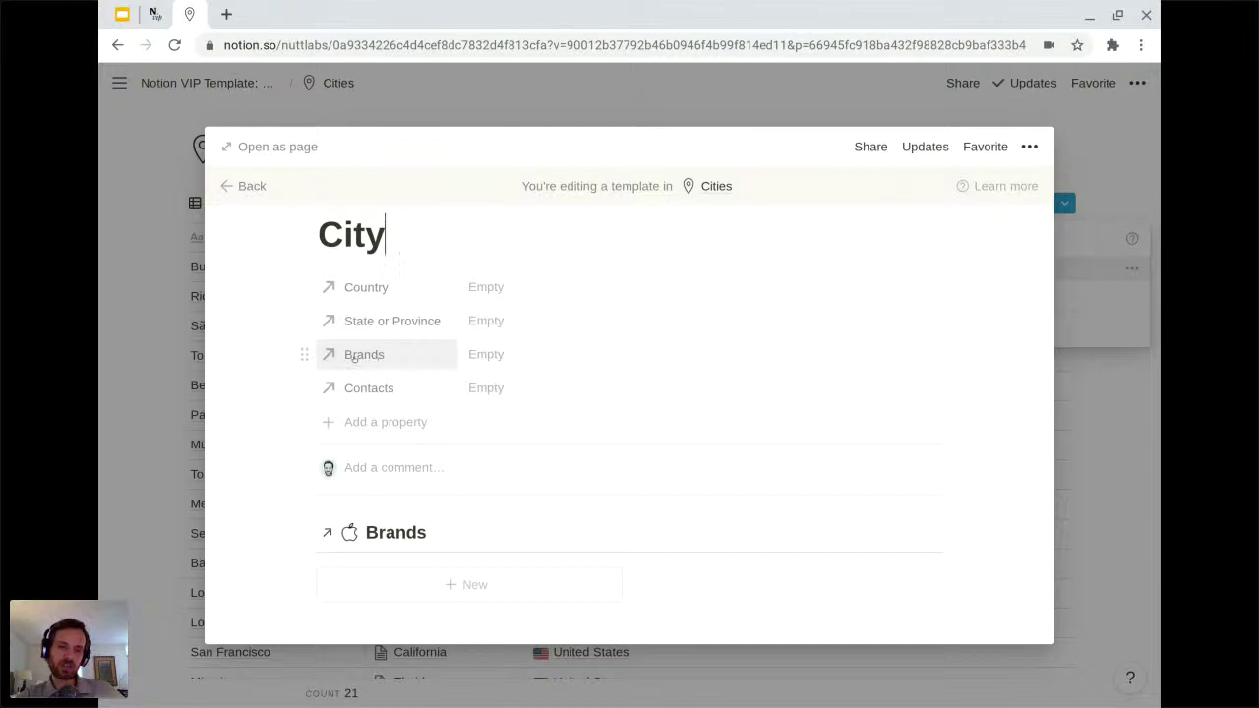
{"action": "scroll", "coordinate": [292, 481], "scroll_direction": "down", "scroll_amount": 1}
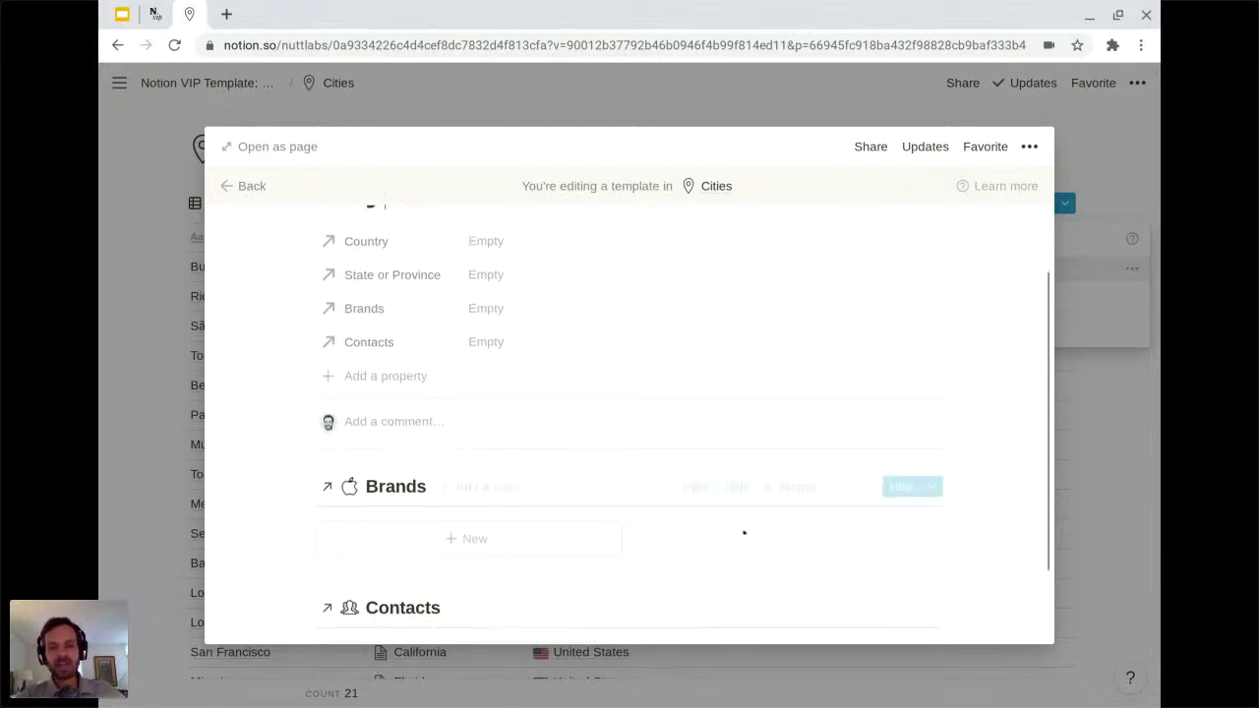
{"action": "left_click", "coordinate": [698, 492]}
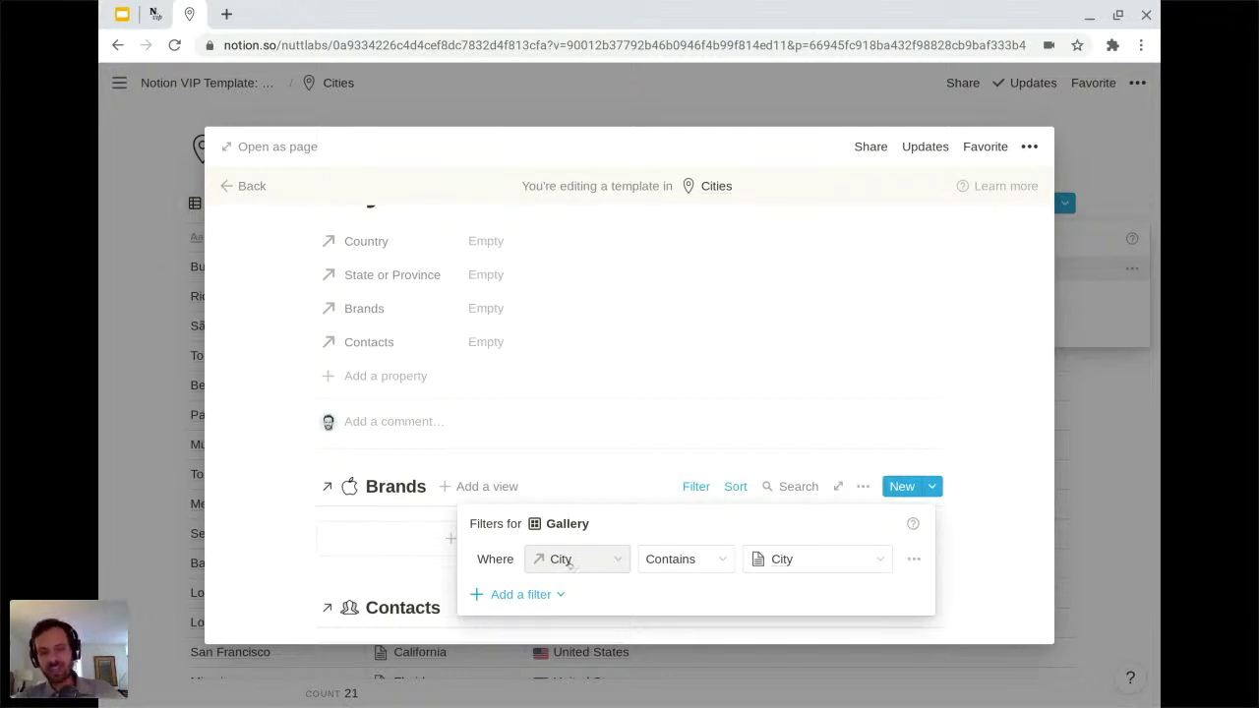
{"action": "left_click", "coordinate": [796, 562]}
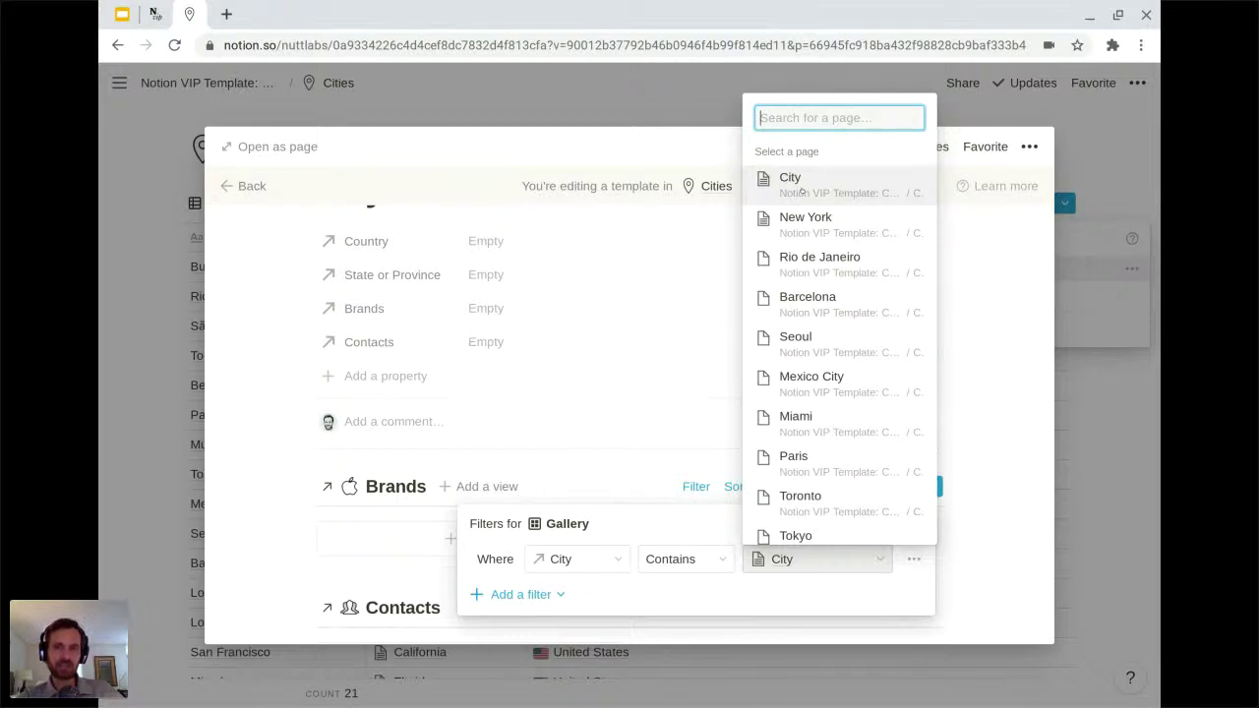
{"action": "left_click", "coordinate": [801, 192]}
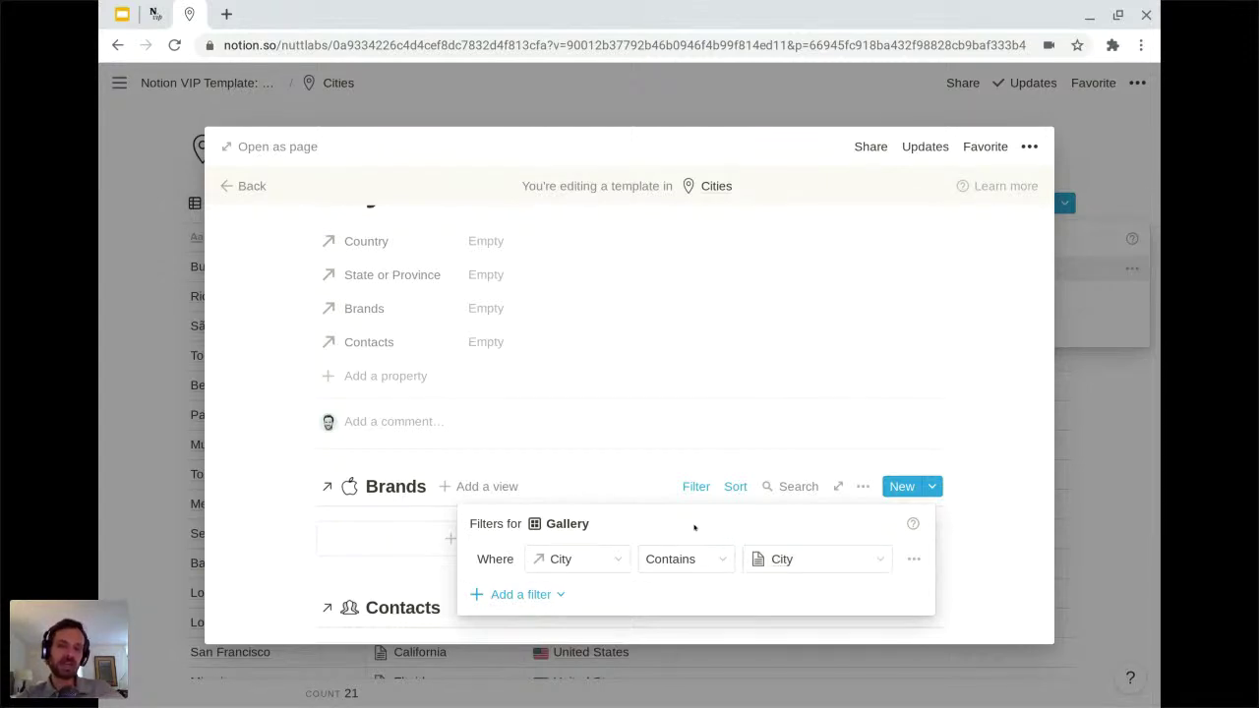
Review the linked Brands and Contacts databases in the City template, and return to the Cities table
{"action": "left_click", "coordinate": [279, 461]}
{"action": "scroll", "coordinate": [301, 568], "scroll_direction": "down", "scroll_amount": 2}
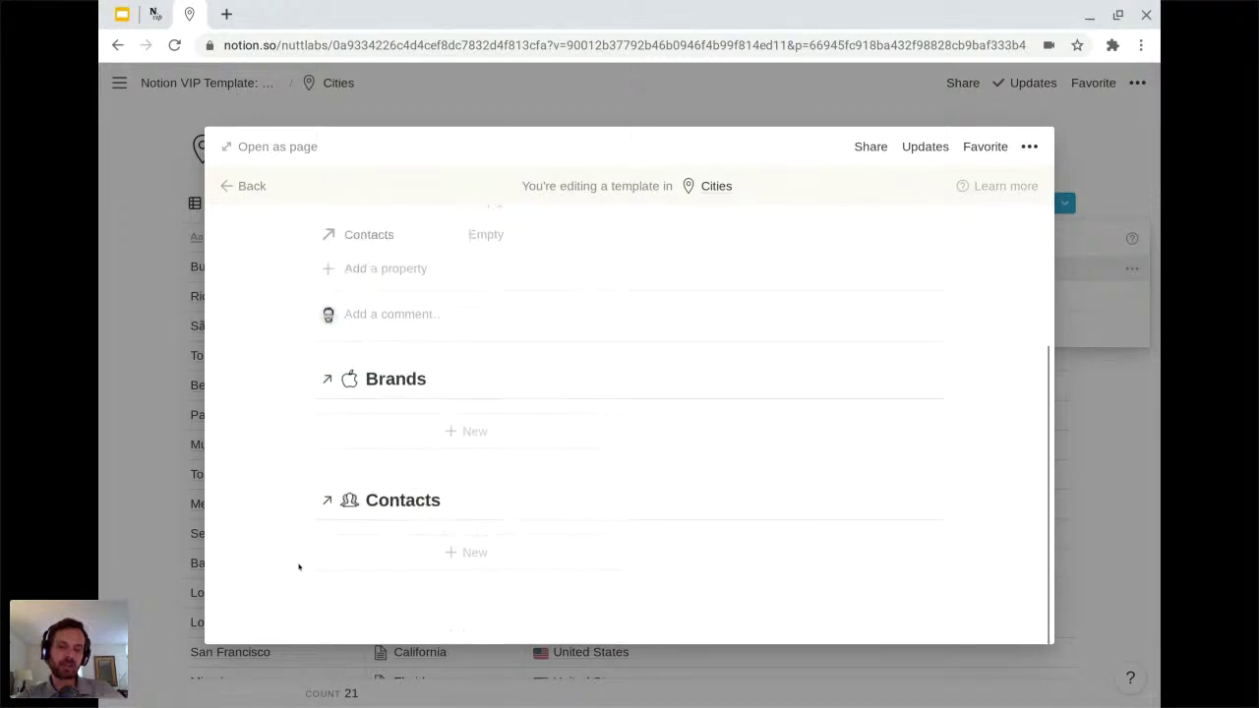
{"action": "scroll", "coordinate": [297, 480], "scroll_direction": "up", "scroll_amount": 1}
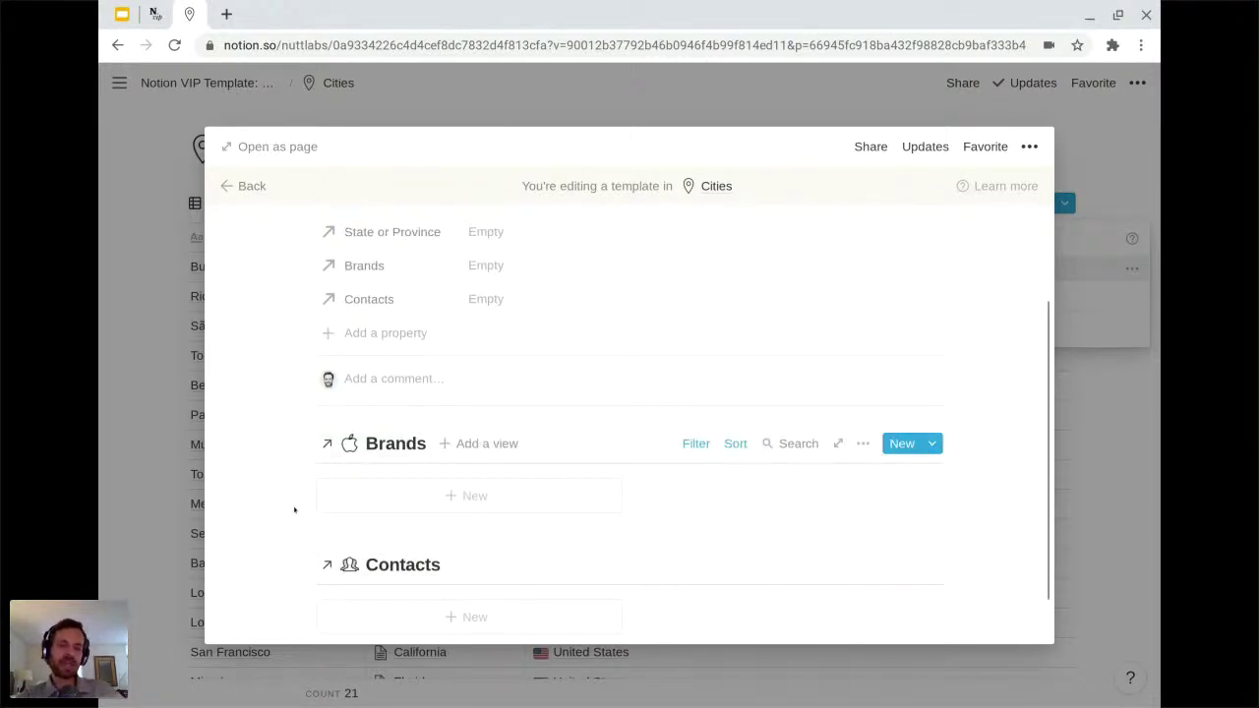
{"action": "scroll", "coordinate": [295, 509], "scroll_direction": "up", "scroll_amount": 3}
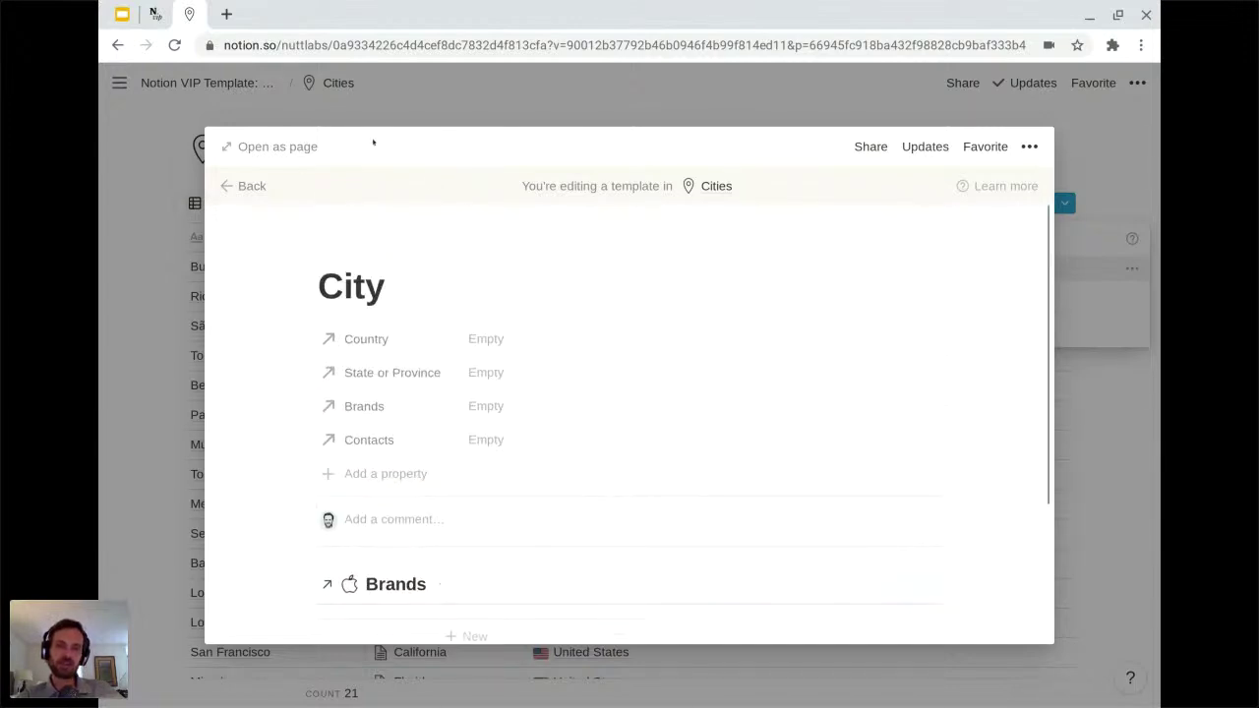
{"action": "left_click", "coordinate": [404, 110]}
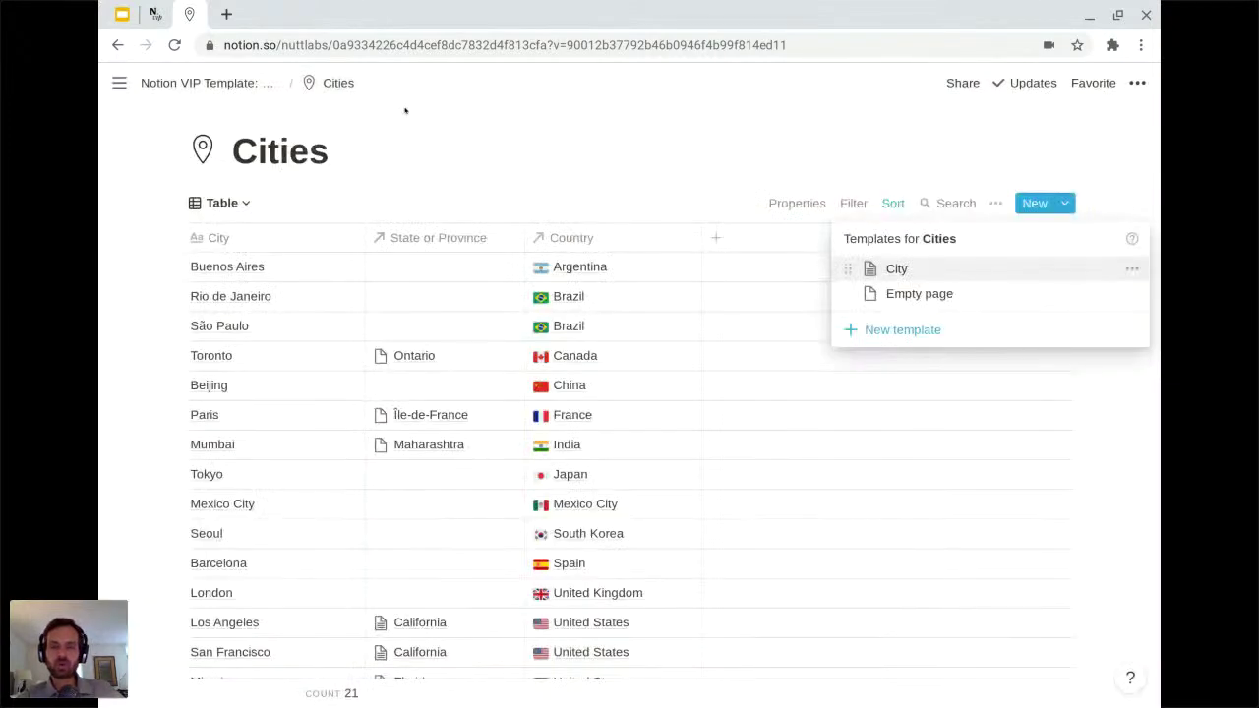
{"action": "left_click", "coordinate": [558, 135]}
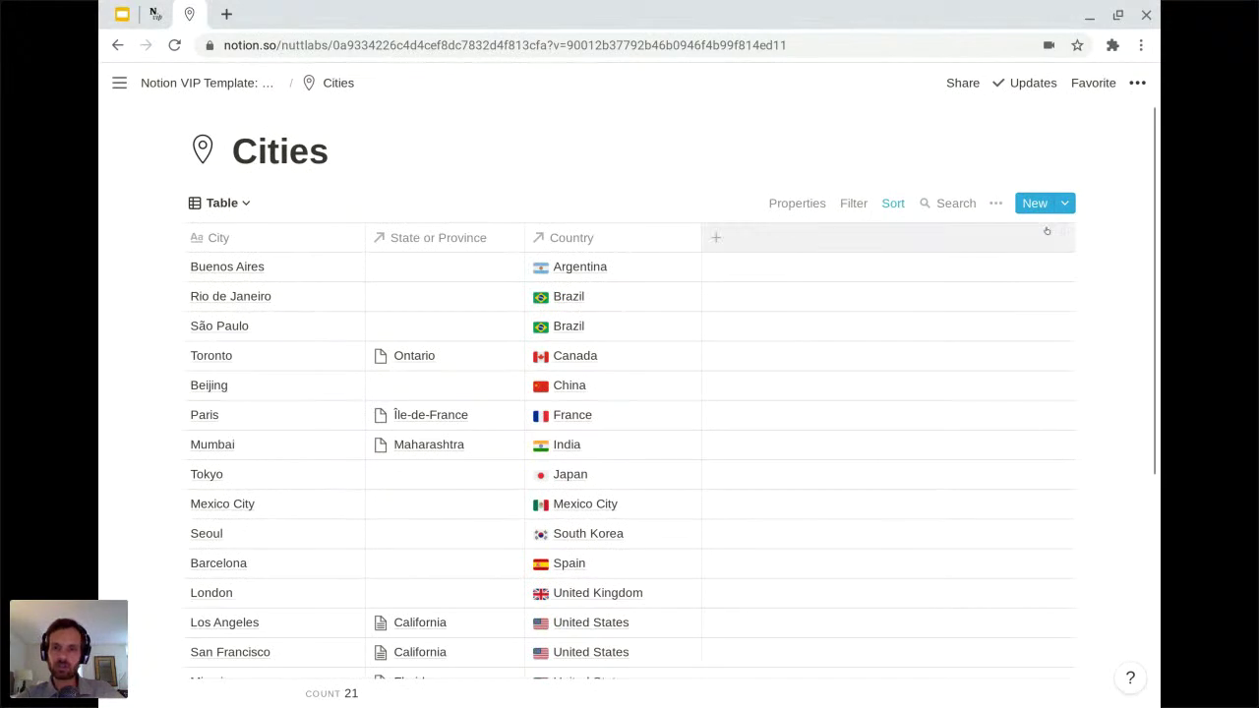
Create a new Cities page from the City template and title it Sample City
{"action": "left_click", "coordinate": [1063, 204]}
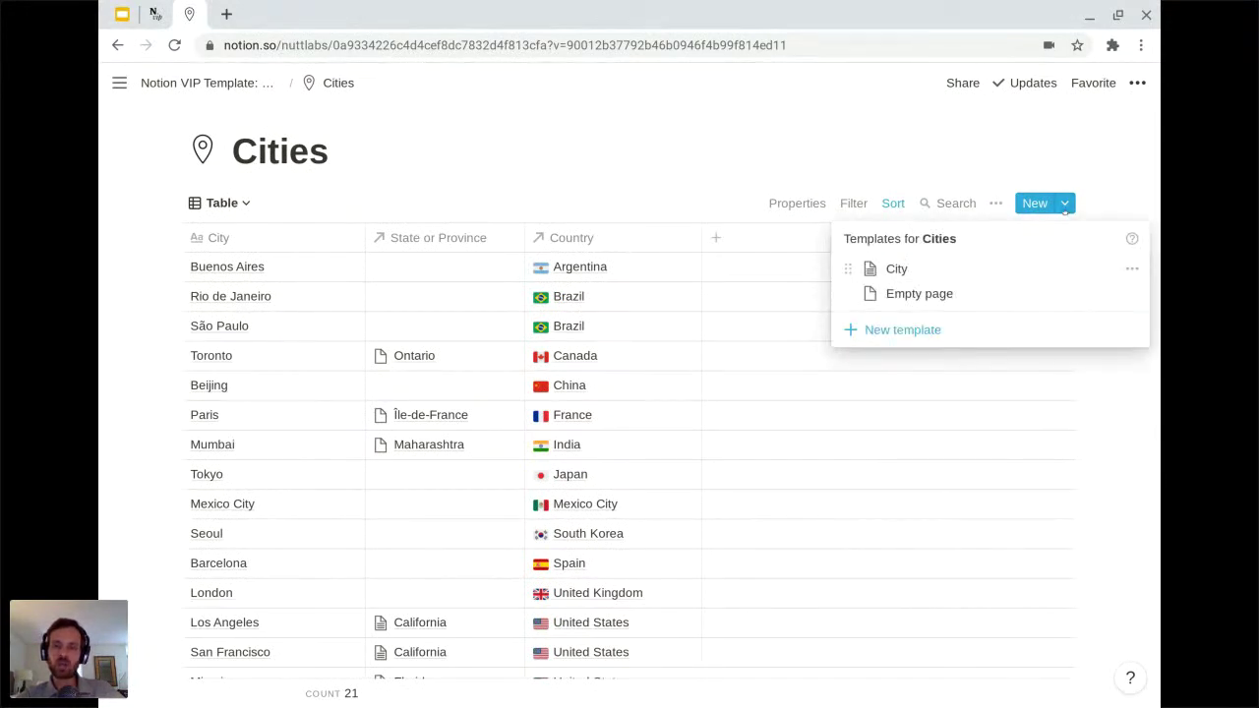
{"action": "left_click", "coordinate": [912, 270]}
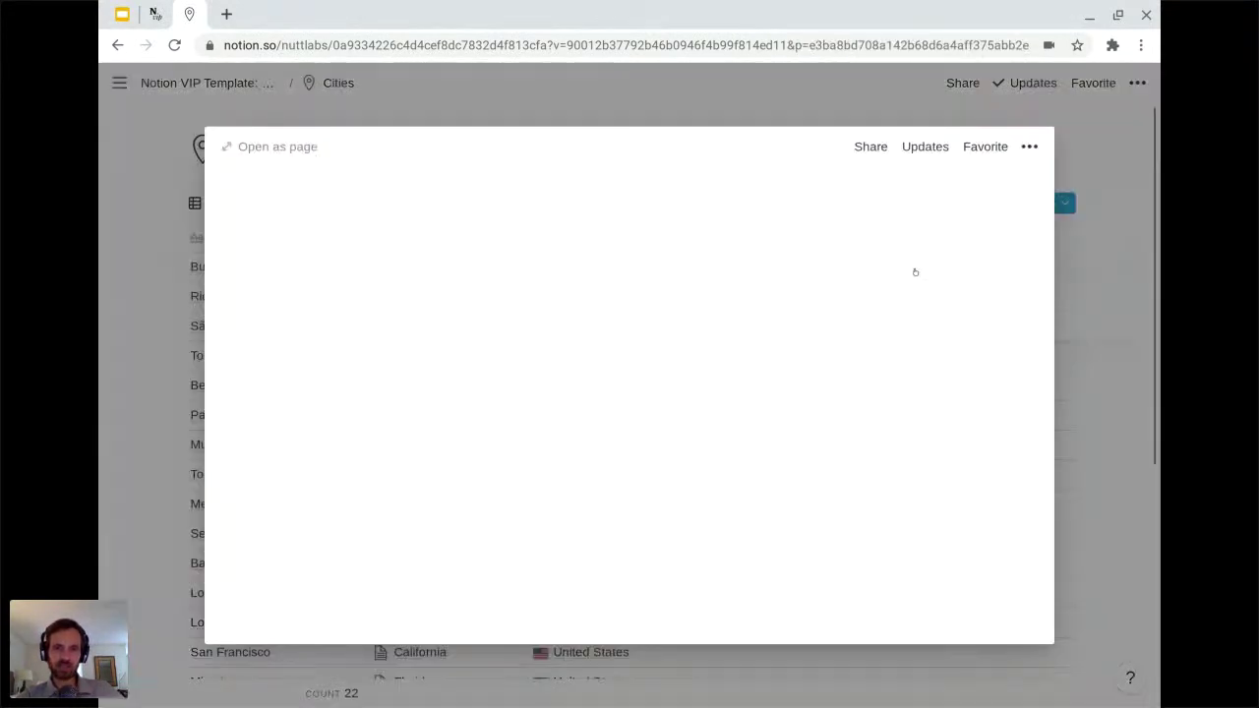
{"action": "type", "text": "Sample City"}
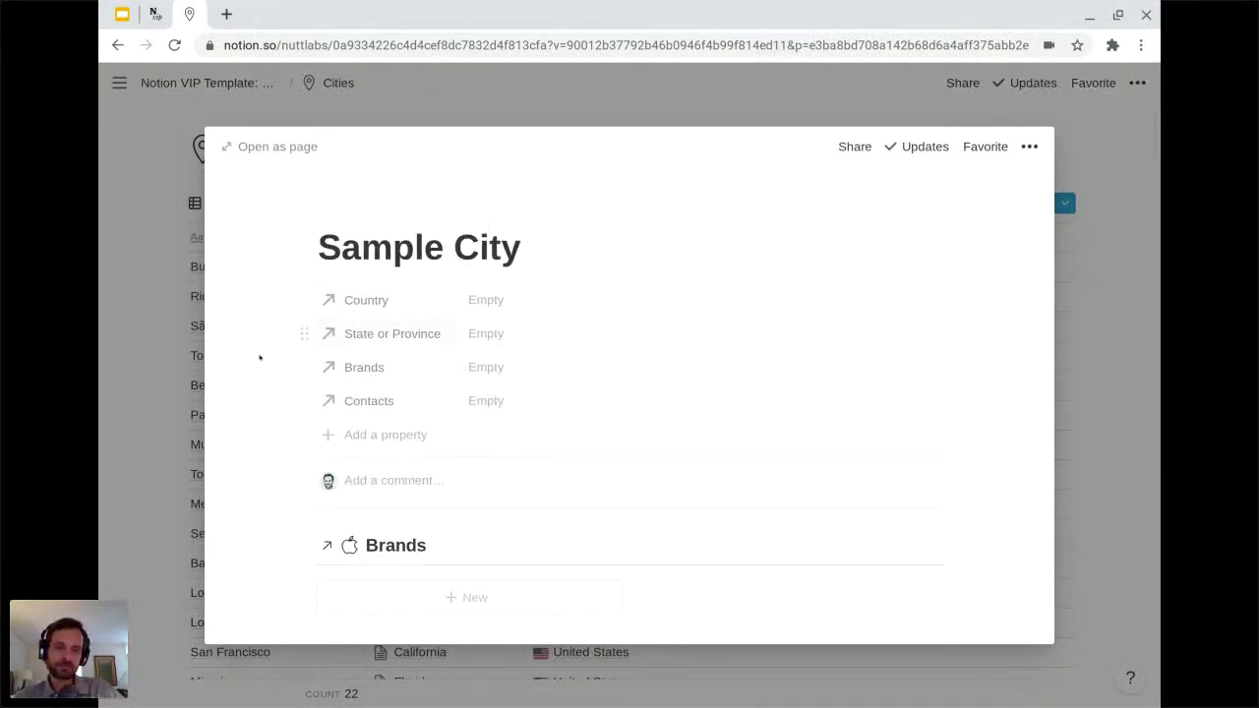
Review the linked Brands and Contacts sections on the Sample City page, and close the page
{"action": "scroll", "coordinate": [260, 362], "scroll_direction": "down", "scroll_amount": 3}
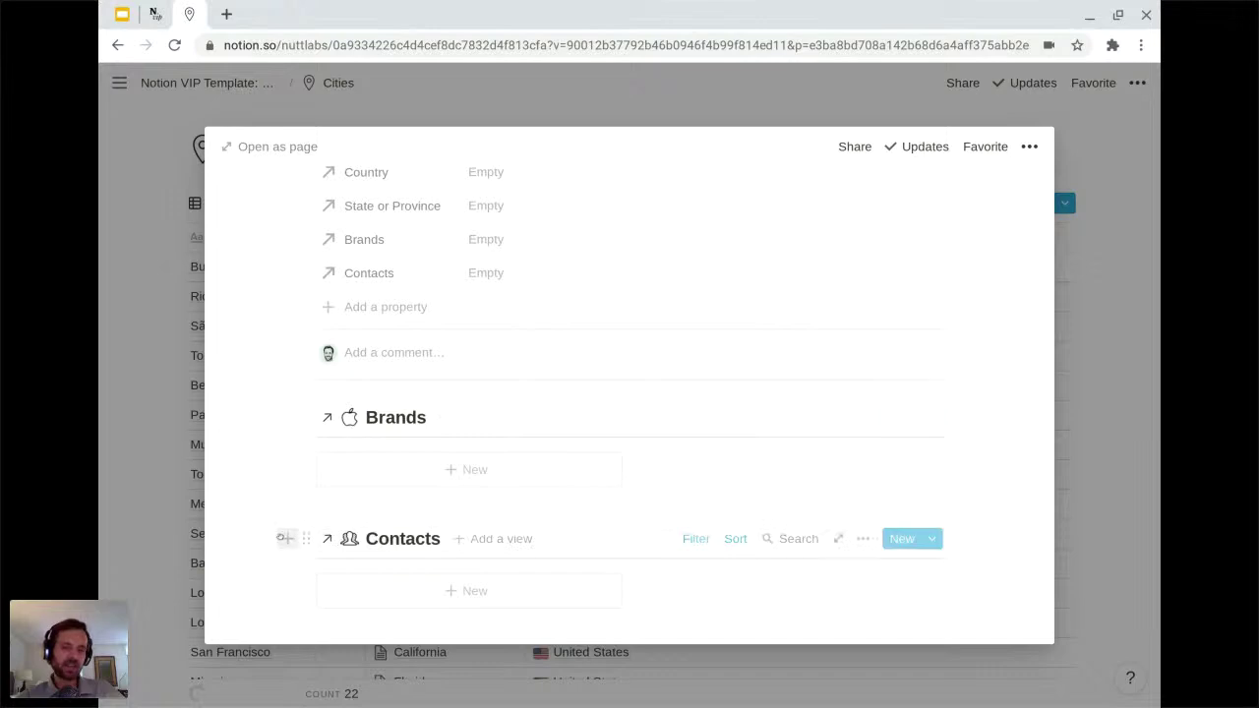
{"action": "scroll", "coordinate": [259, 531], "scroll_direction": "down", "scroll_amount": 1}
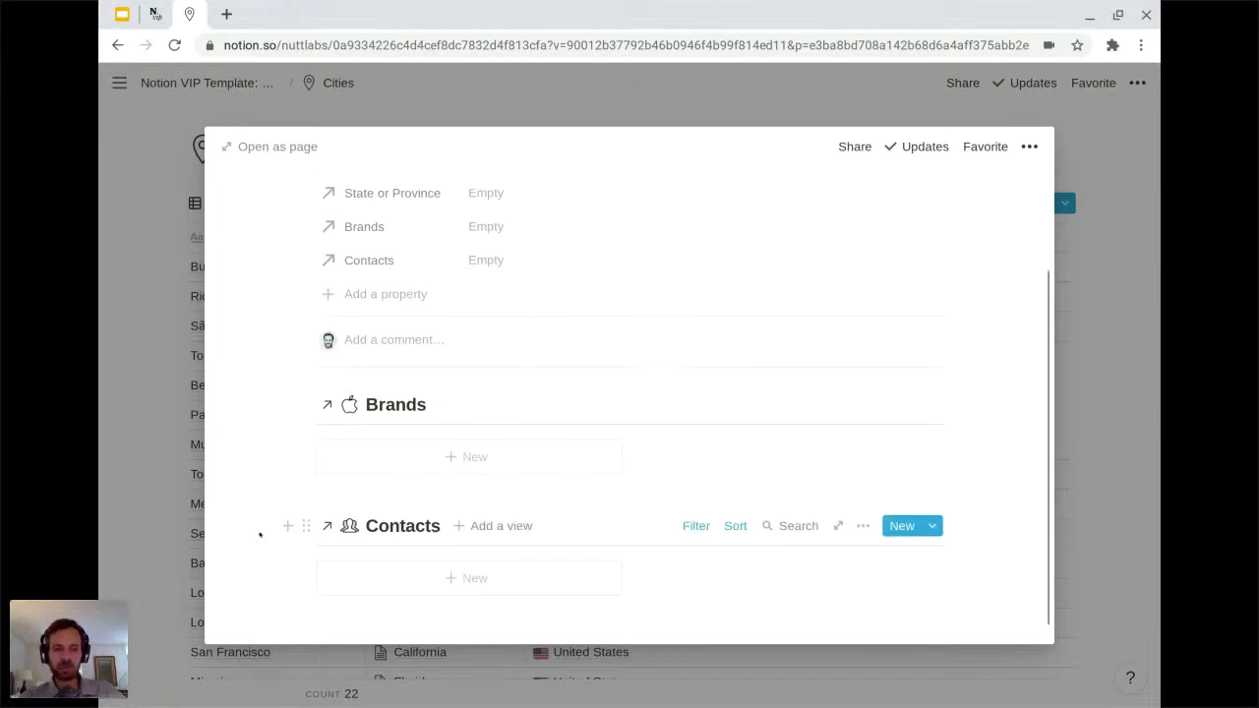
{"action": "scroll", "coordinate": [264, 483], "scroll_direction": "up", "scroll_amount": 2}
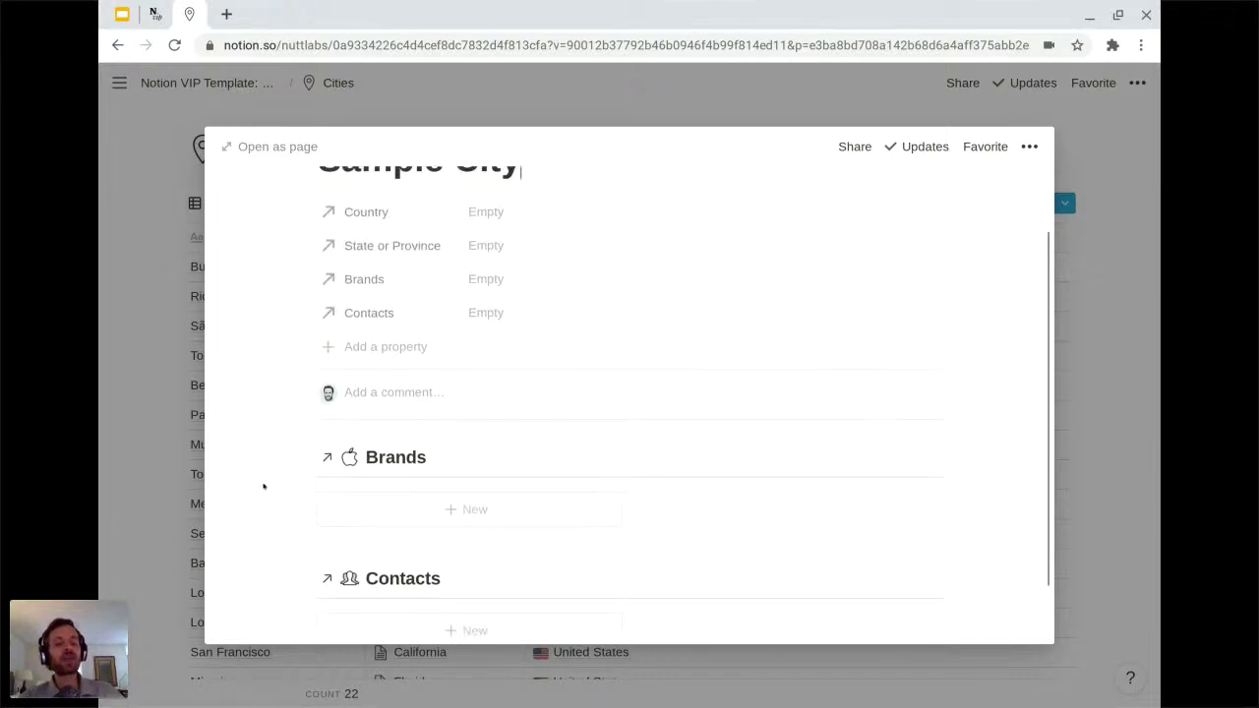
{"action": "scroll", "coordinate": [263, 485], "scroll_direction": "up", "scroll_amount": 1}
{"action": "scroll", "coordinate": [262, 477], "scroll_direction": "down", "scroll_amount": 2}
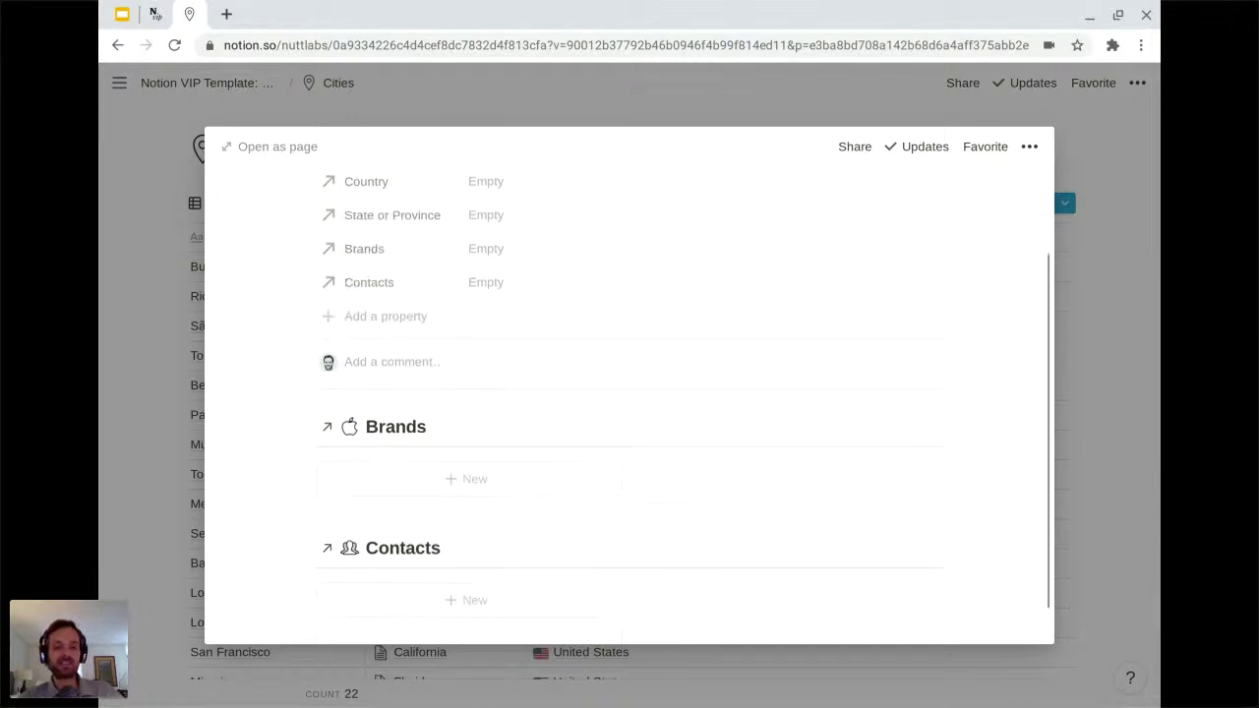
{"action": "scroll", "coordinate": [261, 480], "scroll_direction": "up", "scroll_amount": 3}
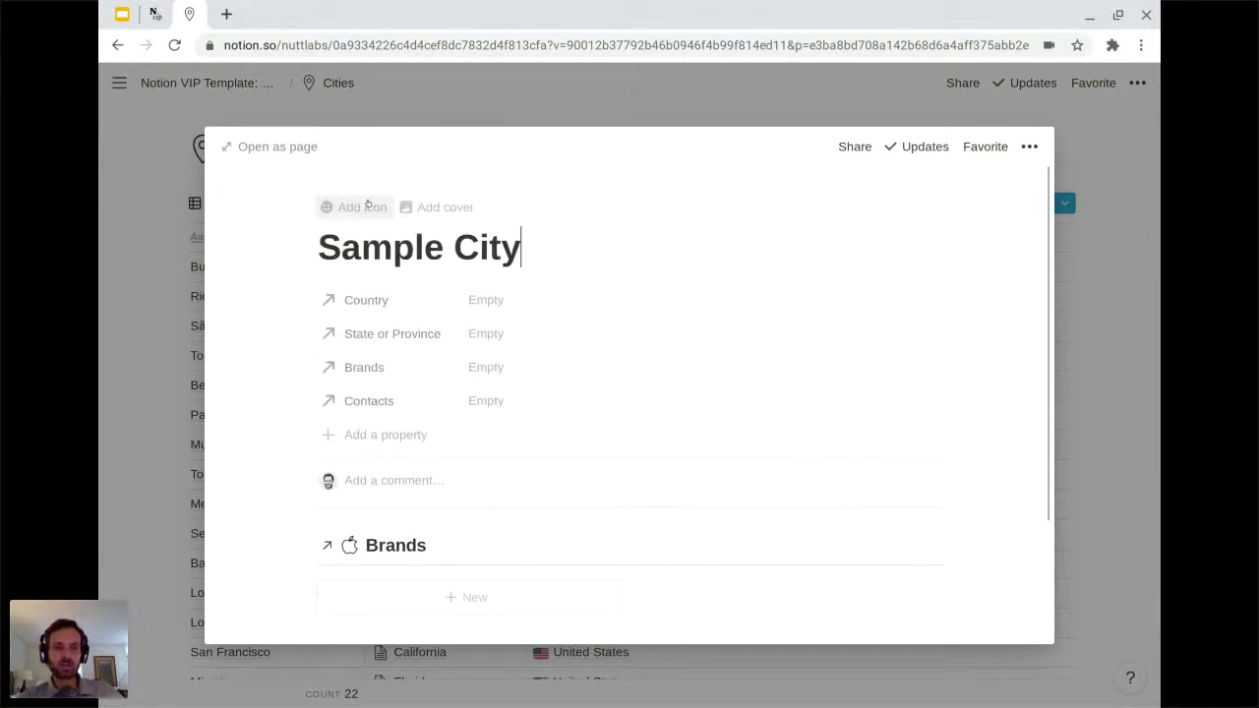
{"action": "left_click", "coordinate": [438, 85]}
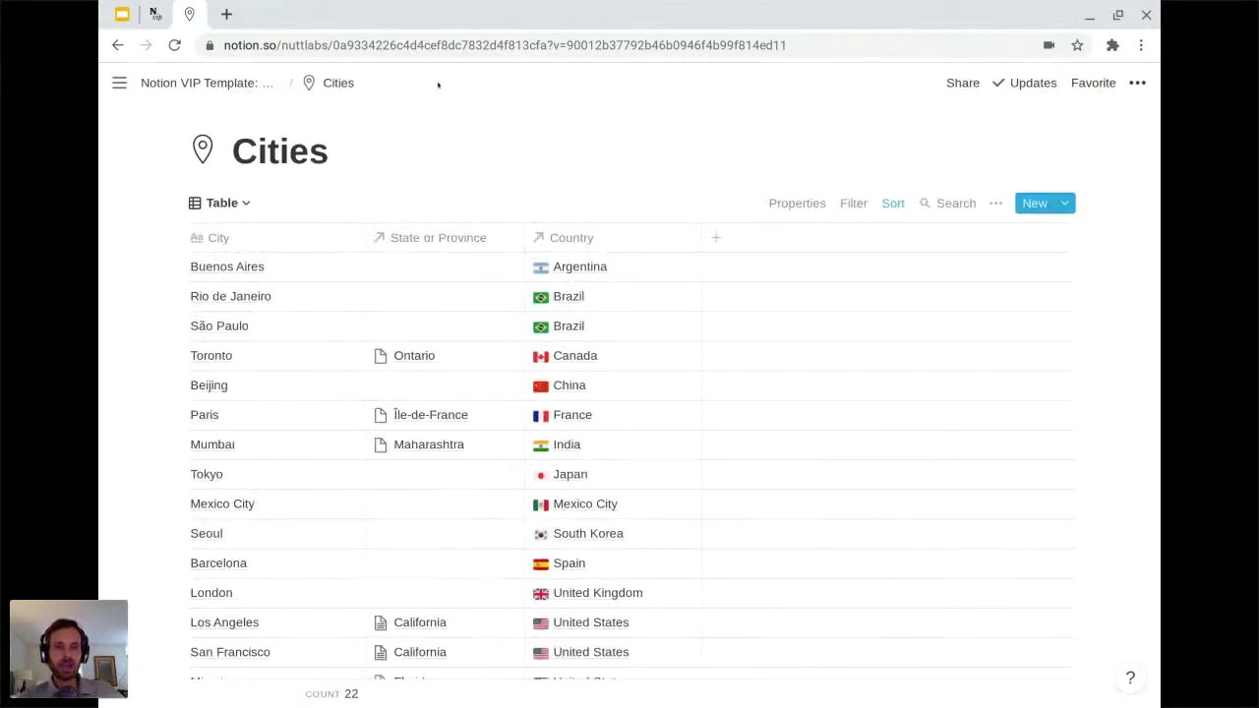
Create a new page in the Brands database and title it Sample Brand
{"action": "left_click", "coordinate": [248, 84]}
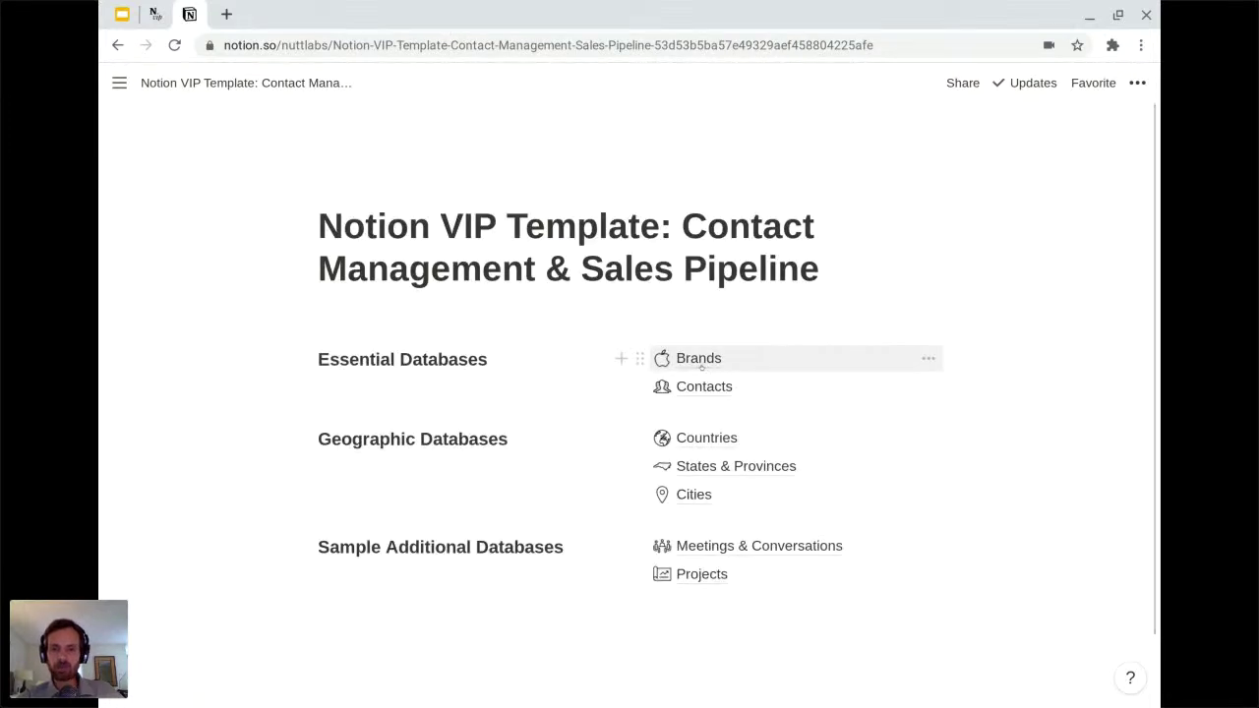
{"action": "left_click", "coordinate": [700, 366]}
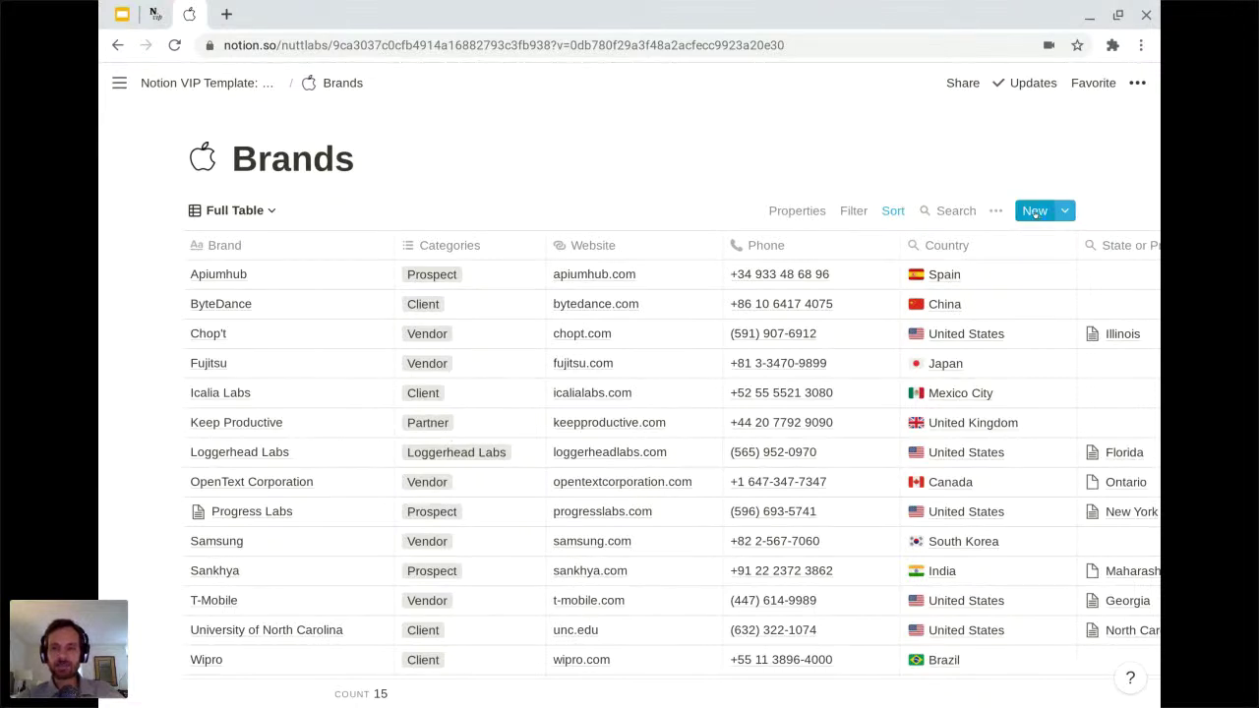
{"action": "left_click", "coordinate": [1035, 212]}
{"action": "type", "text": "Sample Brand"}
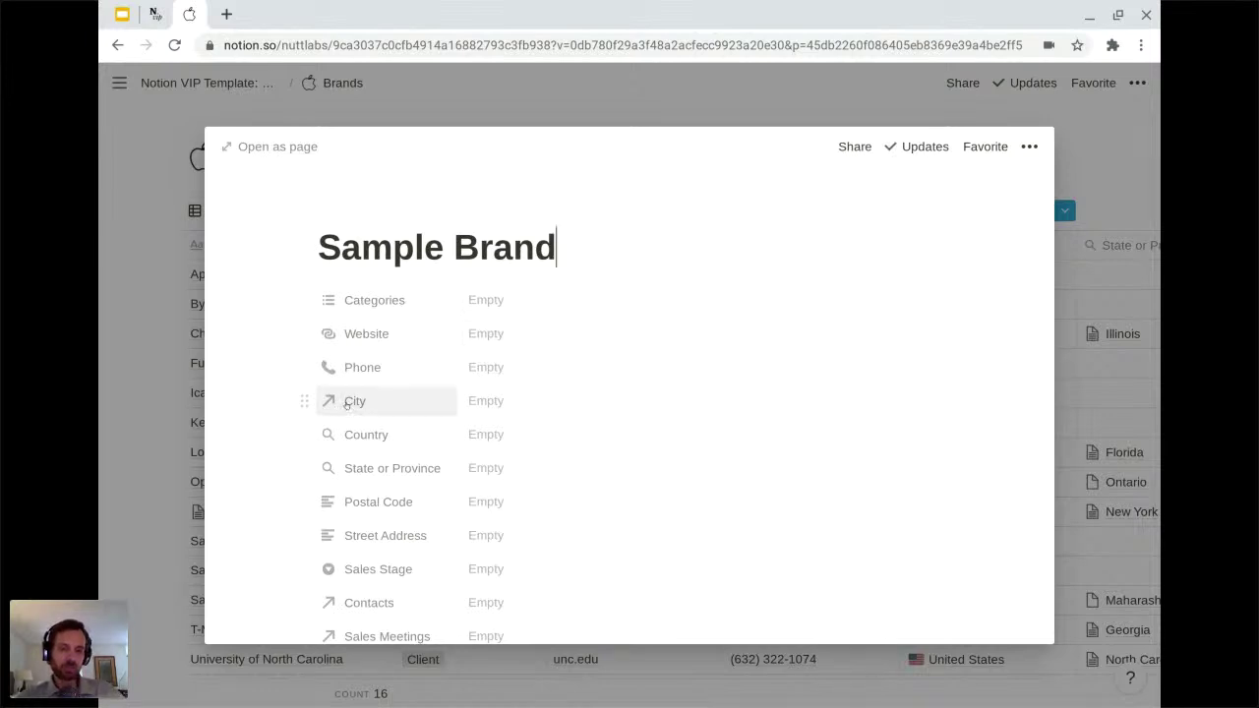
Set the City relation of Sample Brand to Sample City and close the page
{"action": "left_click", "coordinate": [485, 401]}
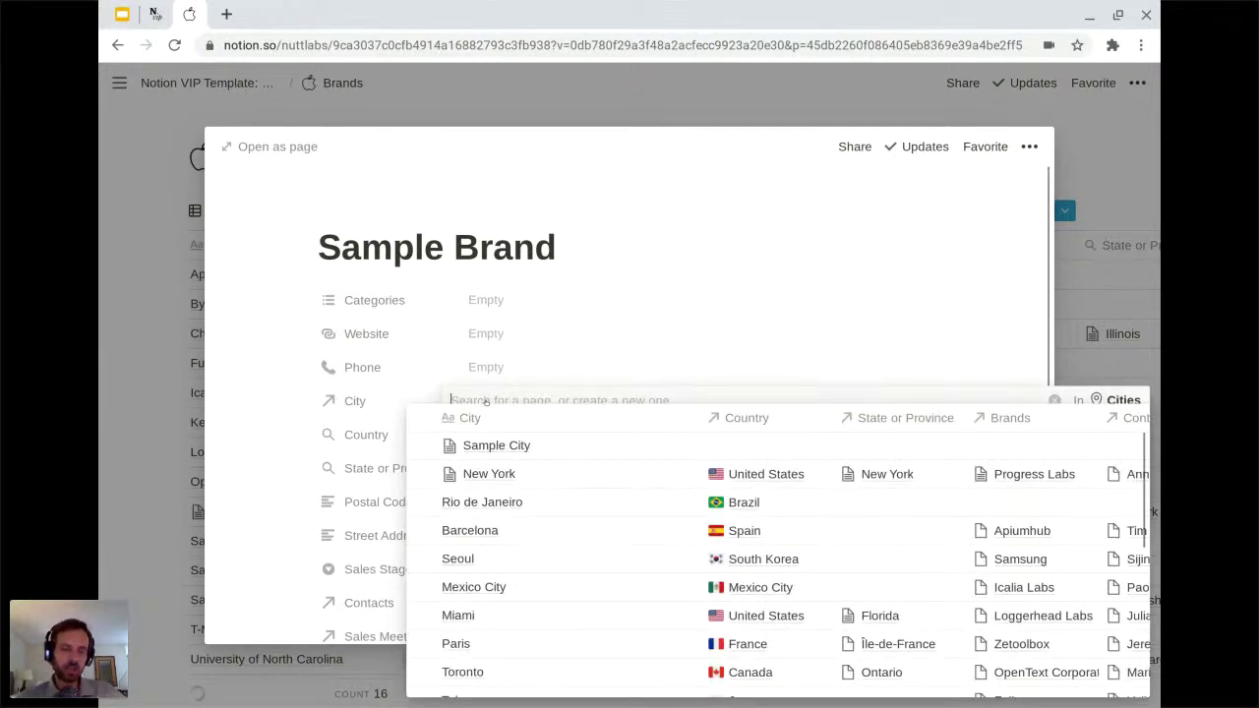
{"action": "left_click", "coordinate": [489, 448]}
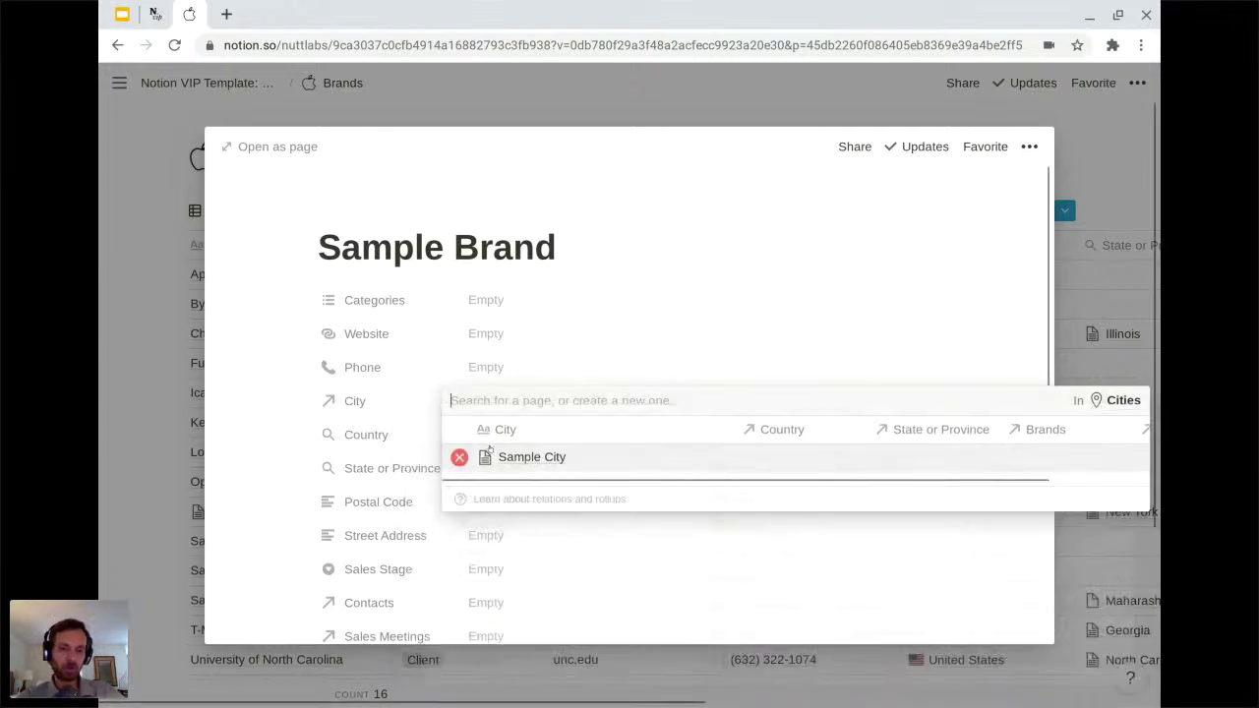
{"action": "left_click", "coordinate": [558, 210]}
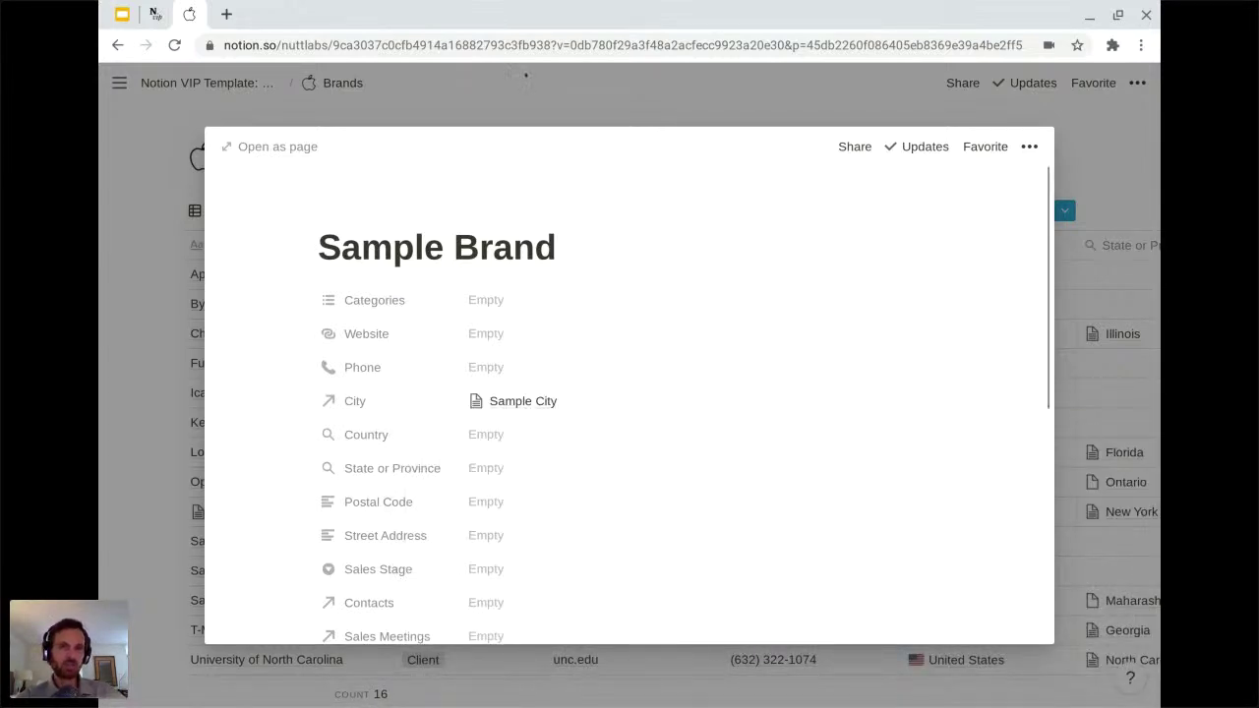
{"action": "left_click", "coordinate": [525, 77]}
Return to the Cities database and open the Sample City page
{"action": "left_click", "coordinate": [228, 83]}
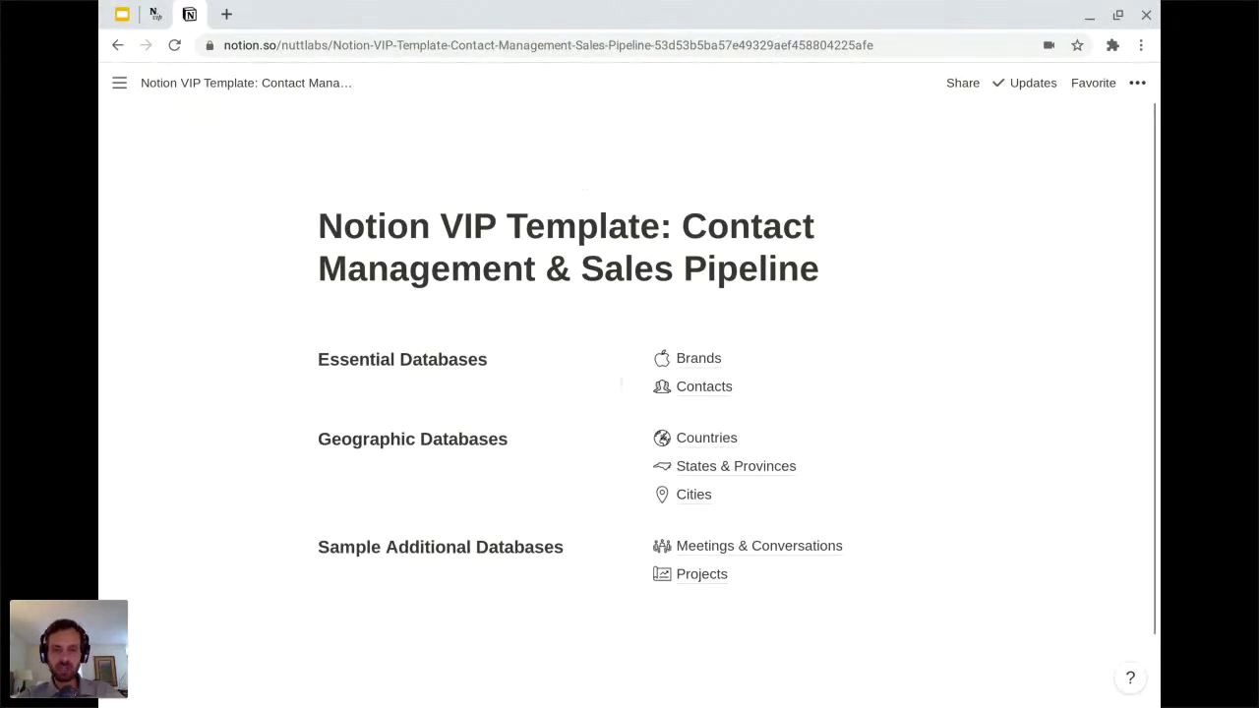
{"action": "left_click", "coordinate": [693, 494]}
{"action": "scroll", "coordinate": [477, 354], "scroll_direction": "down", "scroll_amount": 5}
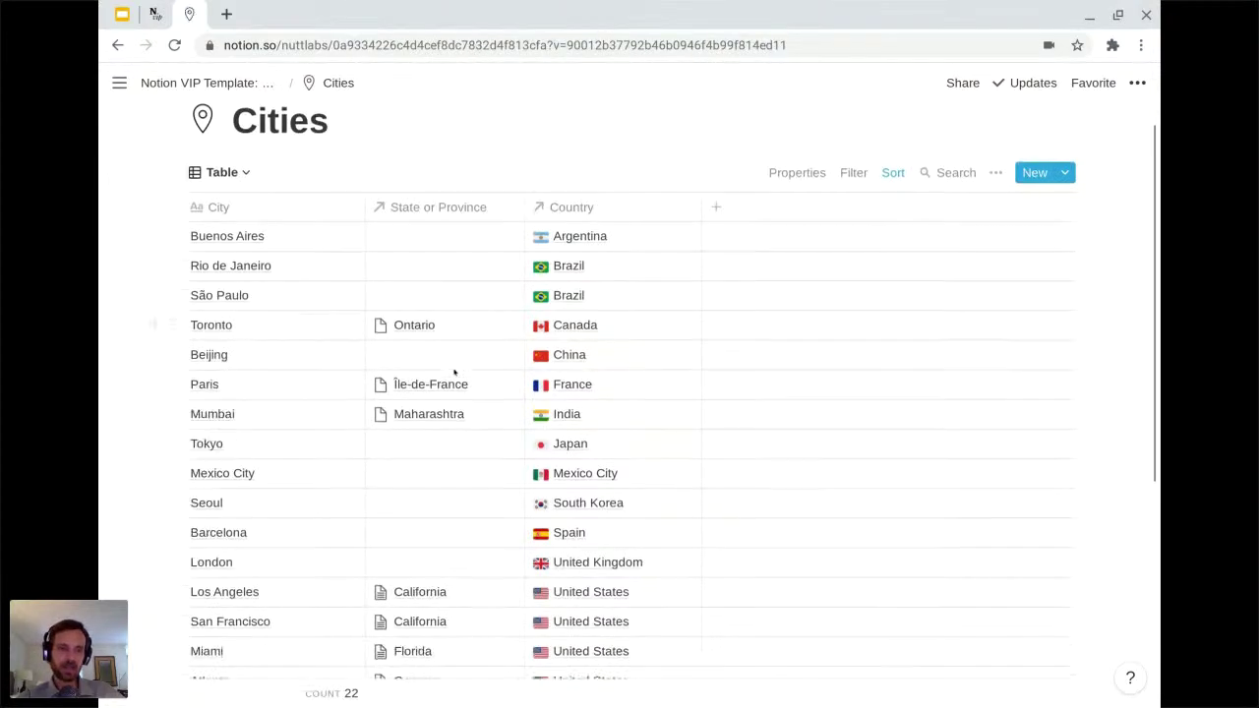
{"action": "left_click", "coordinate": [454, 371]}
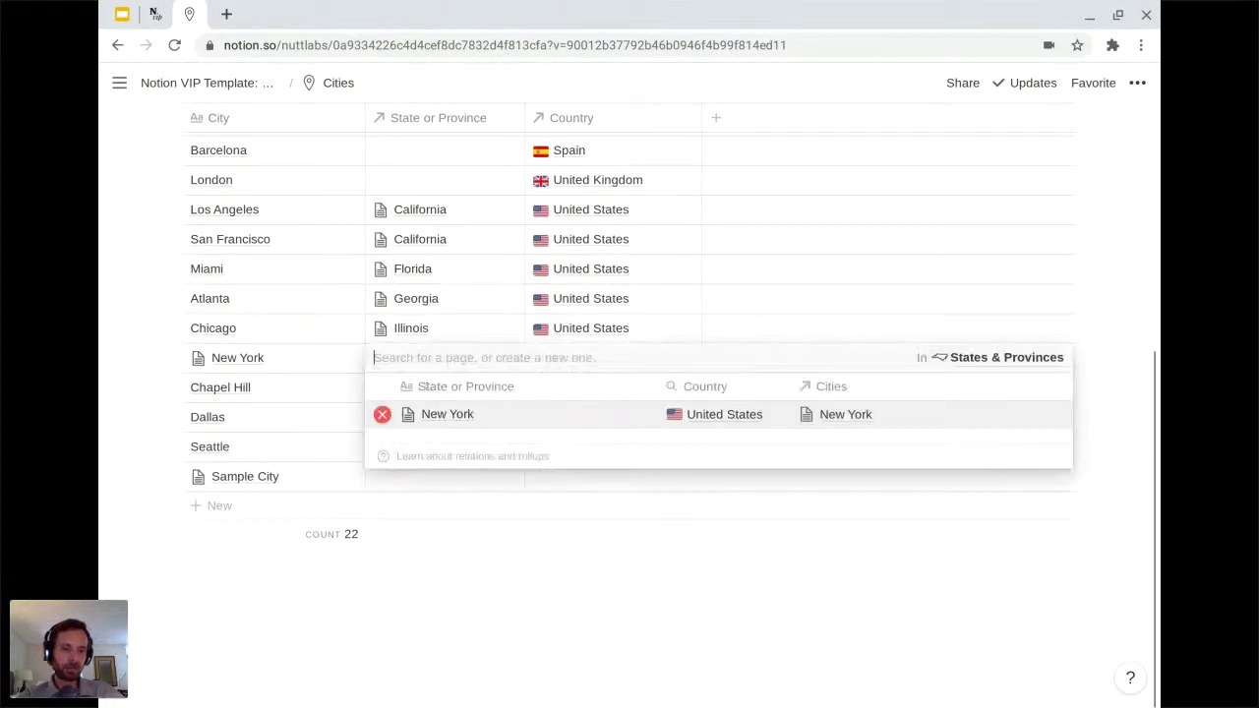
{"action": "key", "text": "Escape"}
{"action": "left_click", "coordinate": [334, 477]}
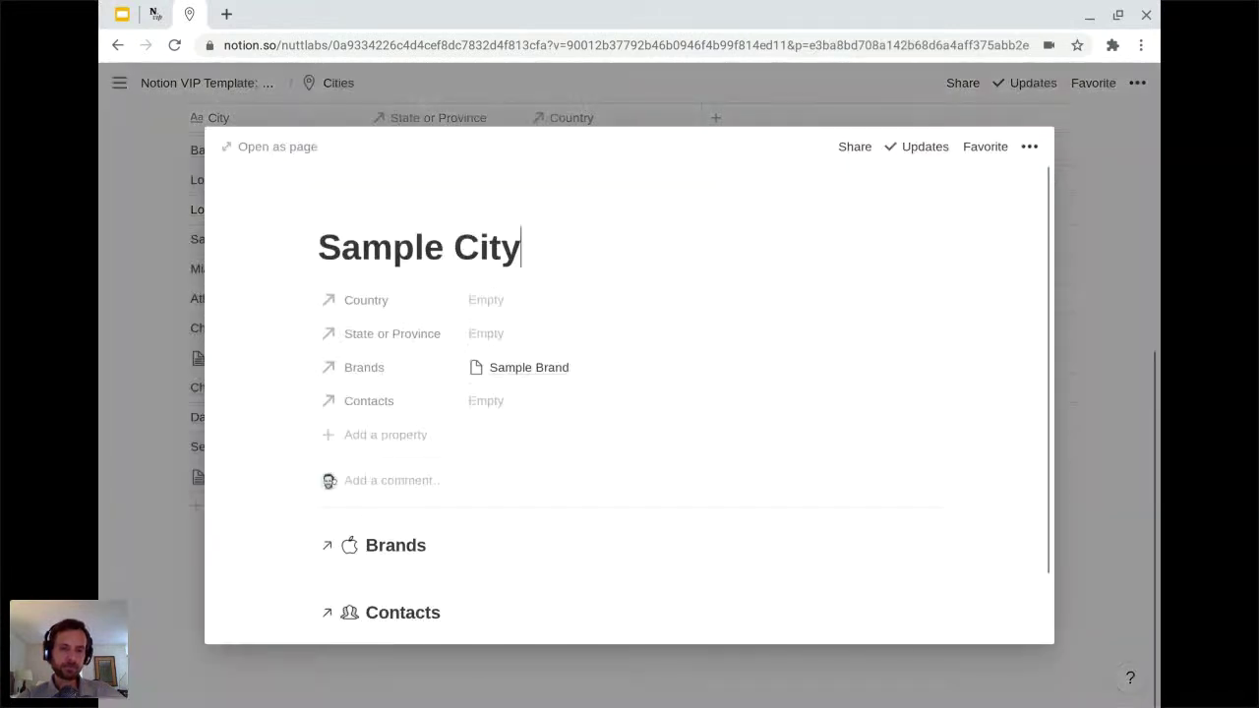
Examine the linked Brands gallery on the Sample City page and the page its City filter refers to
{"action": "scroll", "coordinate": [386, 464], "scroll_direction": "down", "scroll_amount": 2}
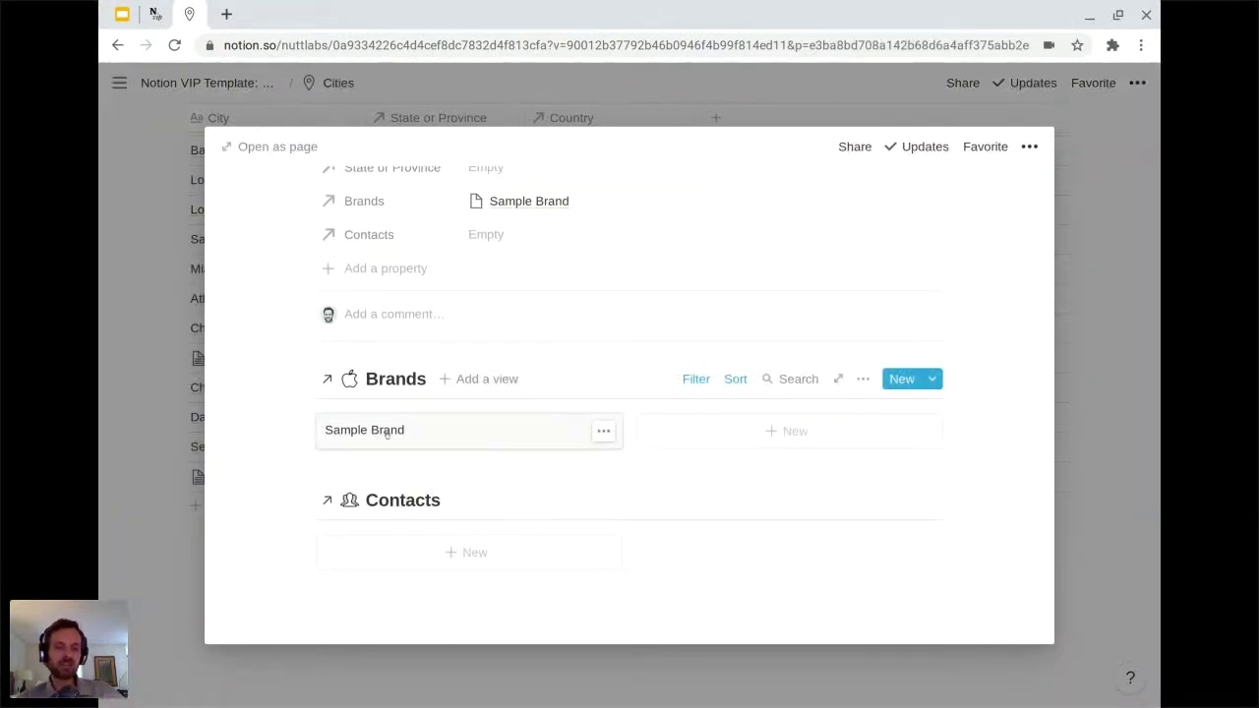
{"action": "scroll", "coordinate": [388, 437], "scroll_direction": "up", "scroll_amount": 1}
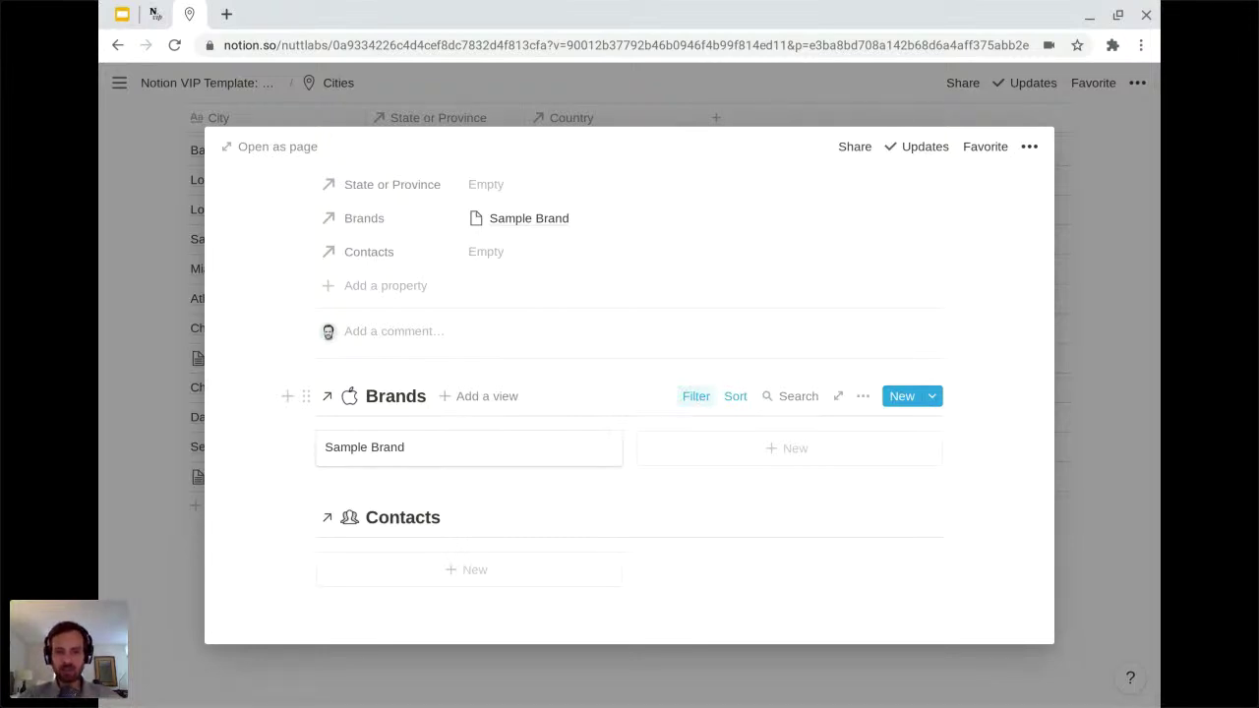
{"action": "left_click", "coordinate": [695, 397]}
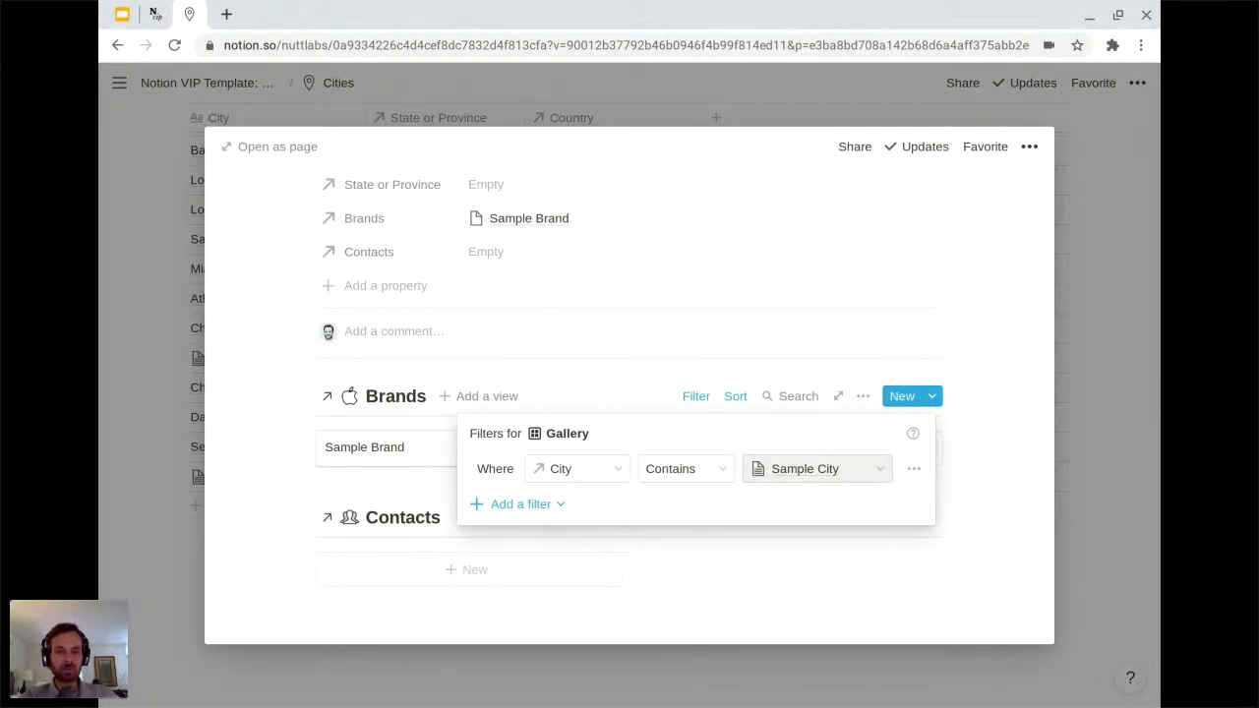
{"action": "left_click", "coordinate": [643, 394]}
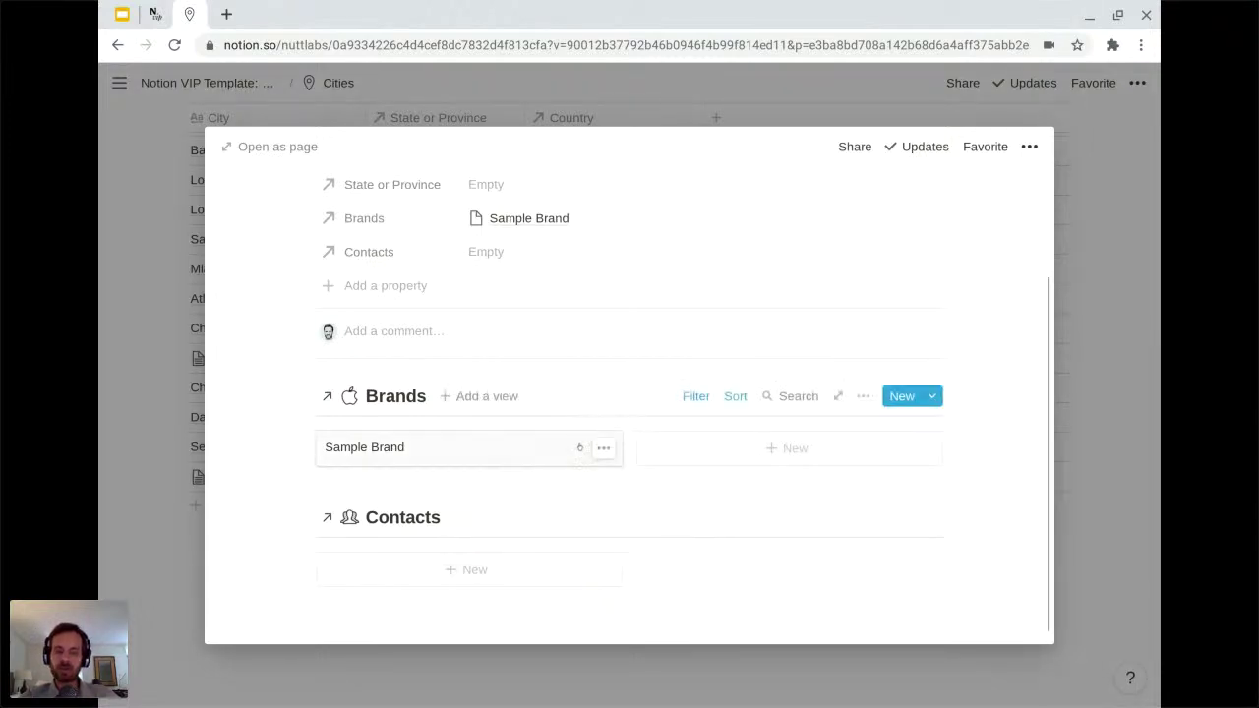
Delete the Sample Brand page from Brands and the Sample City page from Cities
{"action": "left_click", "coordinate": [550, 454]}
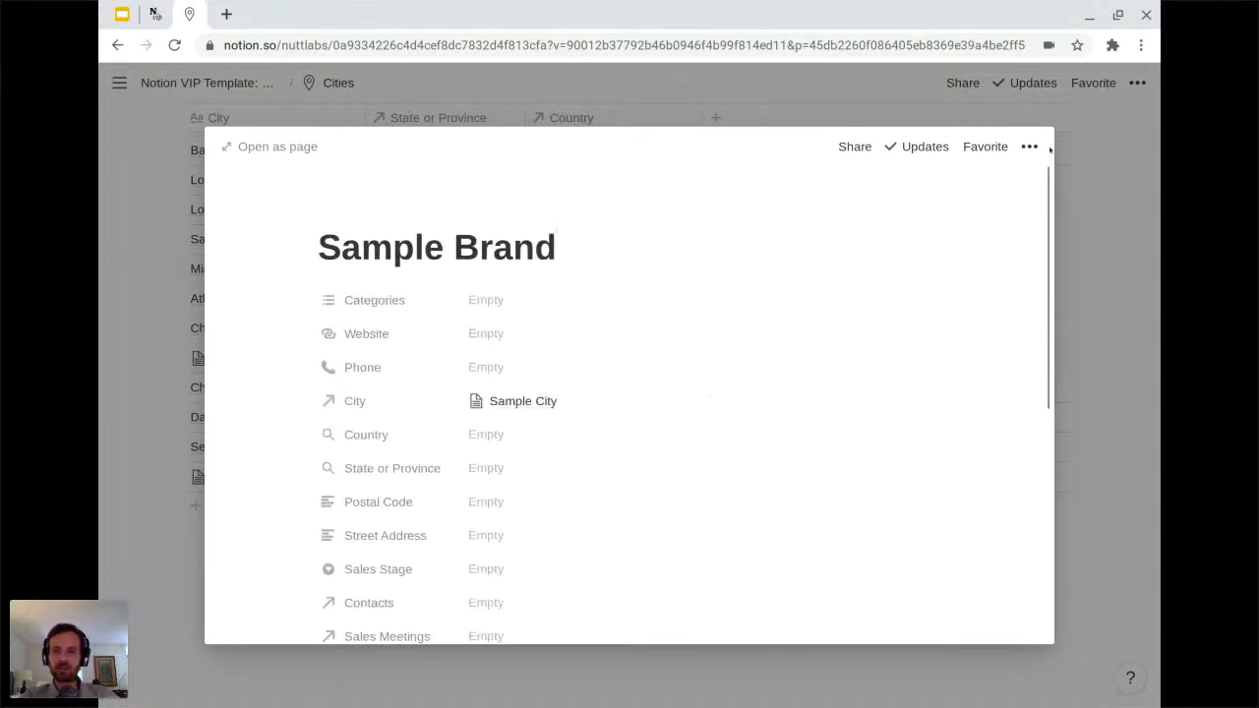
{"action": "left_click", "coordinate": [1028, 145]}
{"action": "left_click", "coordinate": [982, 492]}
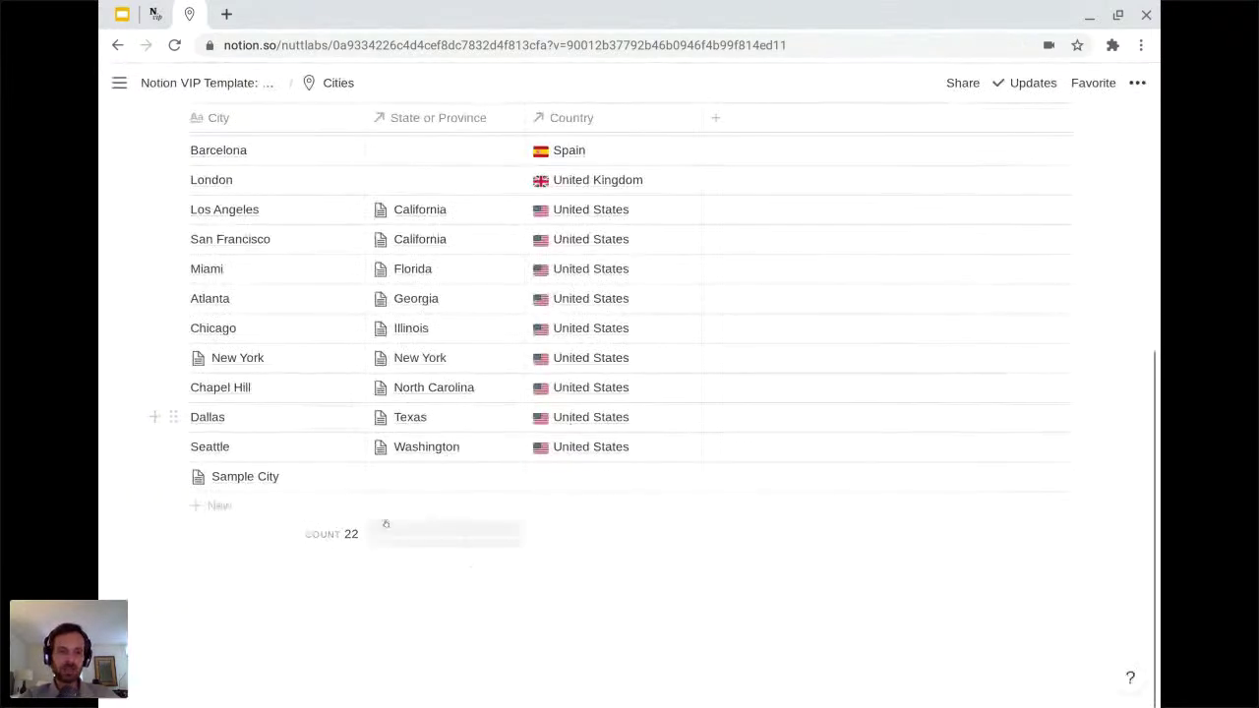
{"action": "right_click", "coordinate": [285, 475]}
{"action": "left_click", "coordinate": [365, 309]}
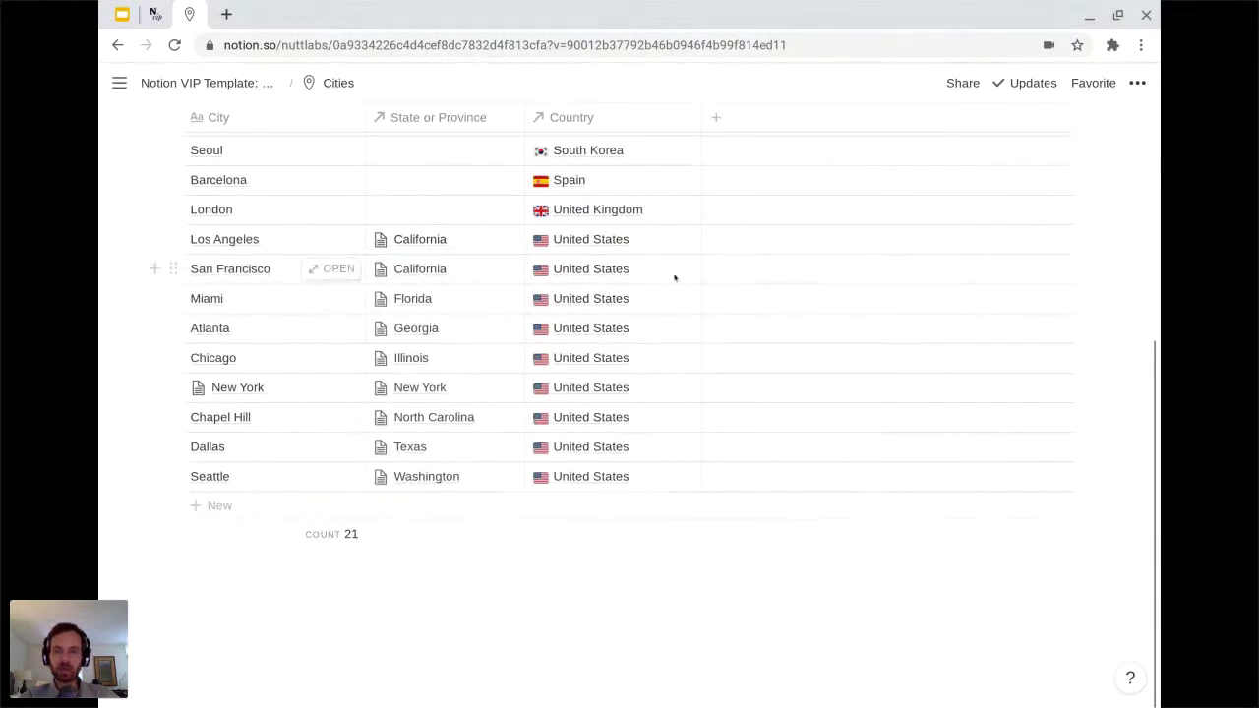
View the list of templates for the Cities database and close it
{"action": "scroll", "coordinate": [675, 275], "scroll_direction": "up", "scroll_amount": 5}
{"action": "left_click", "coordinate": [1065, 212]}
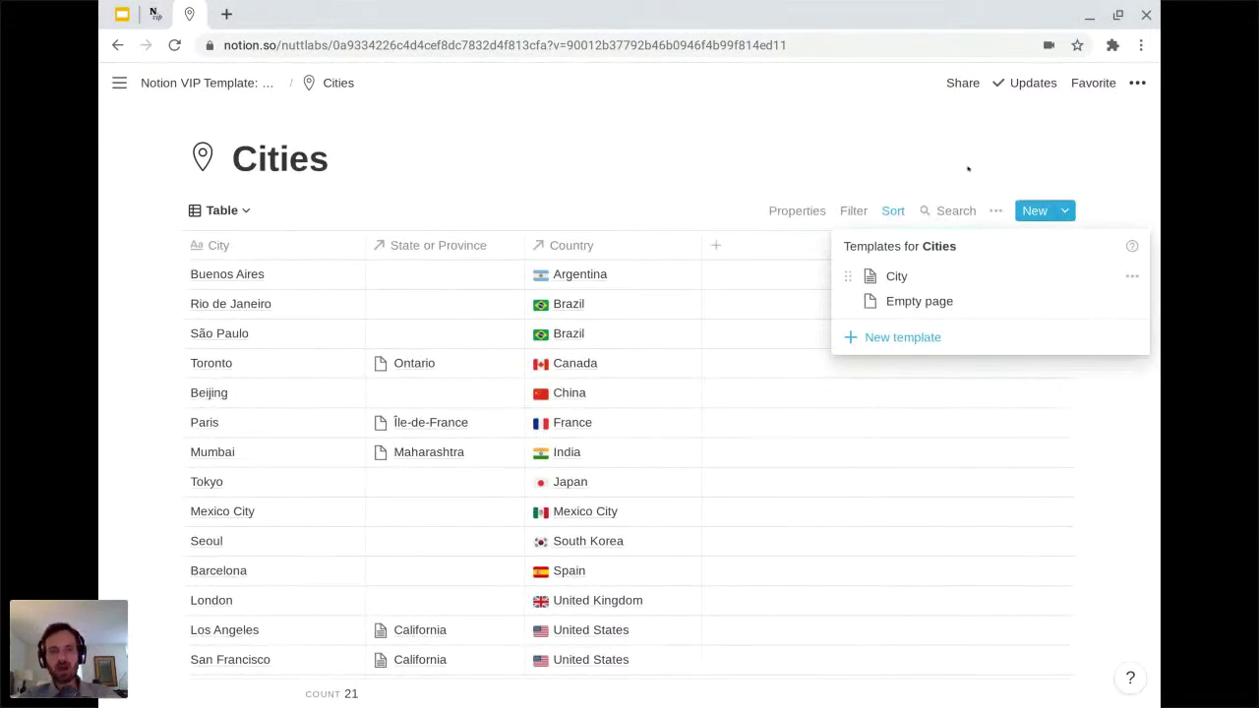
{"action": "left_click", "coordinate": [967, 170]}
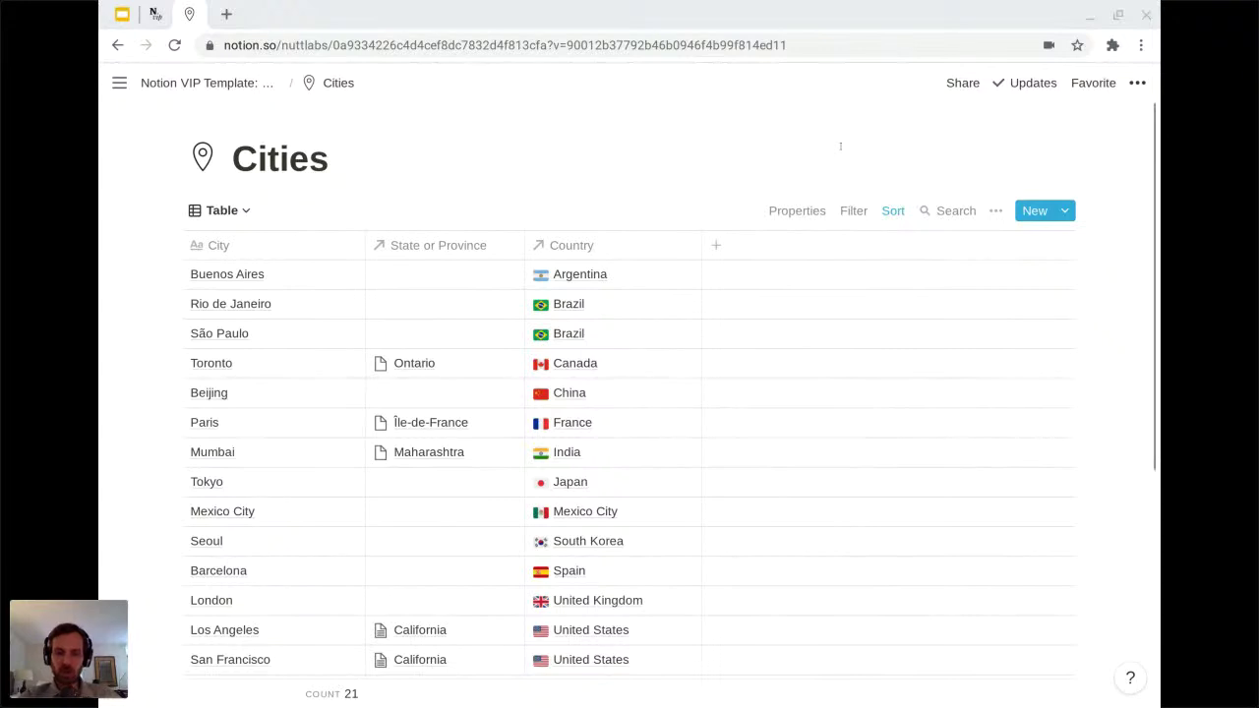